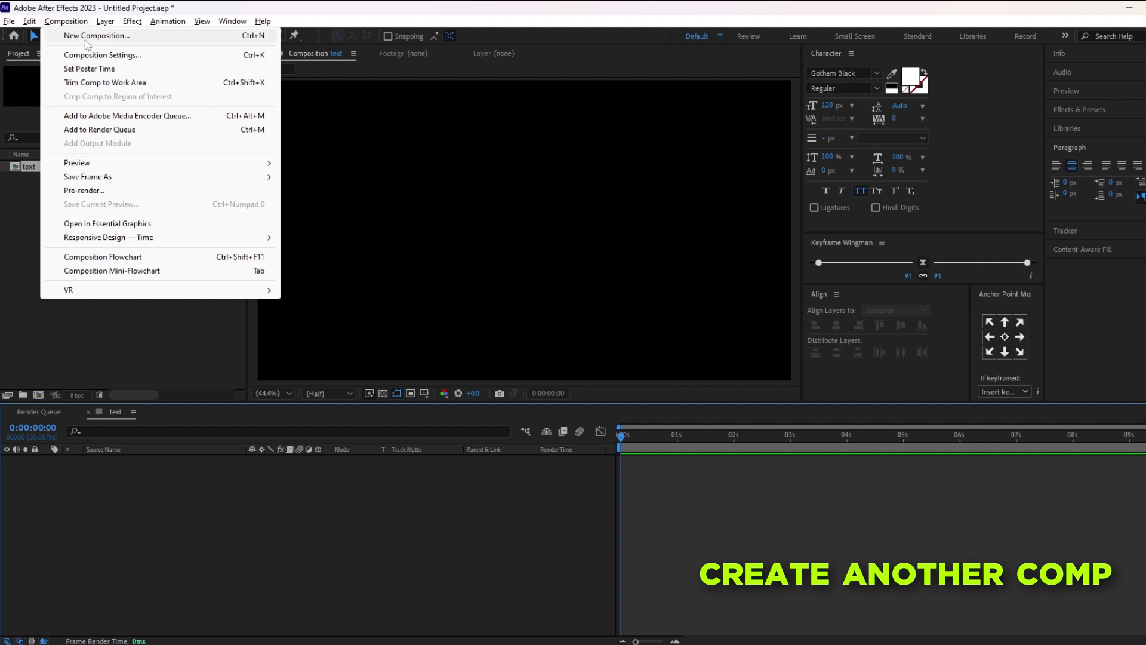
Create a second composition named render with the preset 1920x1080, 30 fps settings.
click(85, 36)
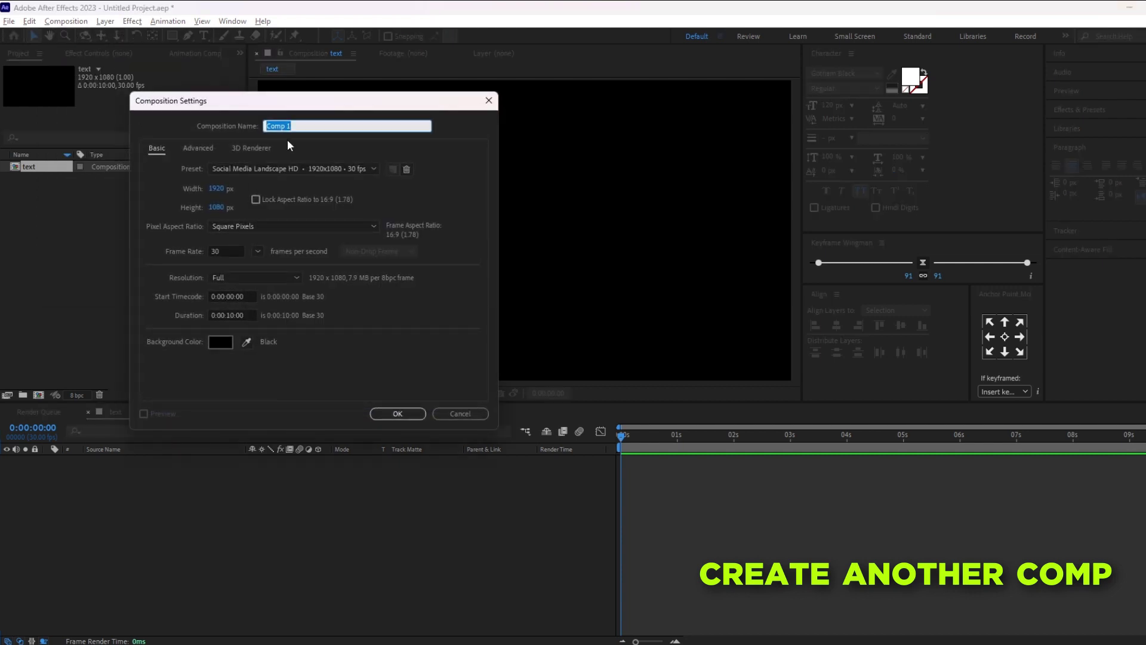
text(render)
click(392, 418)
Add a text layer reading "motions fly motions fly" to the text composition.
click(150, 412)
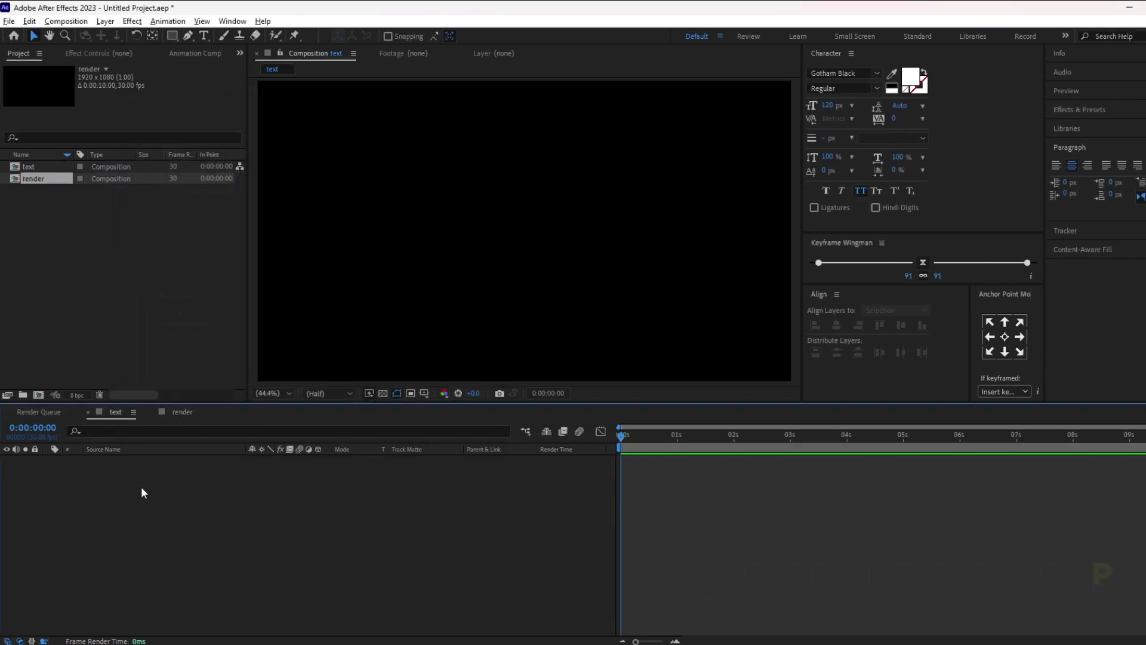
right_click(154, 495)
mouse_move(215, 345)
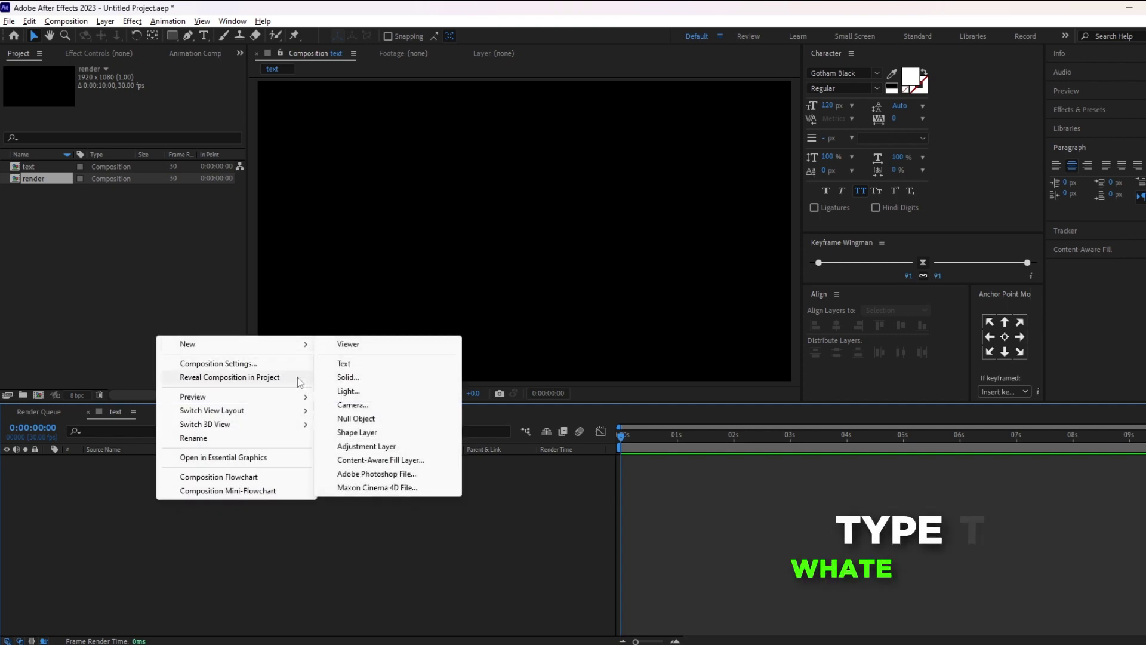
click(338, 358)
text(mo)
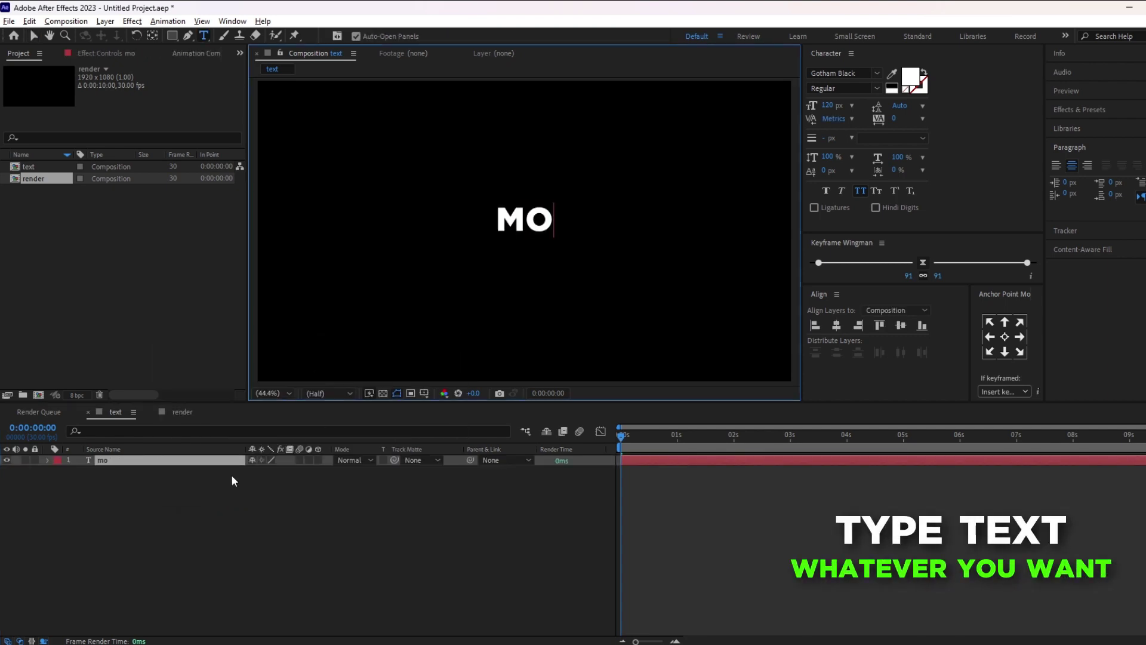
text(tions)
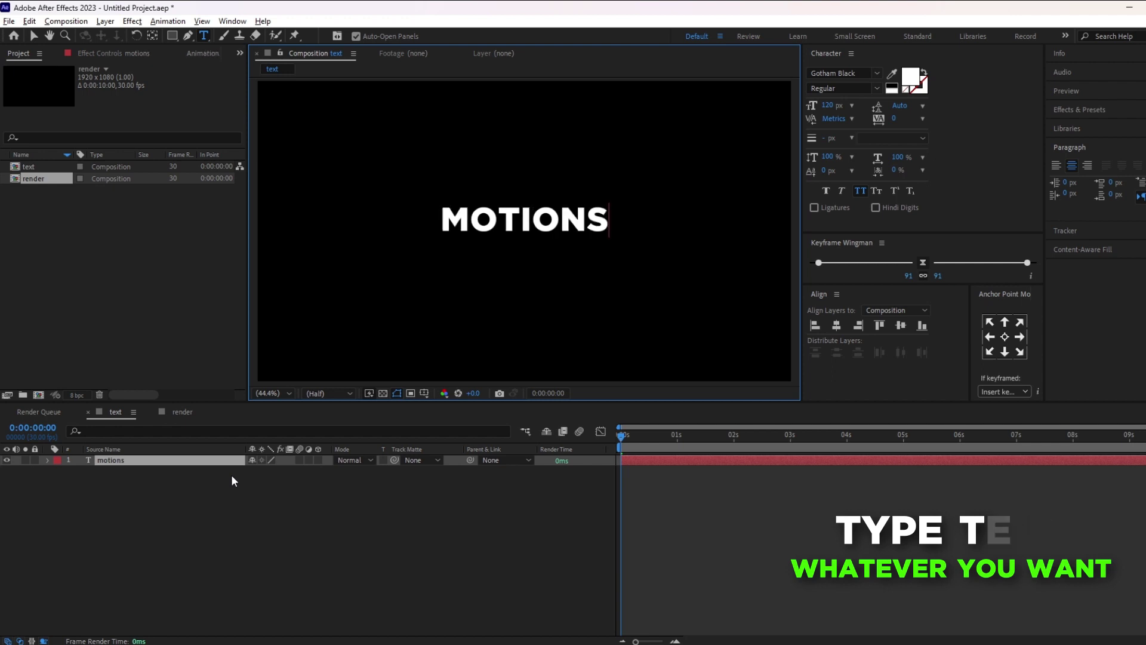
text( fly)
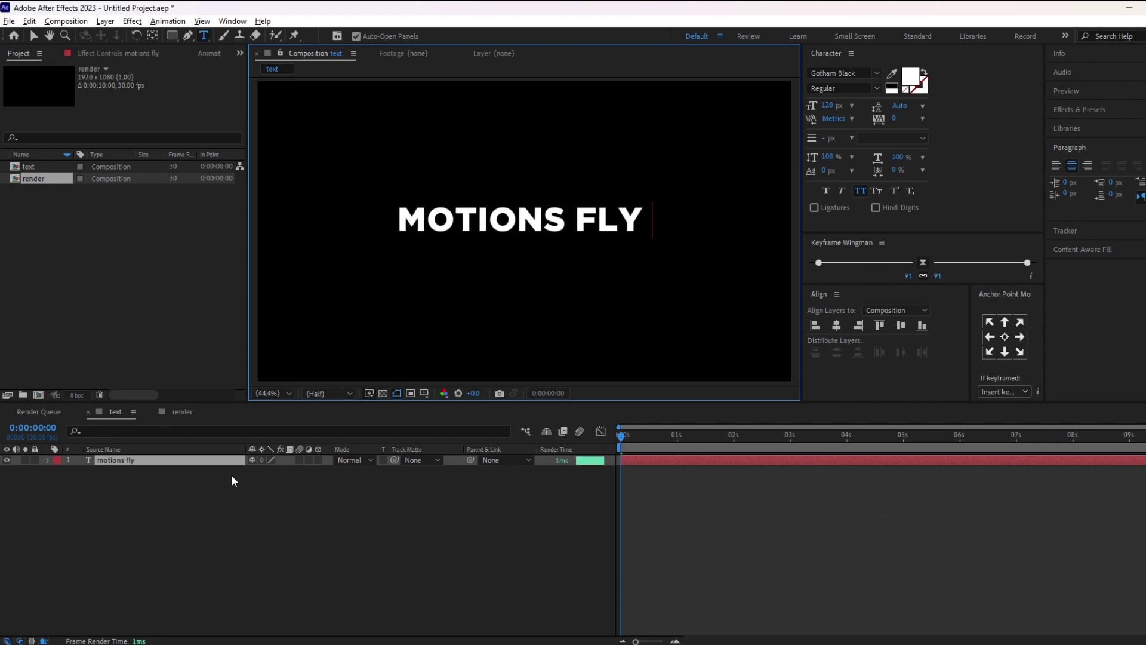
text( oti)
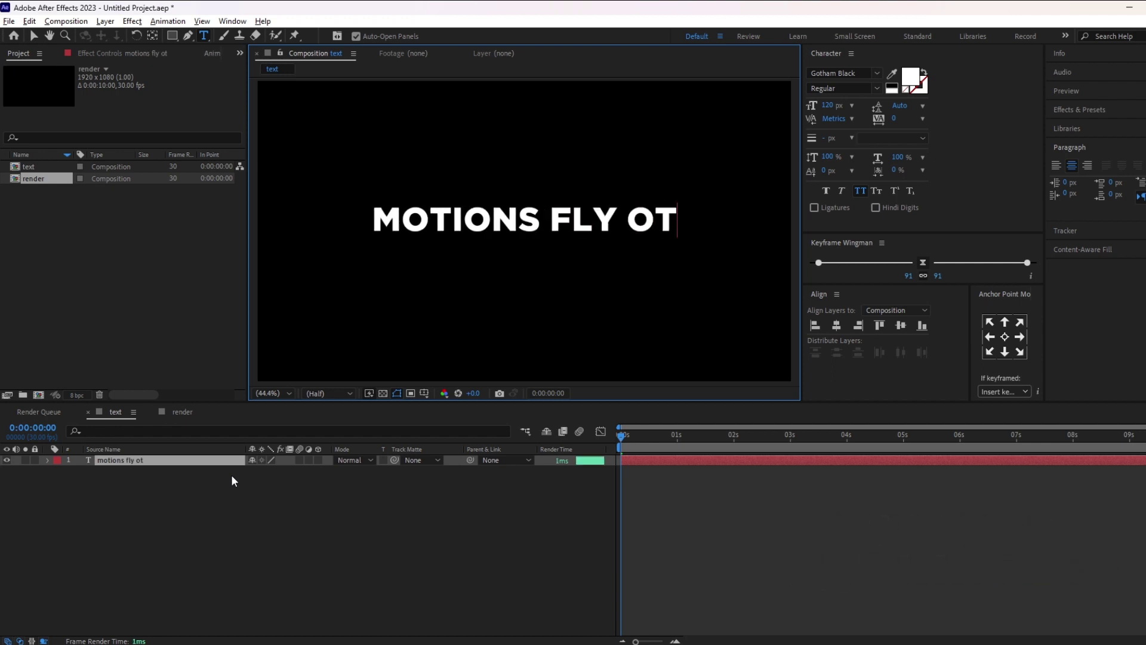
key(BackSpace)
key(BackSpace)
key(BackSpace)
key(BackSpace)
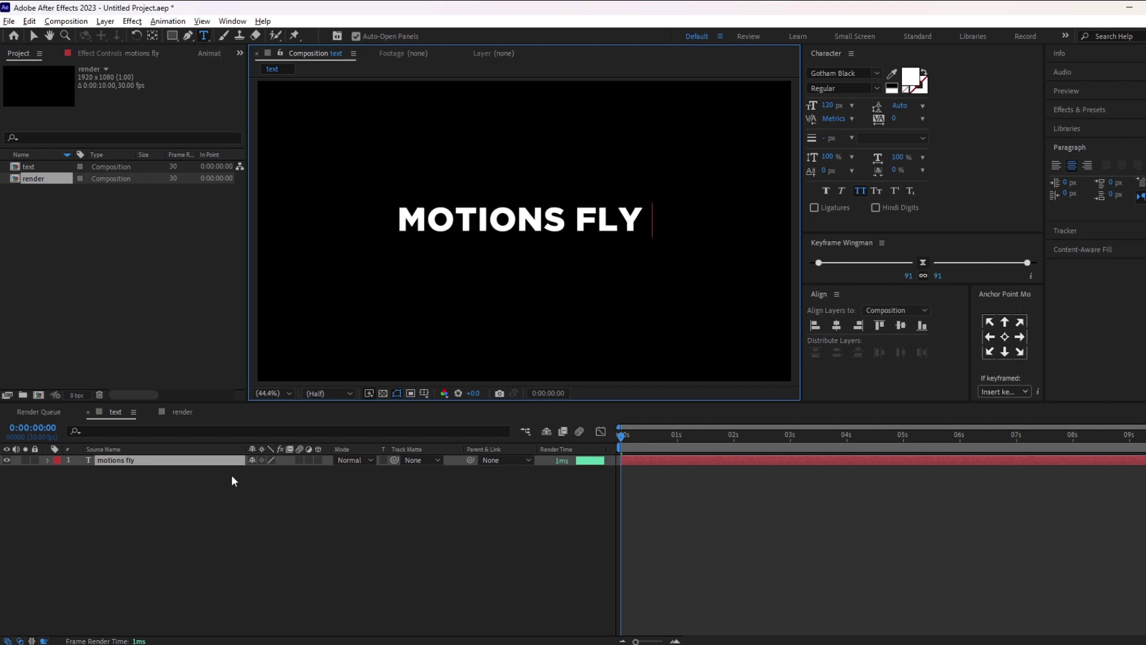
text(motion)
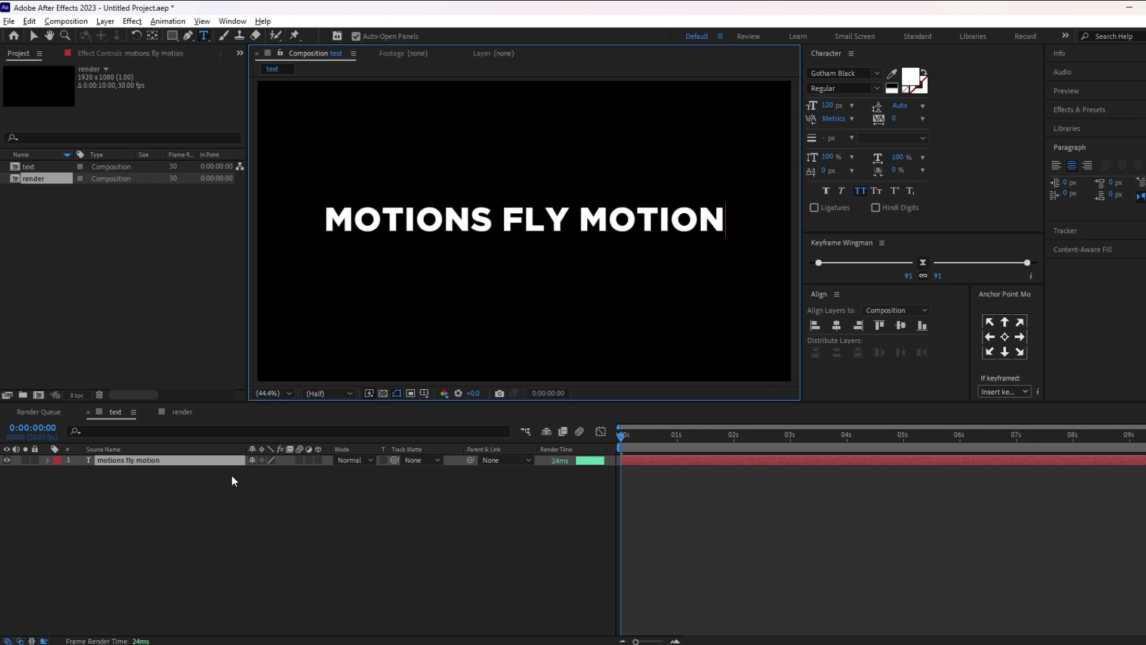
text(s fly)
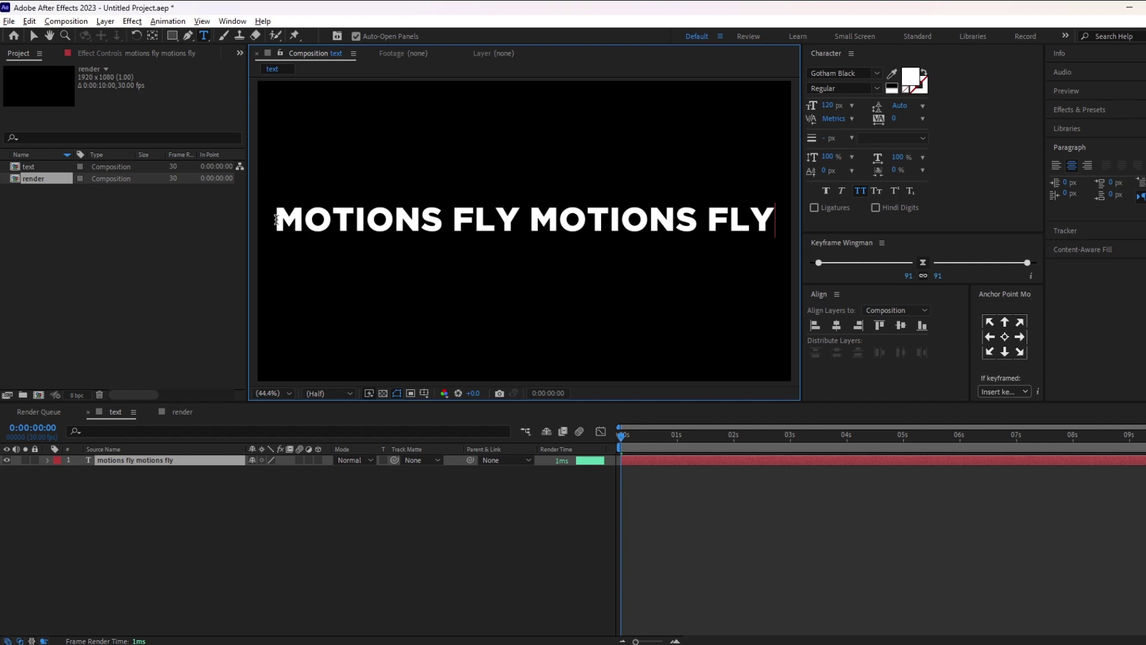
Try another font size on the whole text line and set it back to 120 px.
drag(276, 220, 796, 221)
mouse_move(826, 110)
mouse_down()
mouse_move(845, 110)
mouse_move(831, 113)
mouse_up()
click(827, 107)
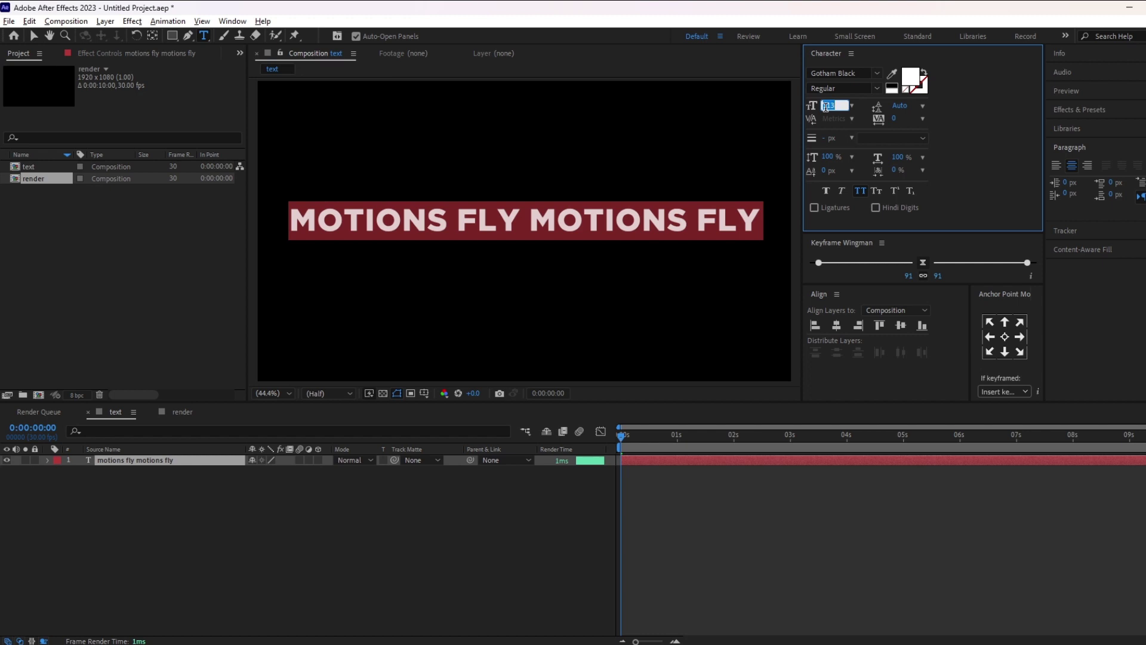
text(120)
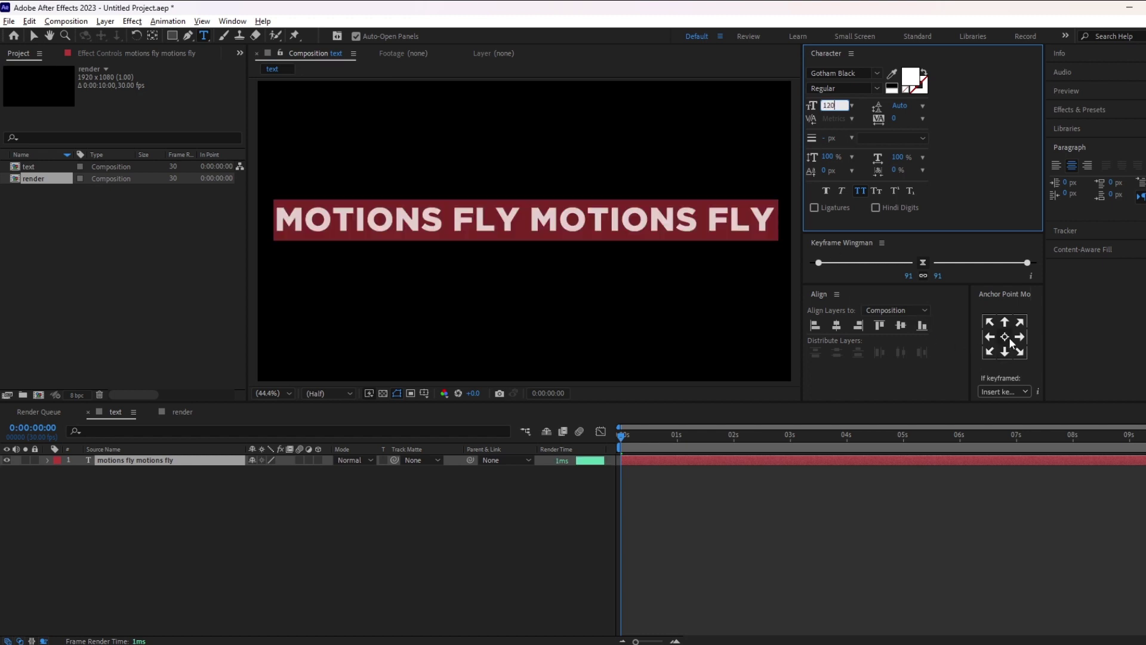
Center the text layer's anchor point and align the layer to the composition's vertical and horizontal center.
click(1005, 336)
click(901, 325)
click(836, 325)
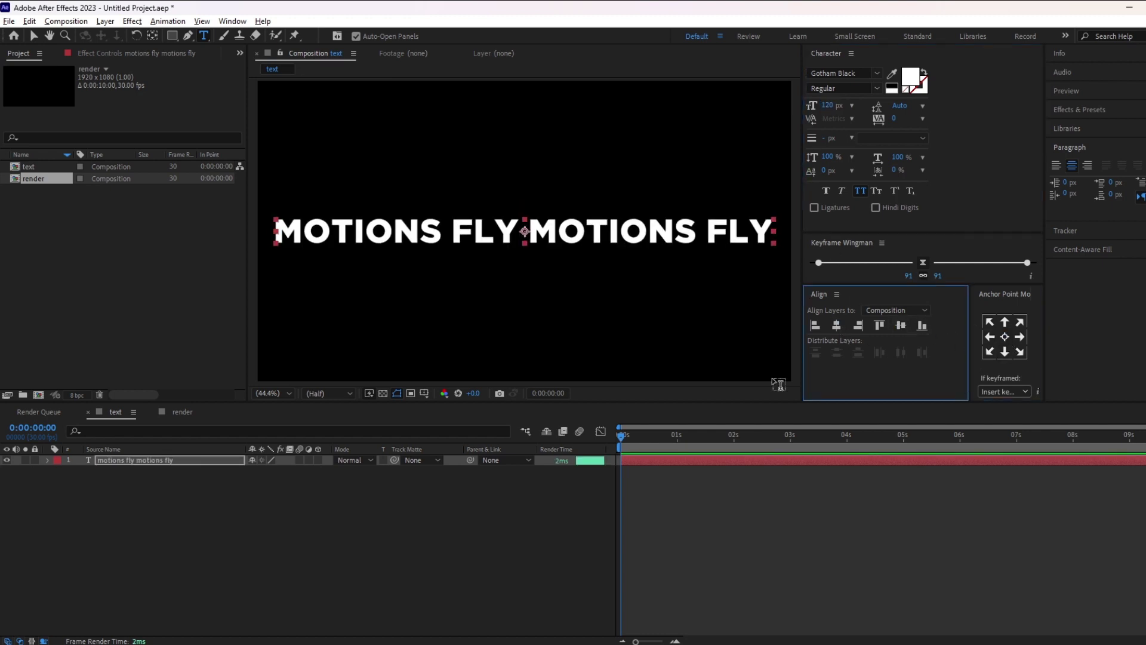
click(365, 514)
Place the text composition in the render composition's timeline and apply the CC Cylinder effect to it.
click(179, 412)
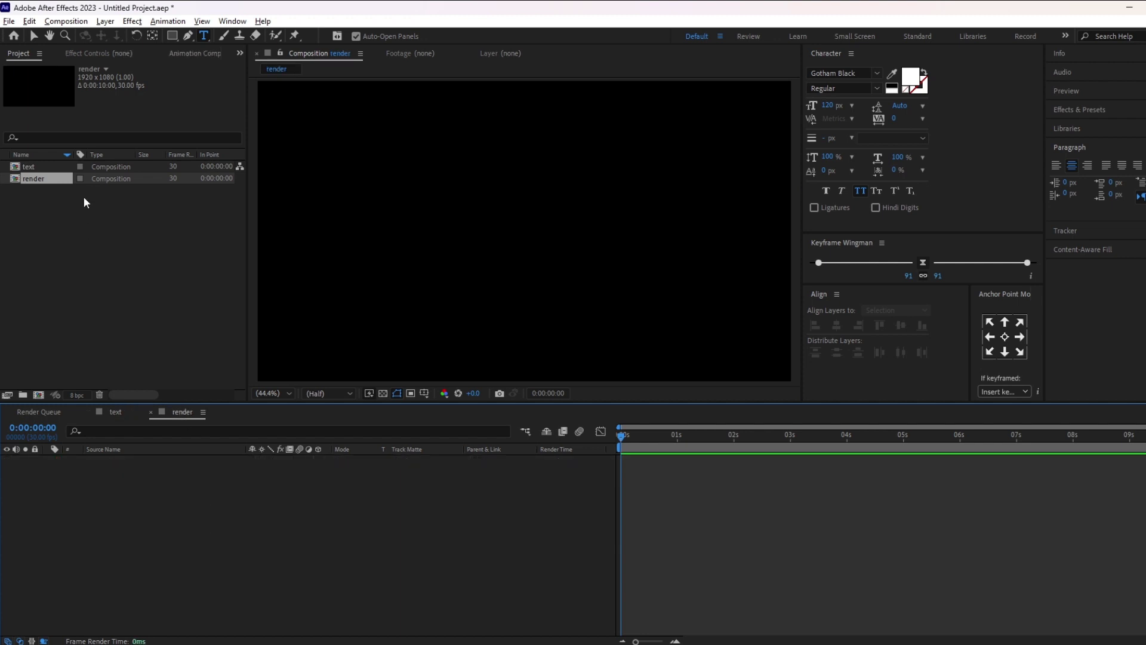
drag(30, 167, 120, 495)
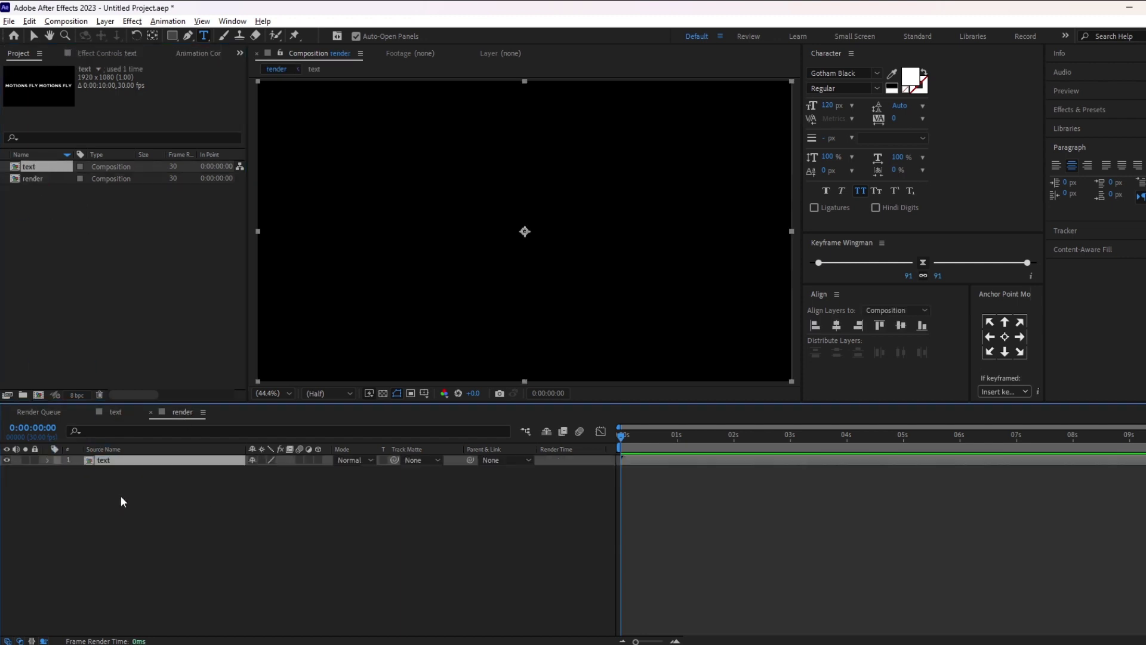
click(110, 460)
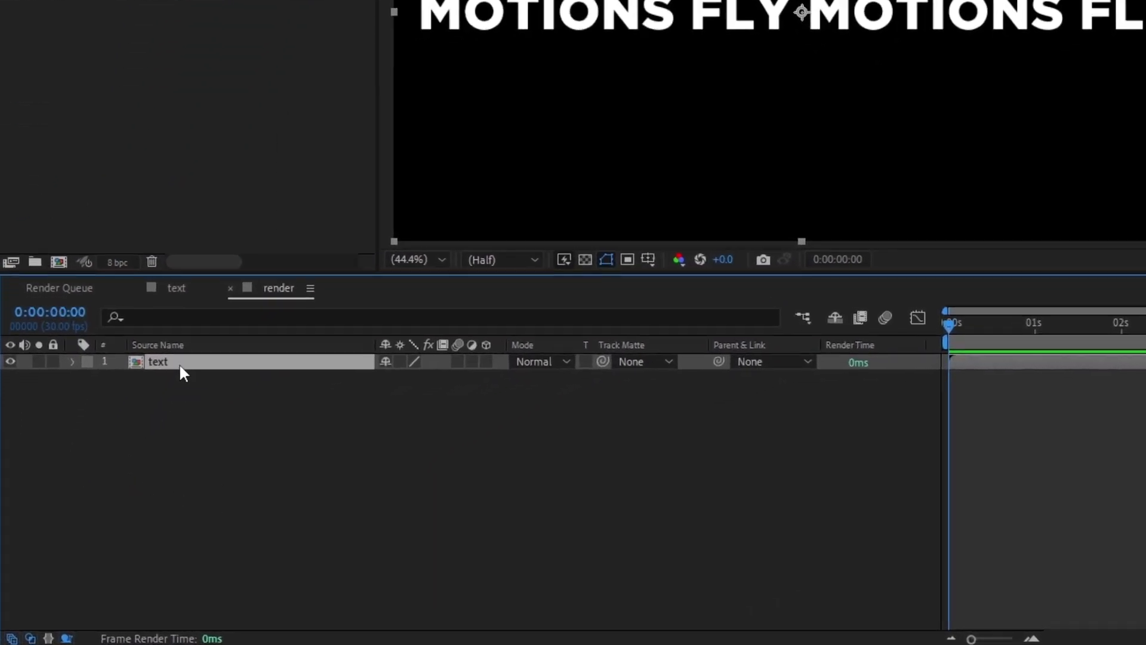
key(ctrl+space)
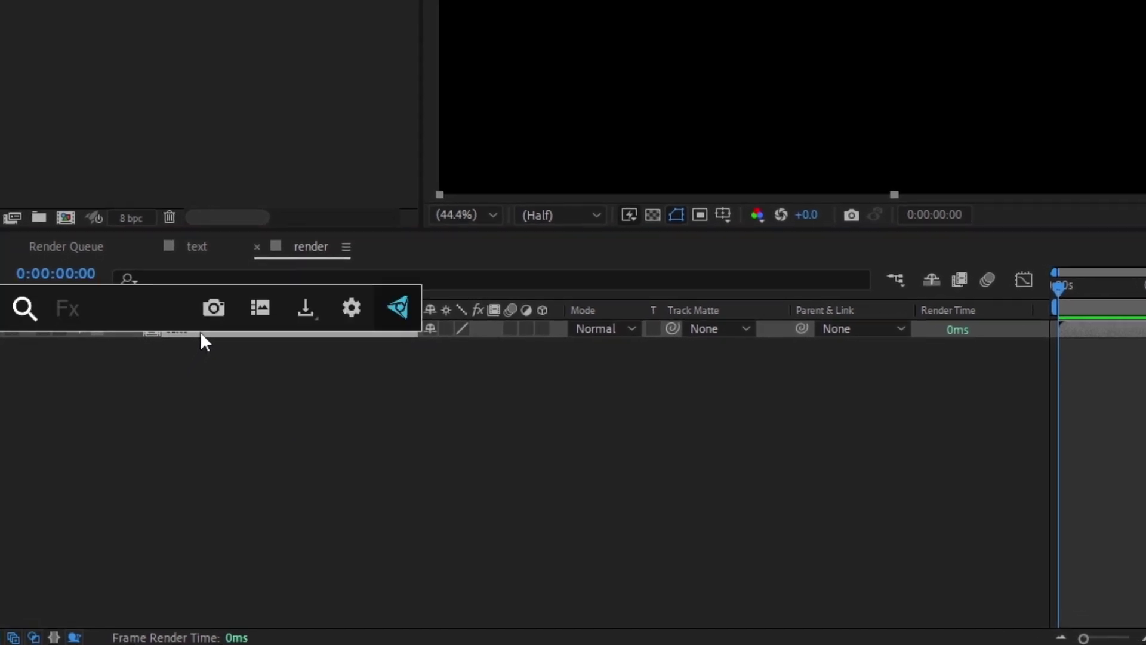
text(cc c)
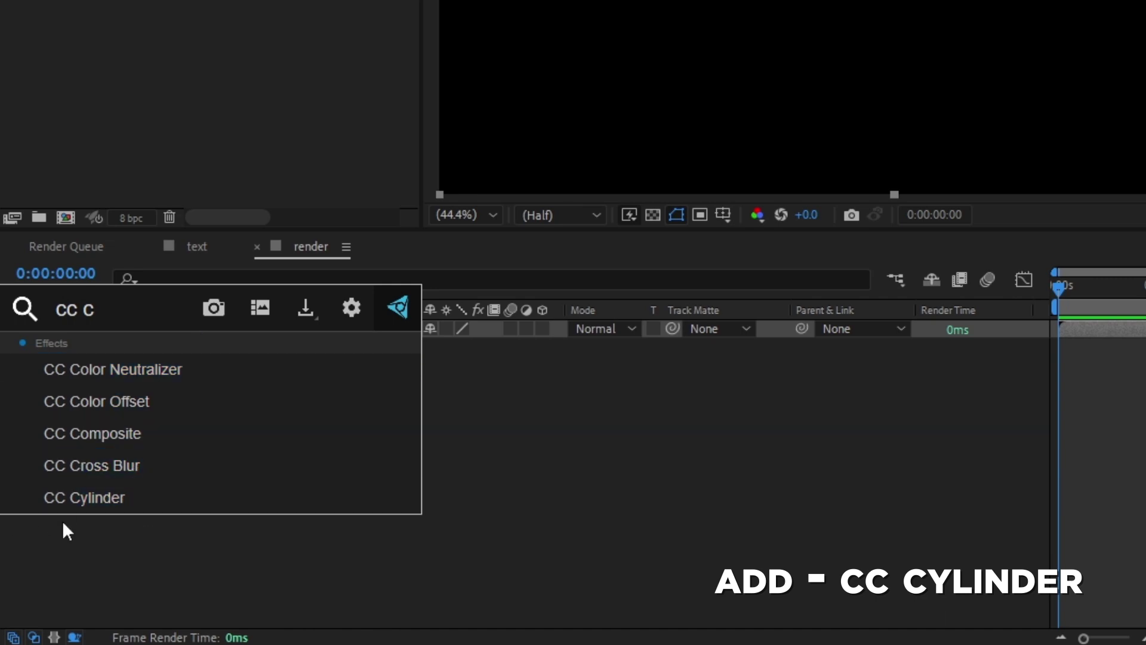
click(64, 497)
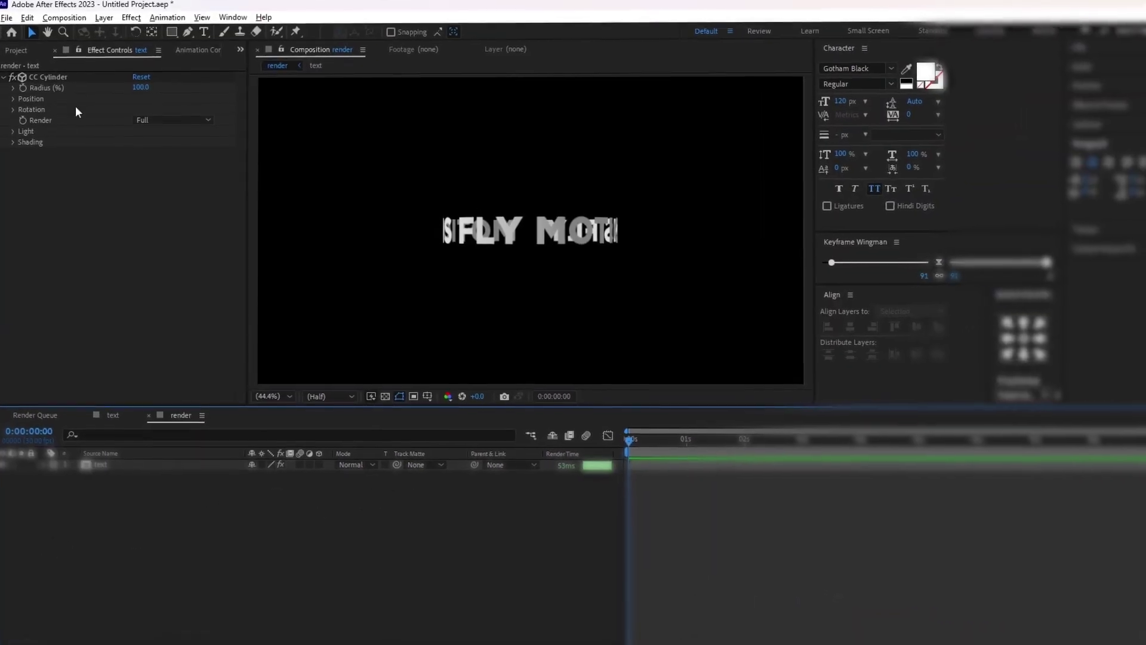
Try shifting the cylinder's position, undo the shift, and set Position Z to -830.
click(6, 93)
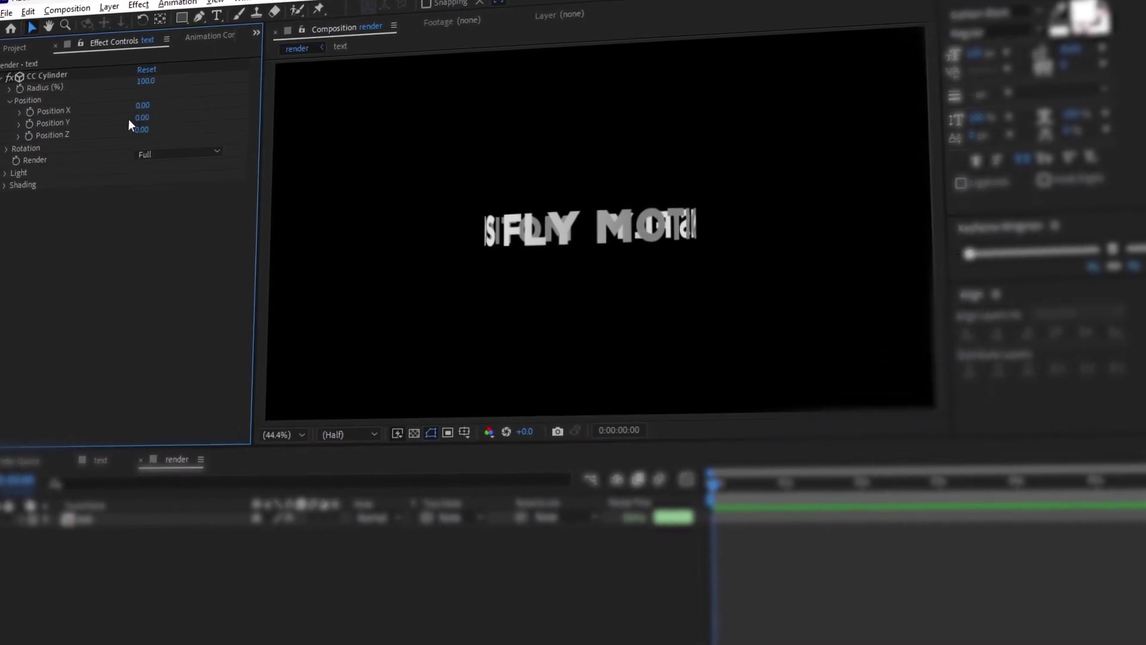
drag(143, 114, 157, 119)
key(ctrl+z)
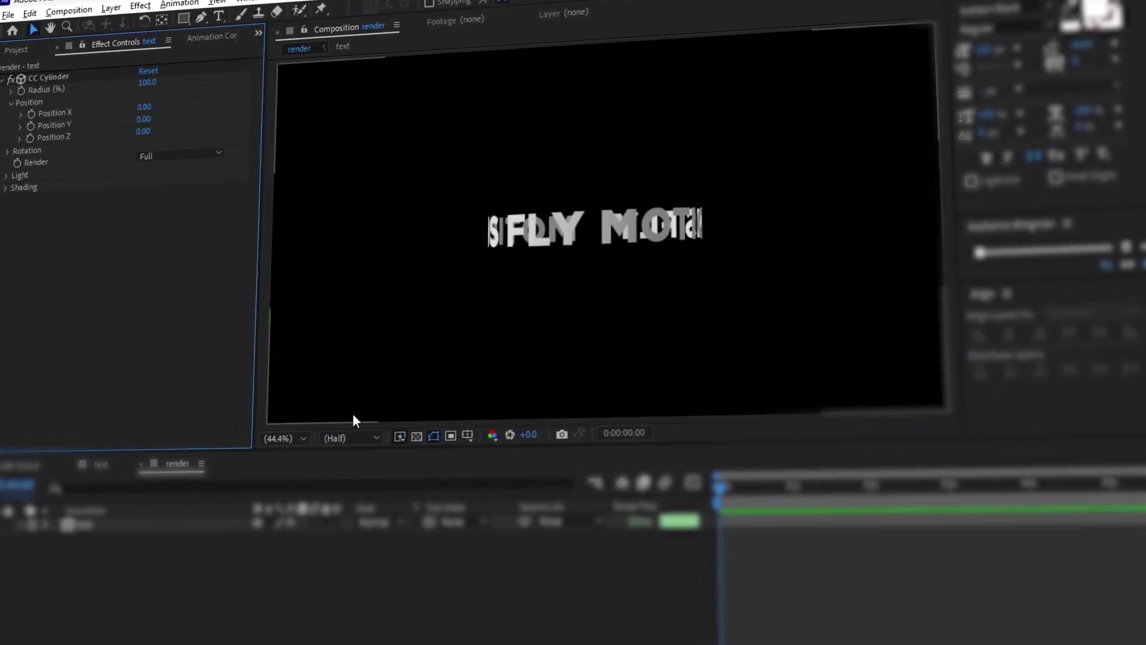
drag(145, 121, 119, 156)
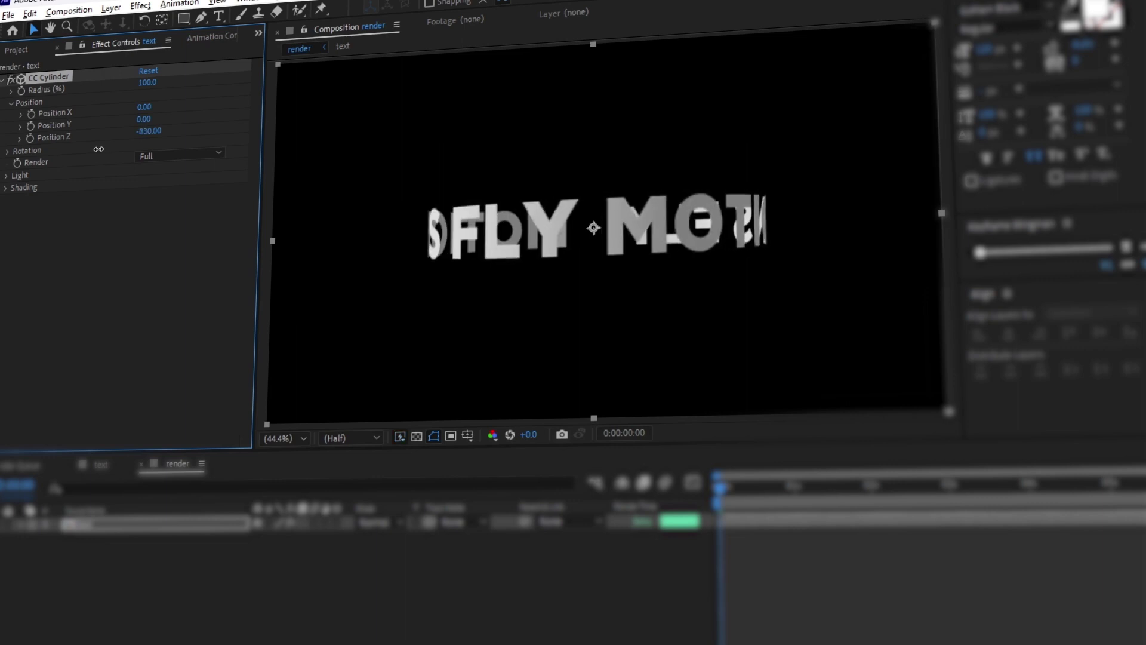
Try rotating the cylinder about the X and Y axes and reset both rotations to 0°.
click(10, 102)
click(10, 114)
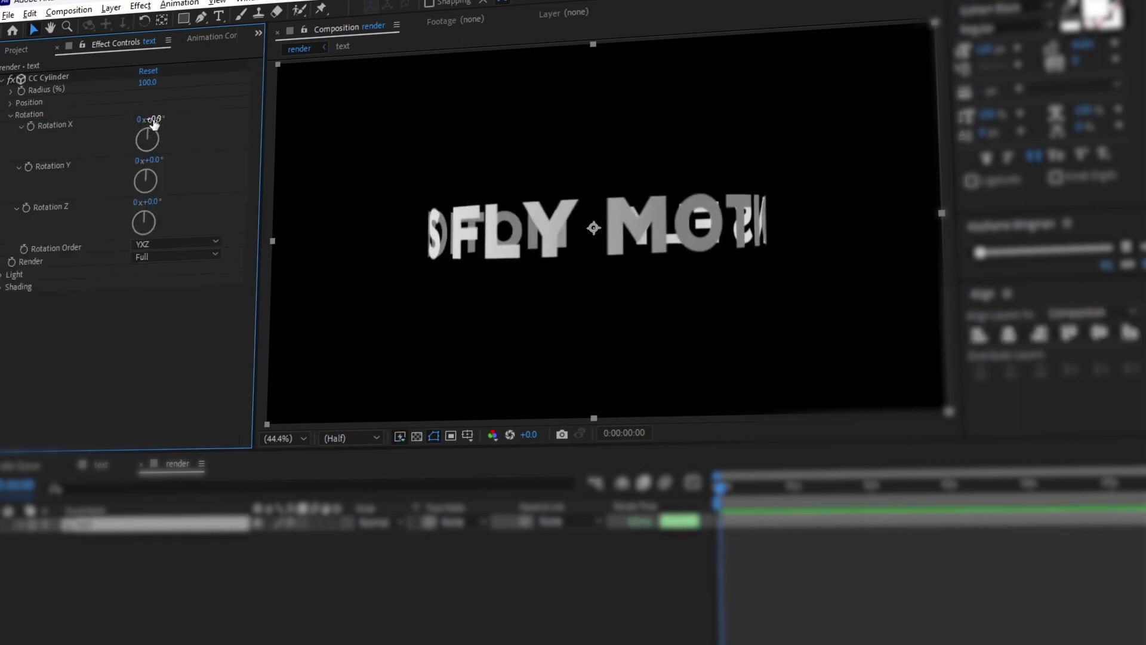
drag(154, 122, 155, 168)
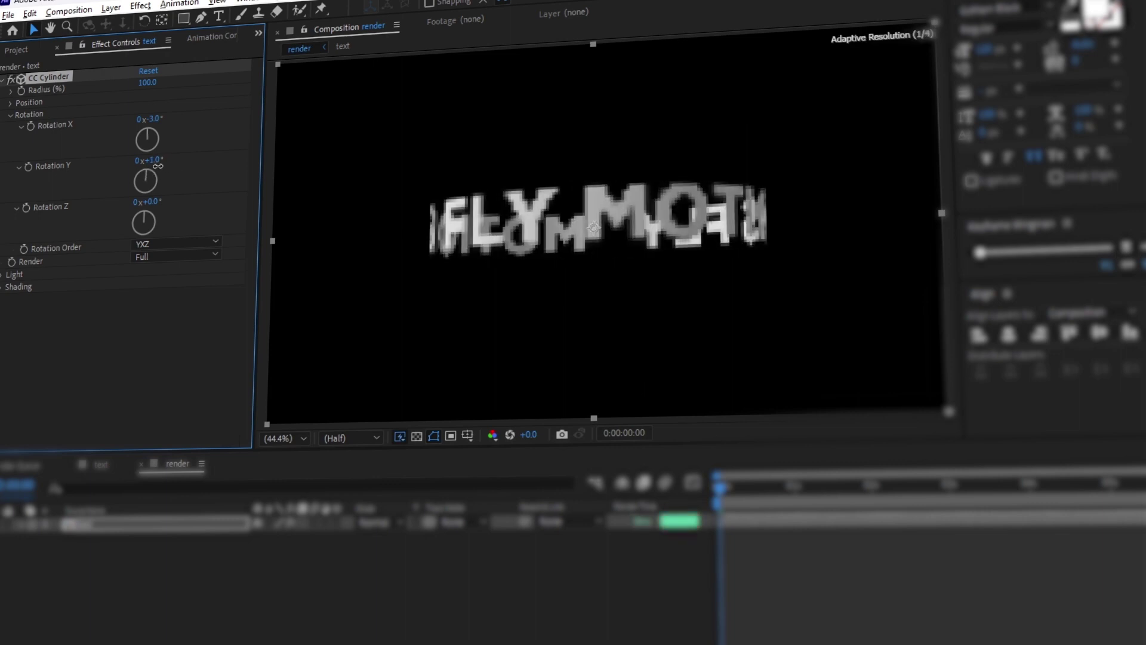
click(152, 119)
text(0)
key(Return)
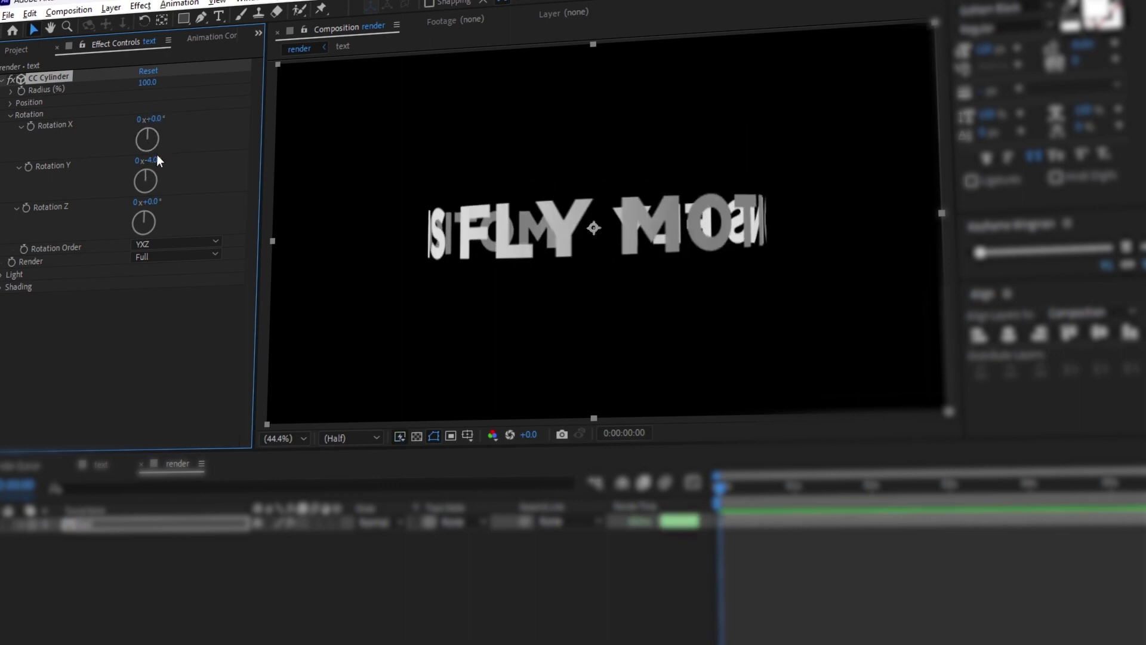
click(153, 159)
text(0)
key(Return)
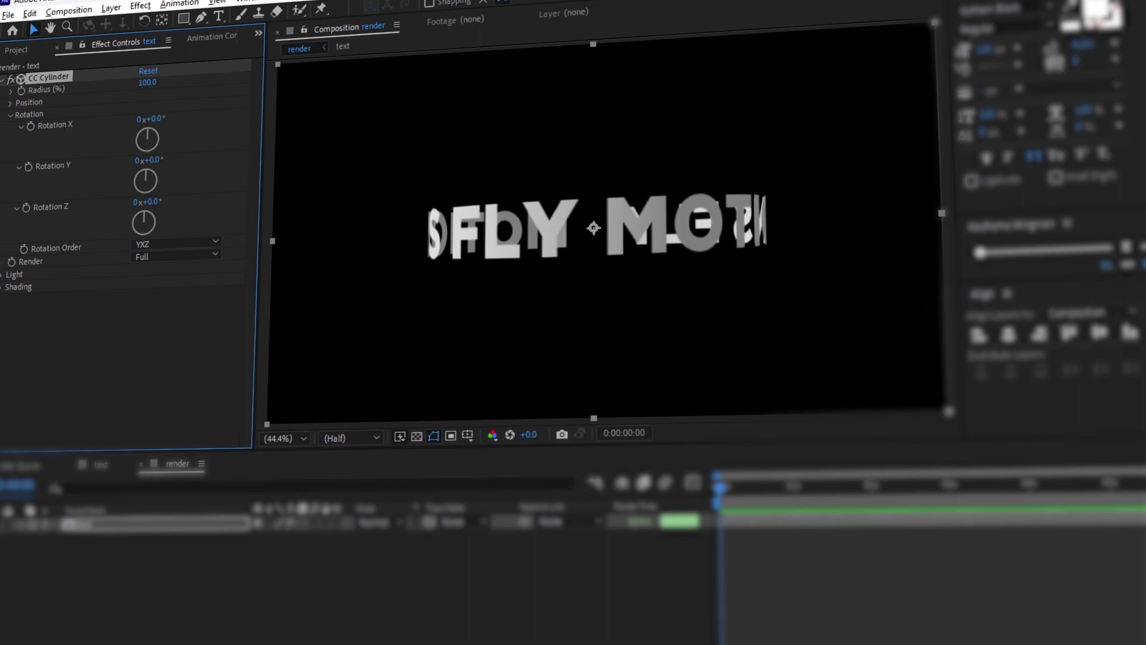
Try different vertical positions for the cylinder and set its Position Y to -20.
click(10, 114)
click(9, 104)
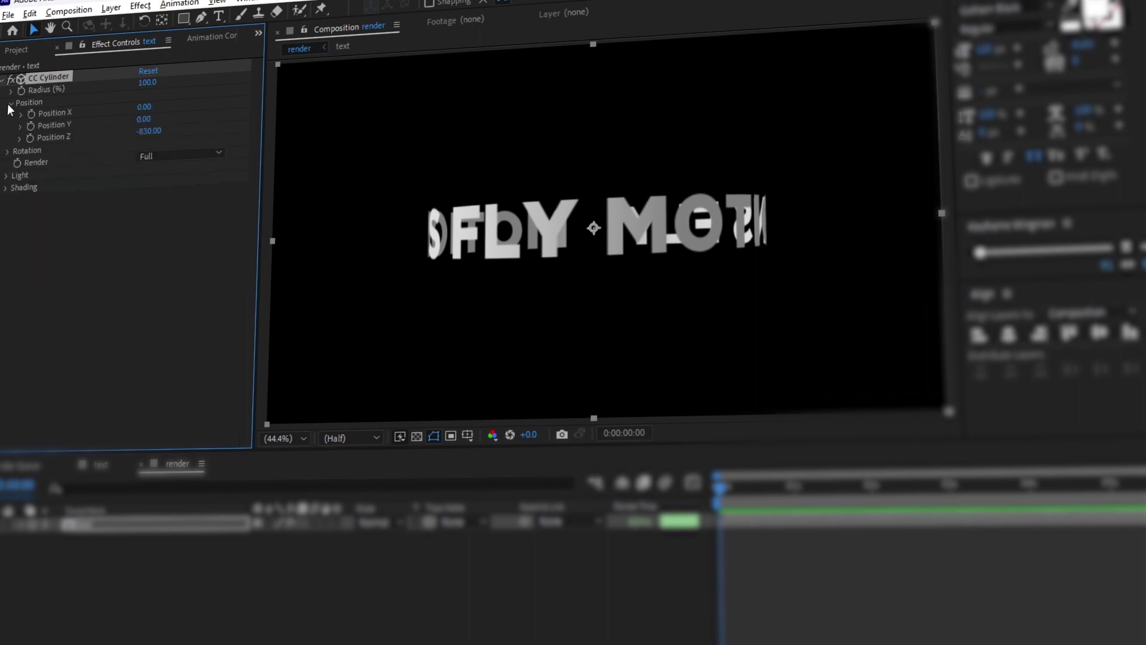
click(143, 118)
text(190)
key(Return)
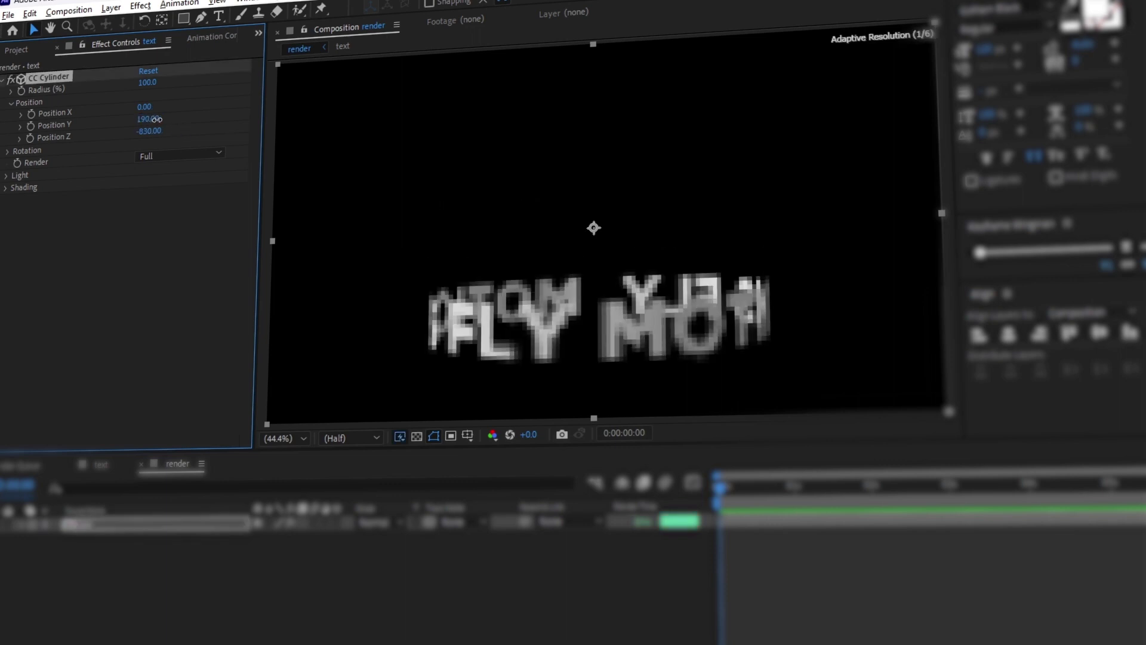
drag(156, 124, 144, 121)
click(144, 120)
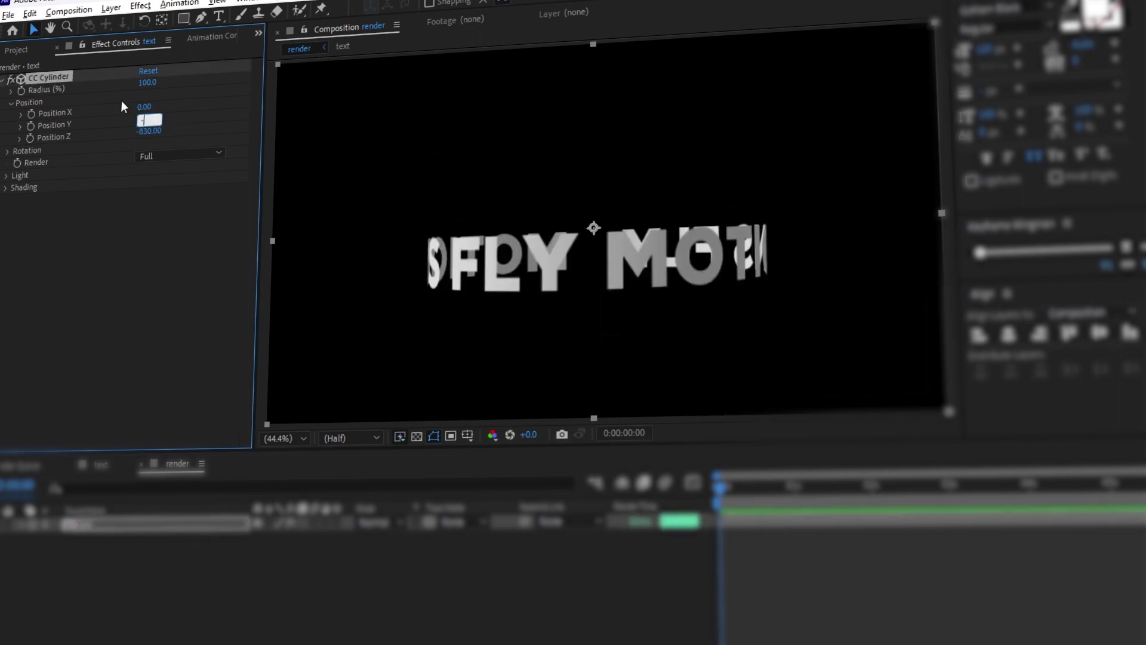
text(-20)
key(Return)
click(122, 228)
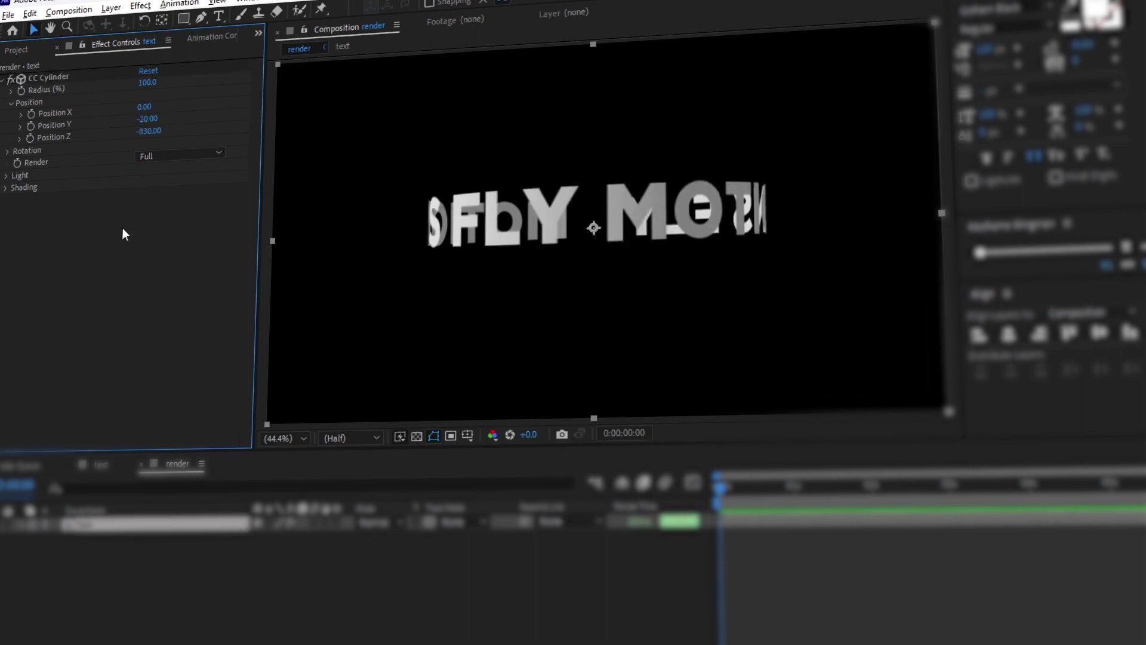
Set the cylinder's Position Z to -530.
drag(148, 136, 164, 144)
click(149, 131)
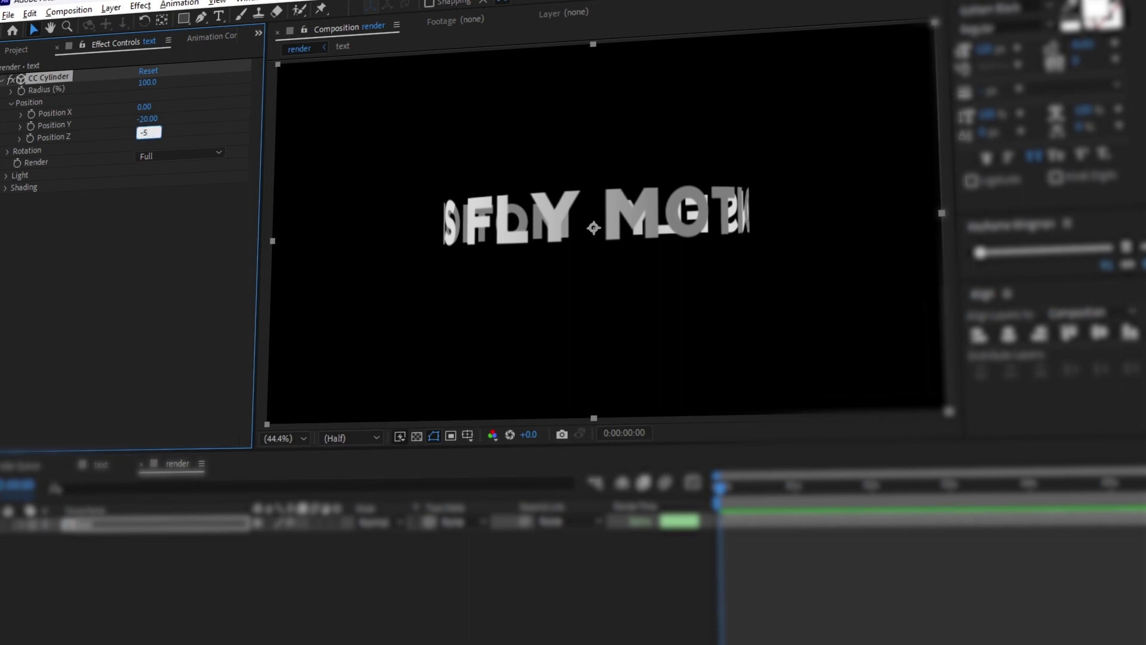
click(154, 260)
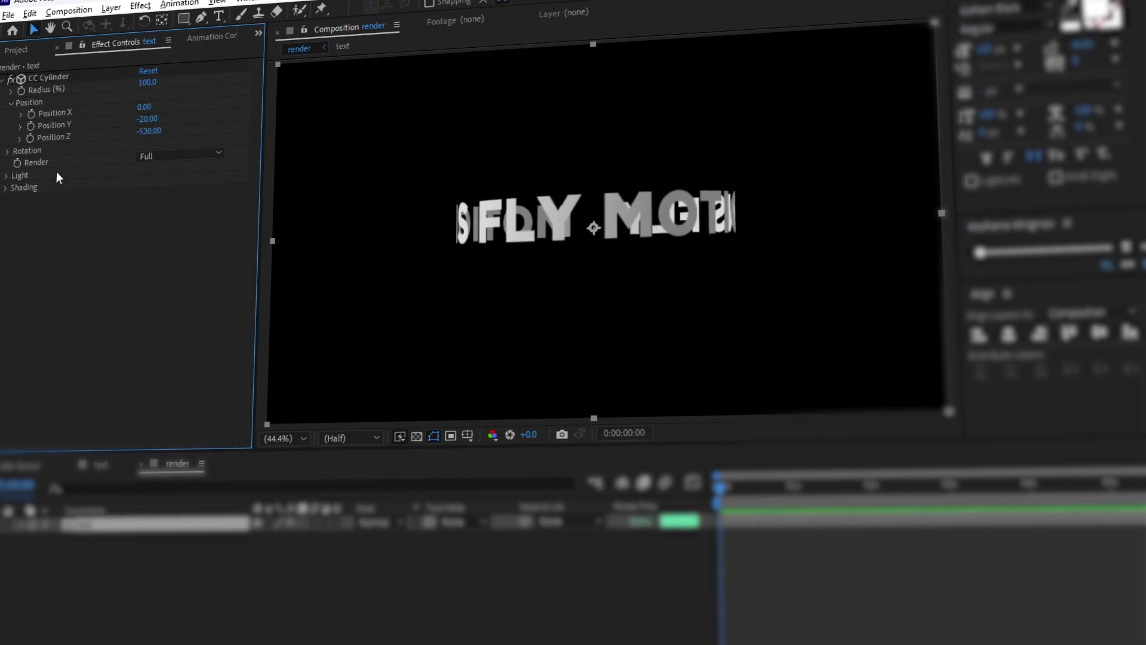
Set the CC Cylinder's Rotation X to 19°.
click(10, 103)
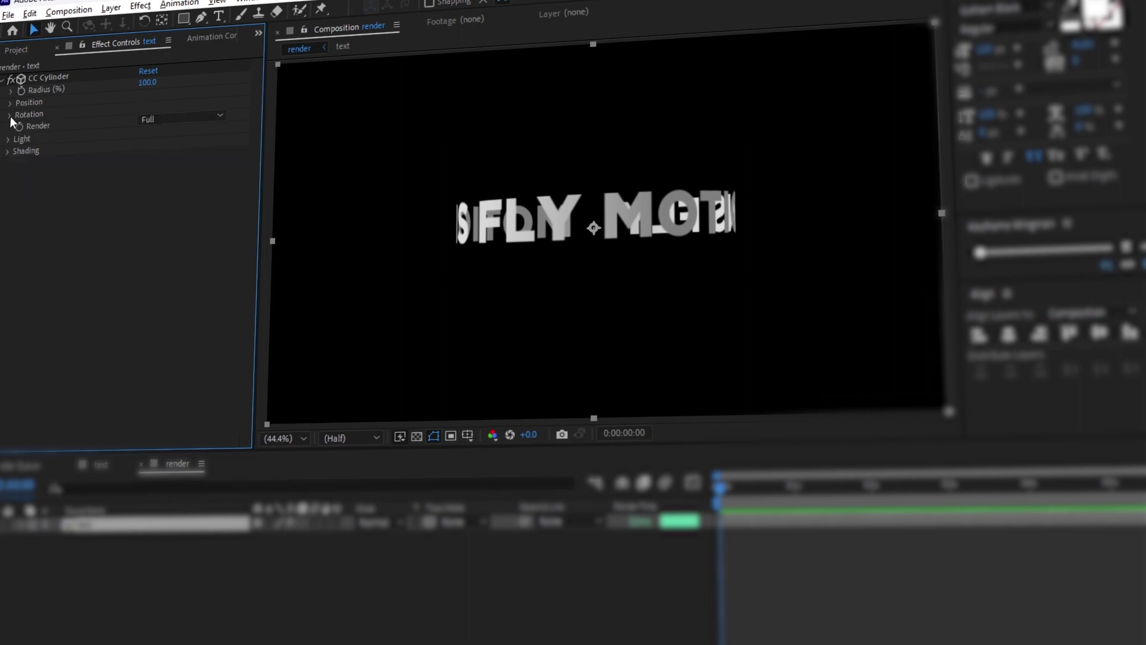
click(10, 115)
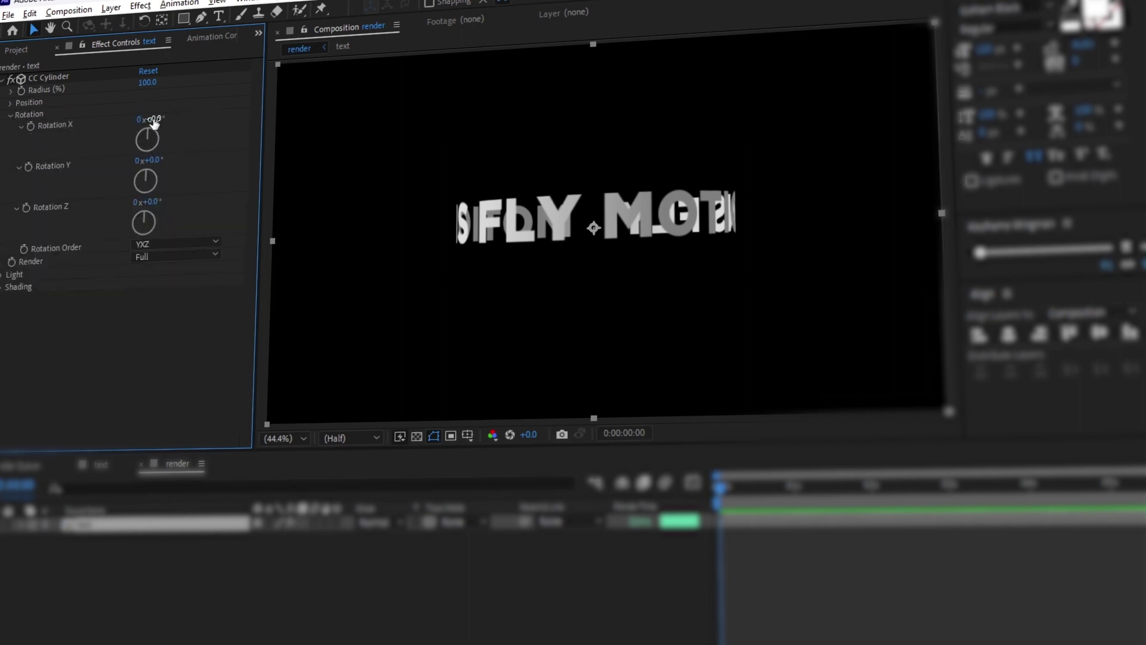
mouse_move(154, 122)
mouse_down()
mouse_move(179, 122)
mouse_move(156, 119)
mouse_up()
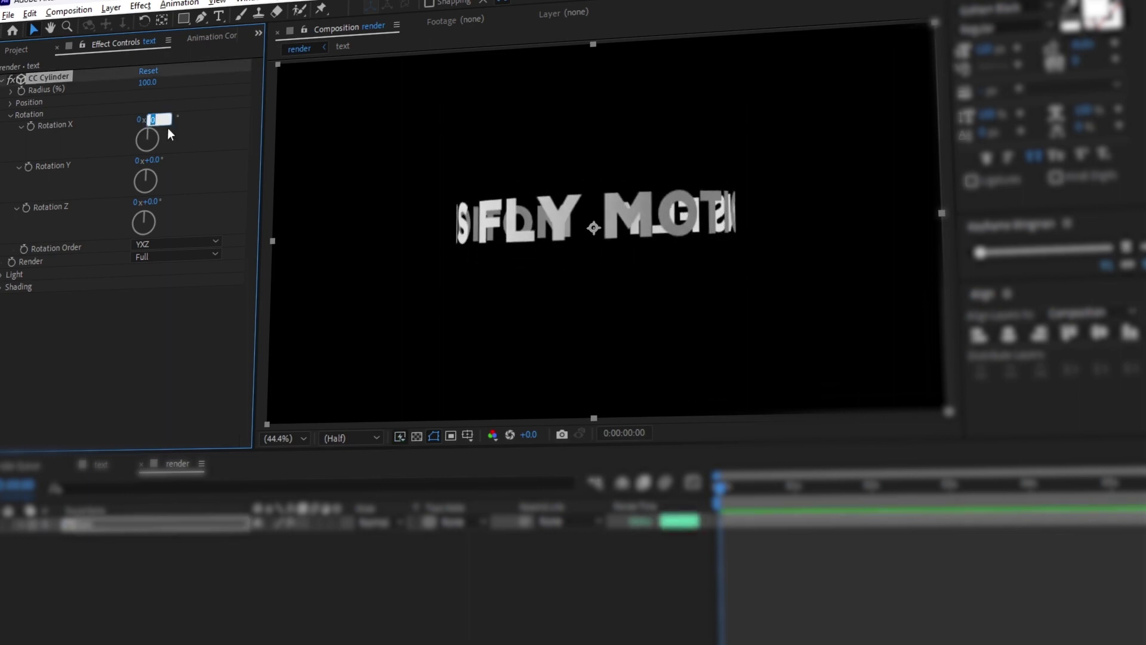
text(19)
click(162, 301)
Try rotating the cylinder about the Y axis and reset Rotation Y to 0°.
drag(153, 160, 193, 160)
click(153, 158)
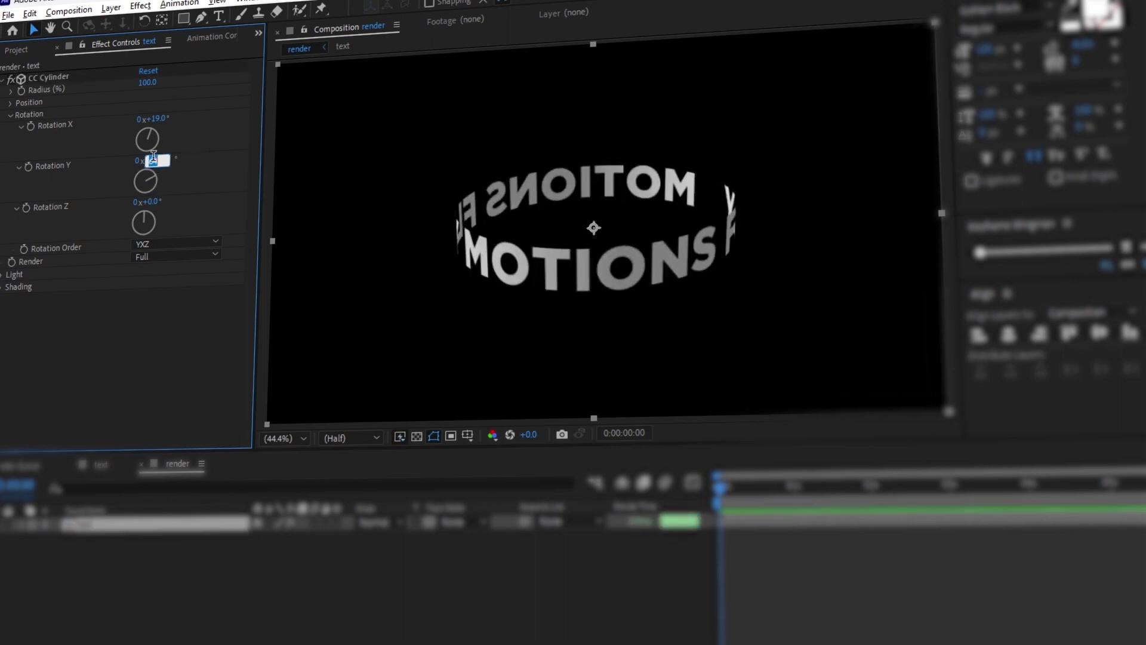
text(0)
key(Return)
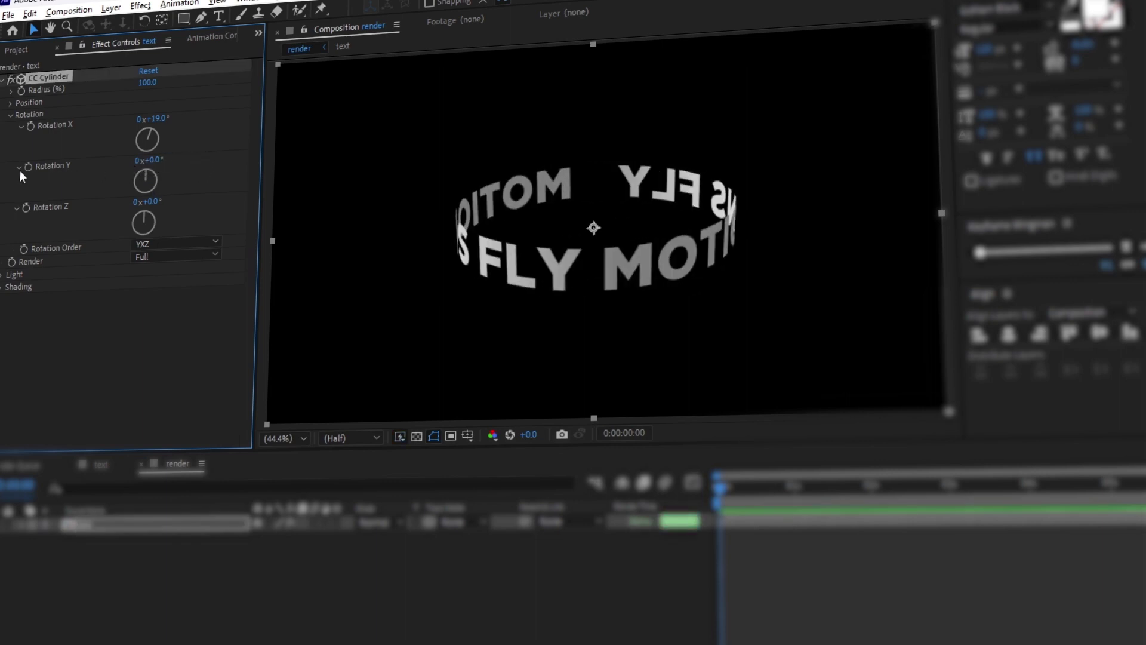
Keyframe the cylinder's Rotation Y from 0° at the first frame to 3 full revolutions at 0:00:09:29.
click(793, 500)
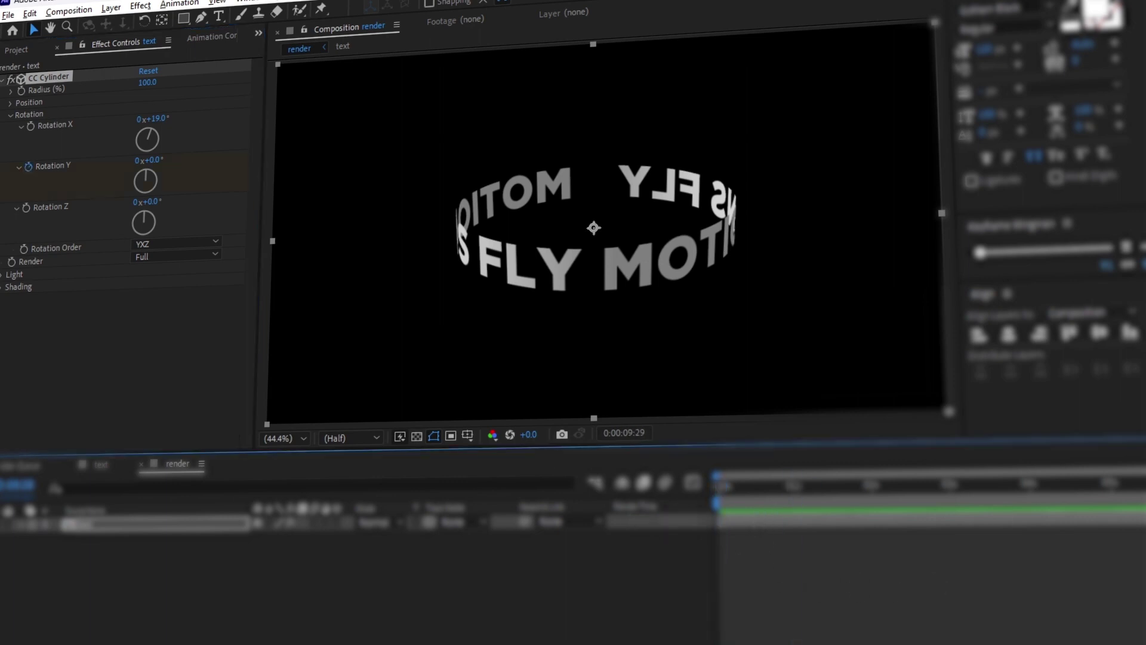
click(137, 162)
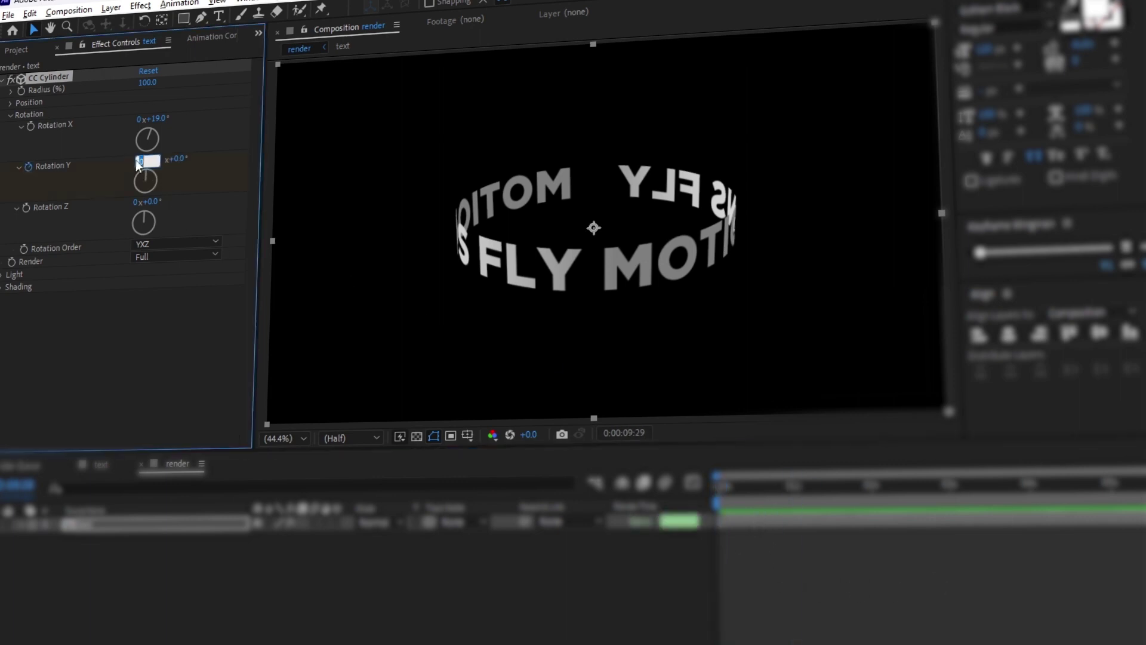
text(3)
key(Return)
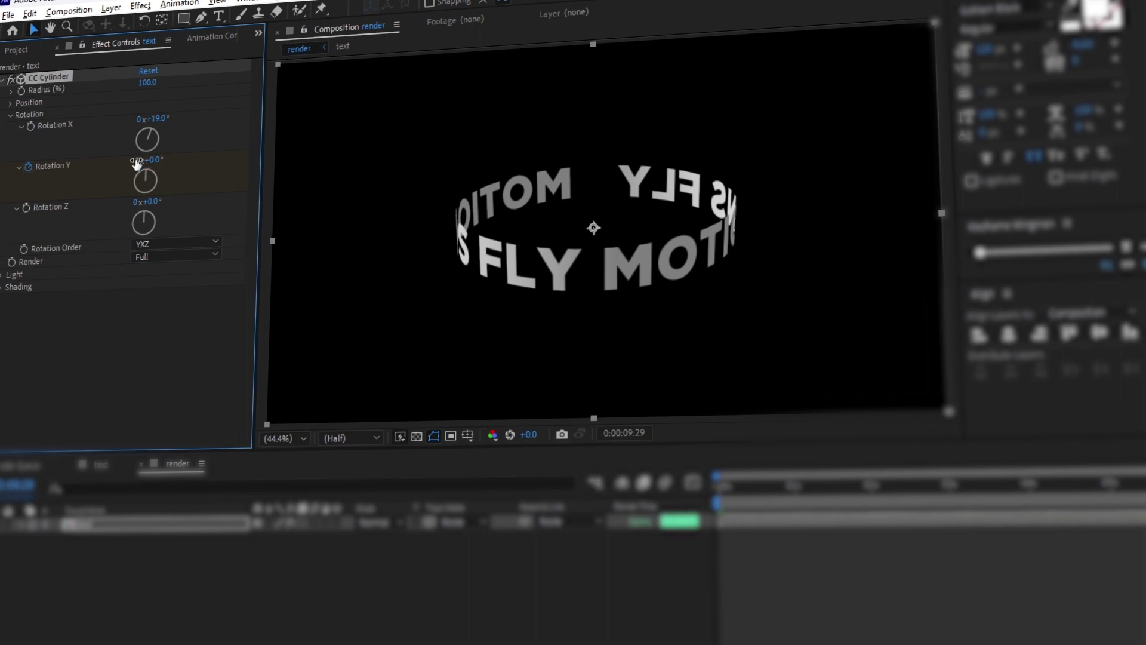
Preview the spinning text from the first frame and collapse the cylinder's Rotation settings.
click(583, 588)
key(Home)
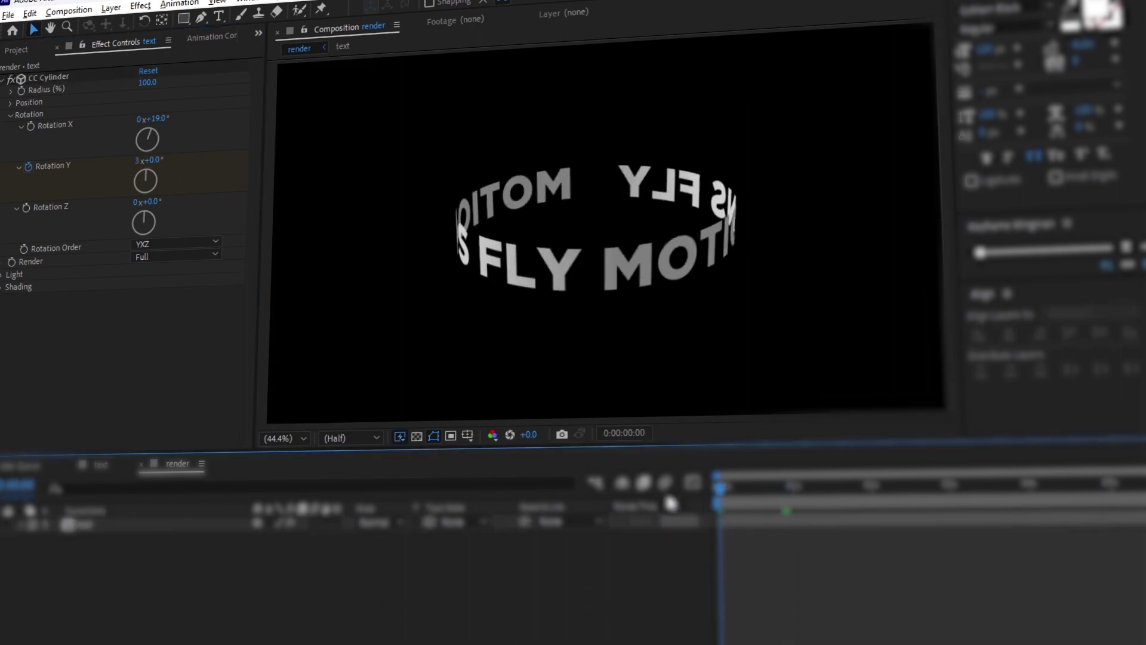
key(space)
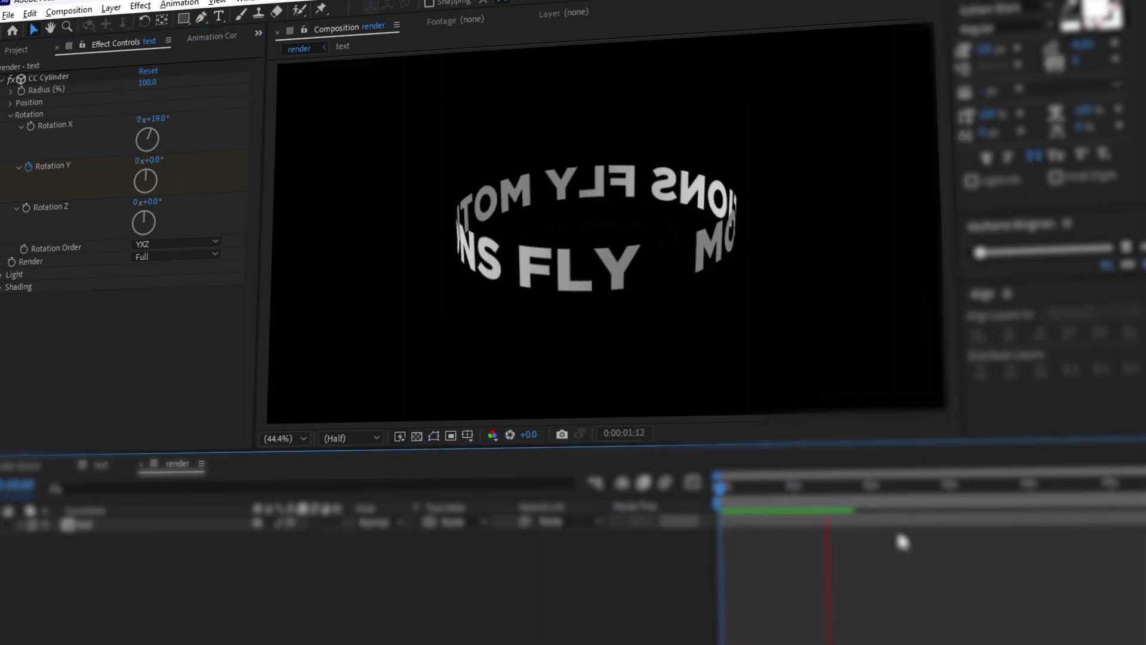
key(space)
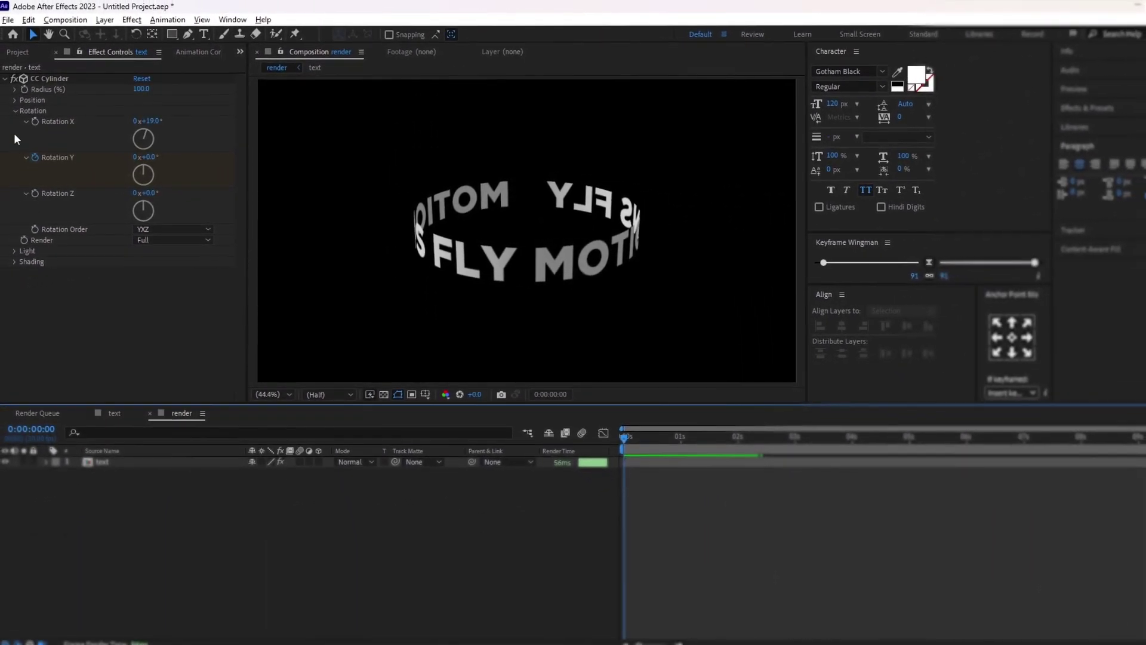
click(14, 111)
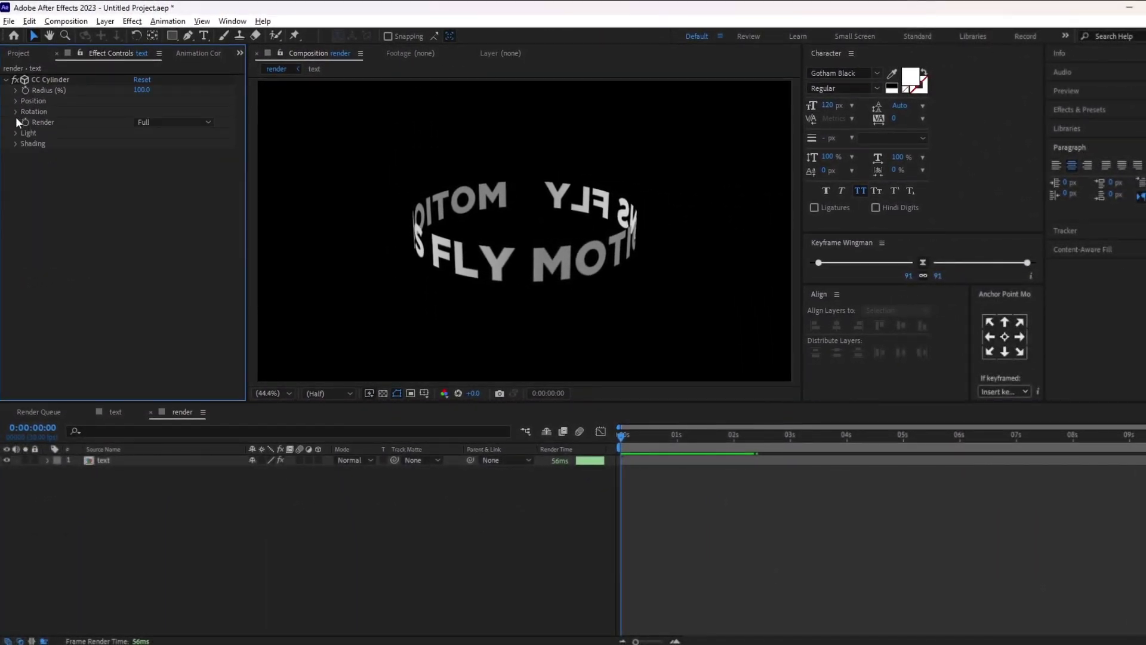
click(88, 229)
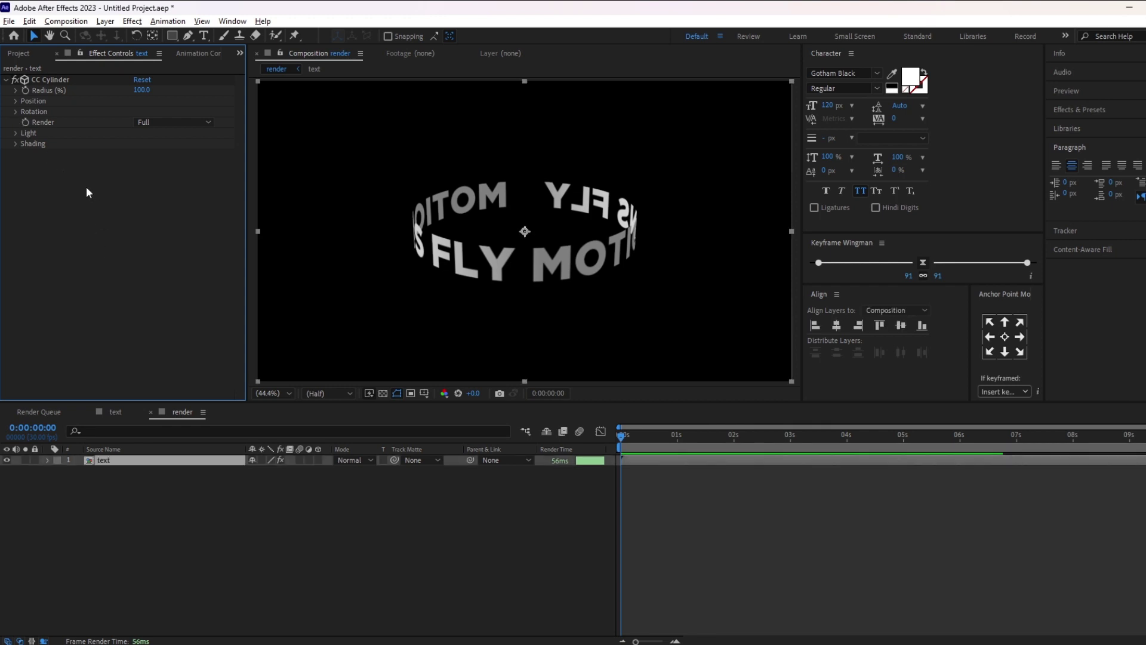
Import the mobile phone PSD as a composition with editable layer styles.
click(20, 55)
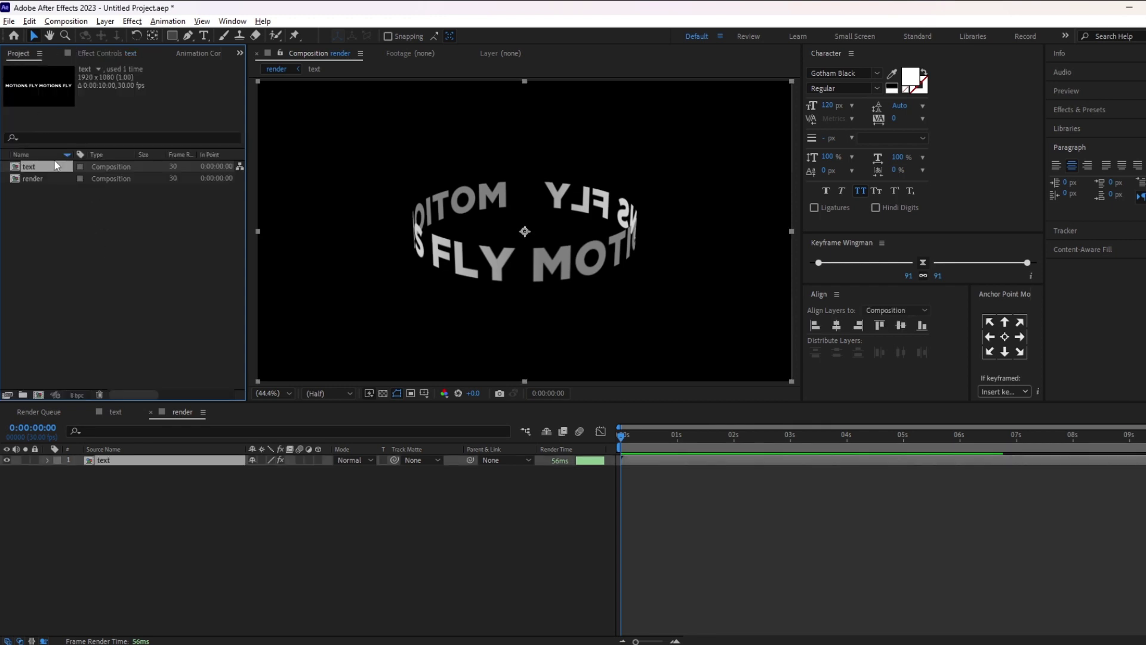
double_click(49, 220)
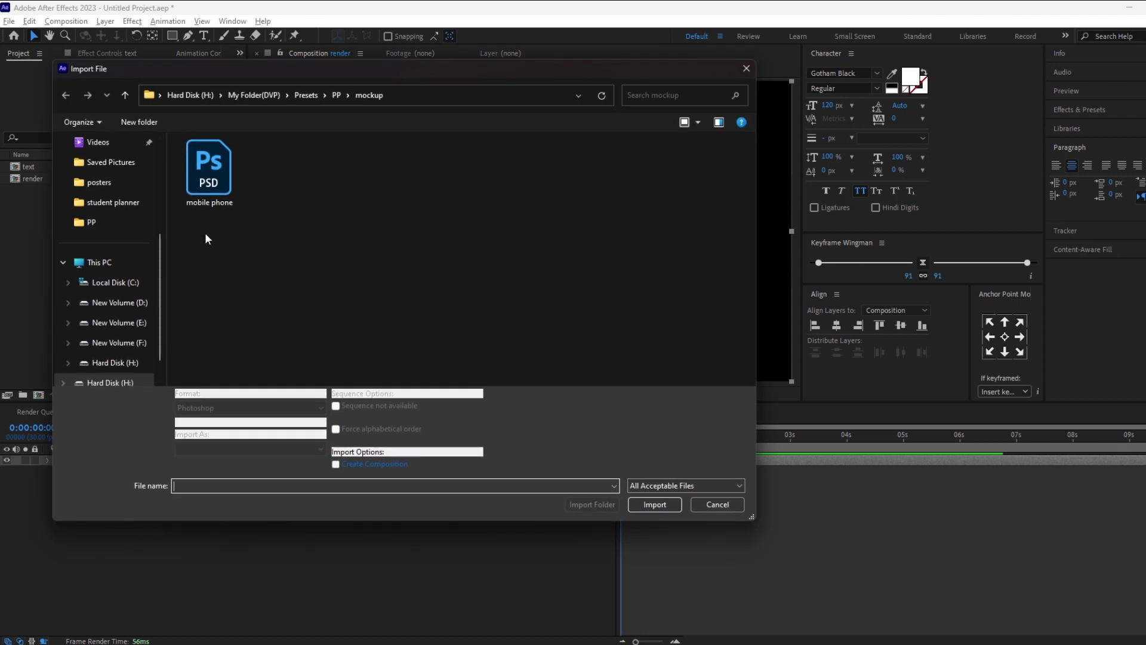
click(214, 183)
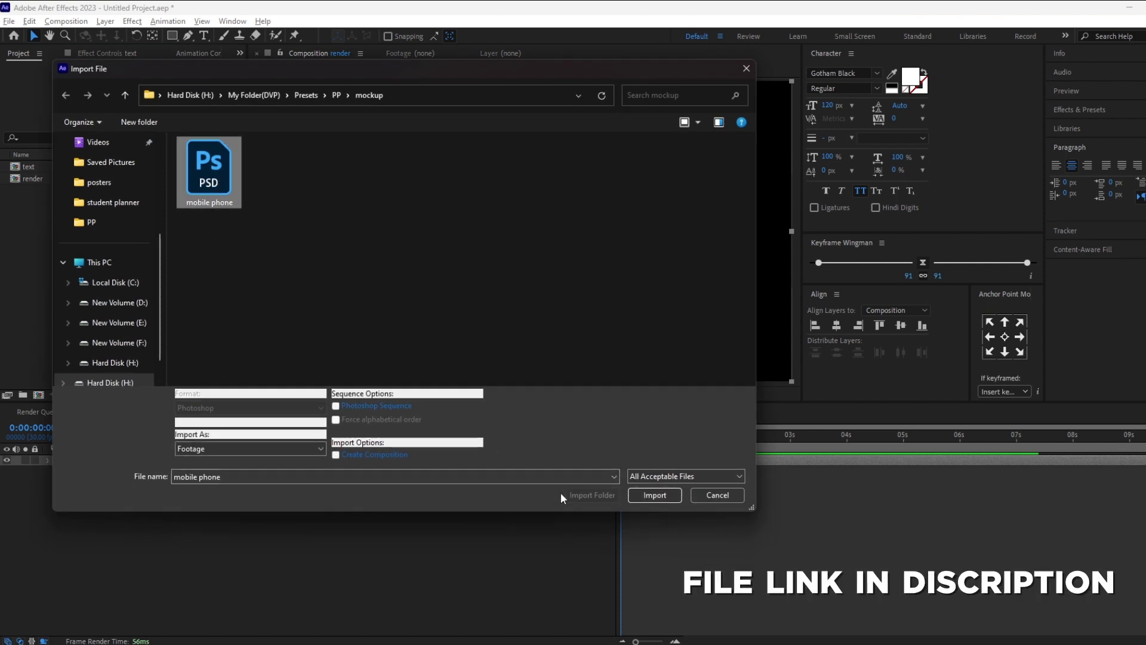
click(655, 504)
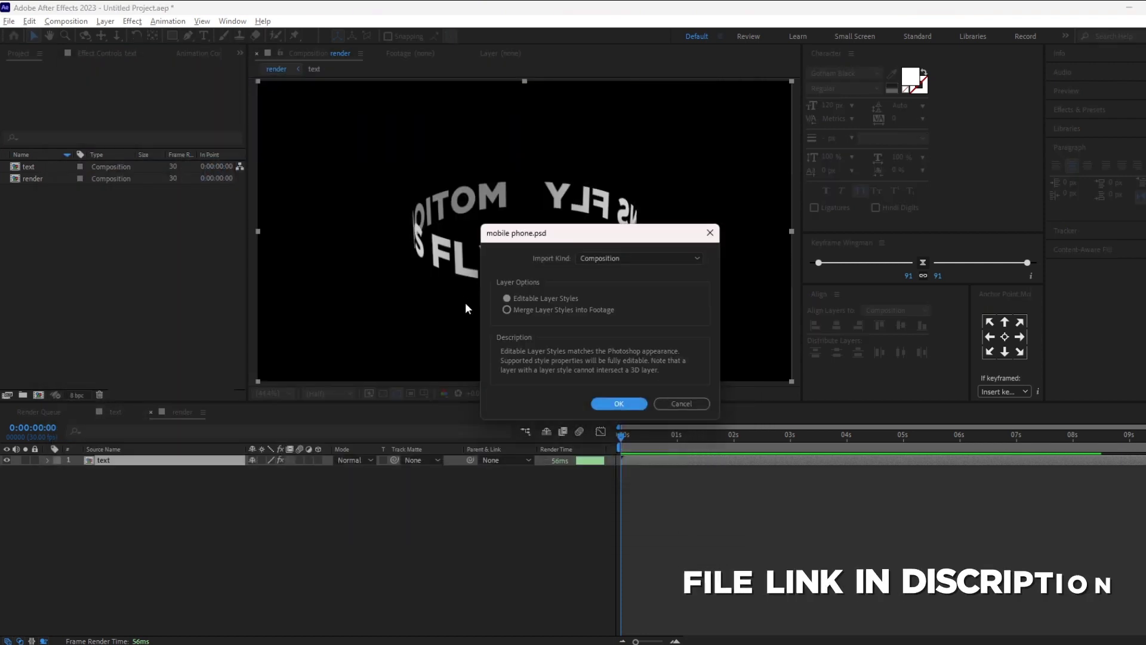
click(635, 259)
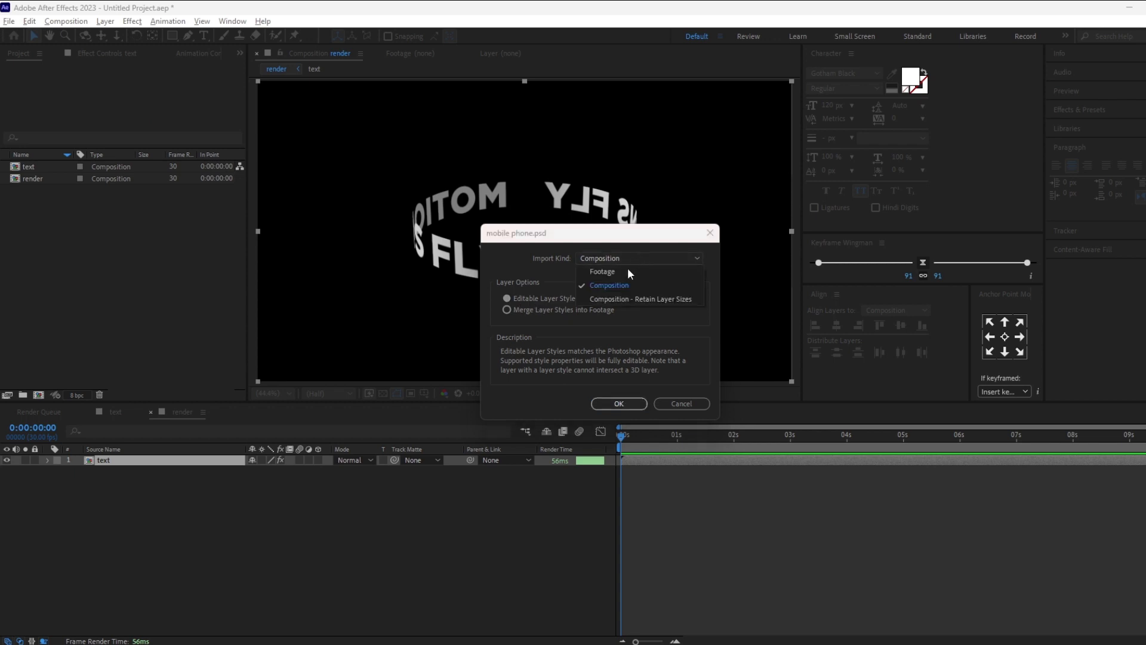
click(619, 403)
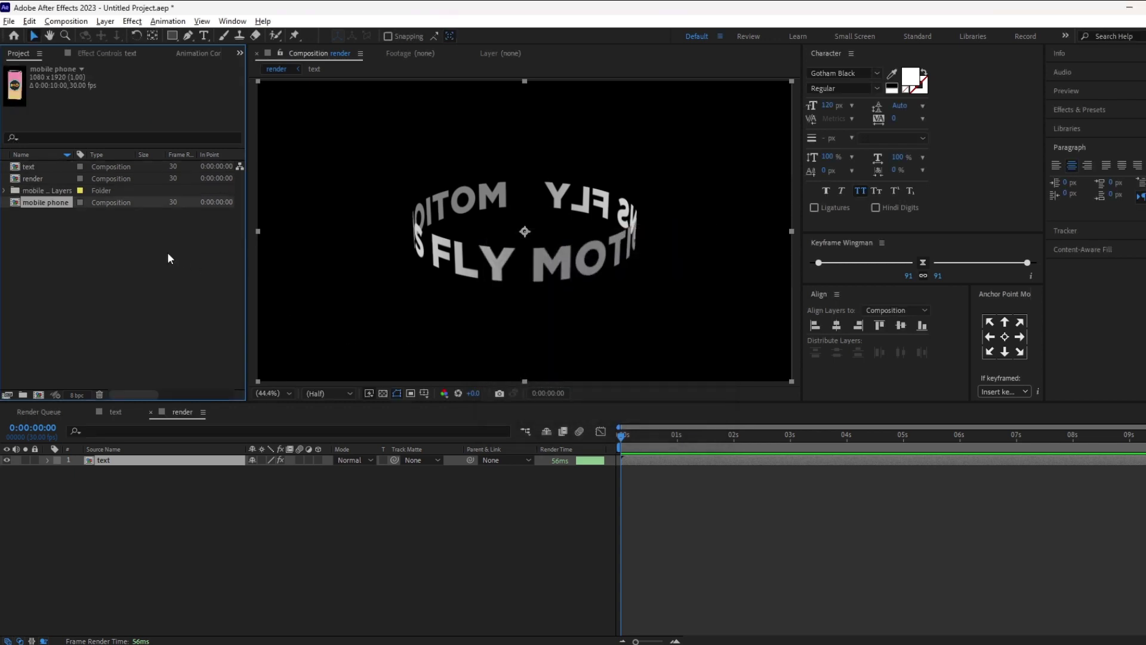
Add the mobile phone composition beneath the text layer in the render composition and scale it to 61%.
click(47, 202)
drag(46, 204, 128, 499)
click(136, 511)
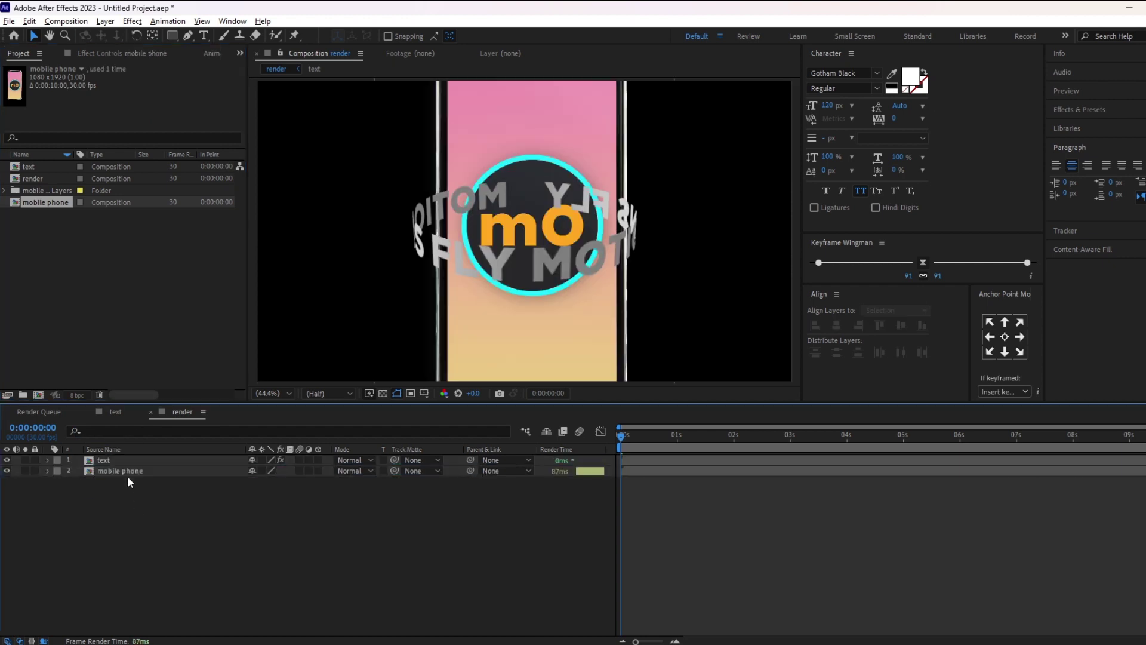
click(127, 471)
key(s)
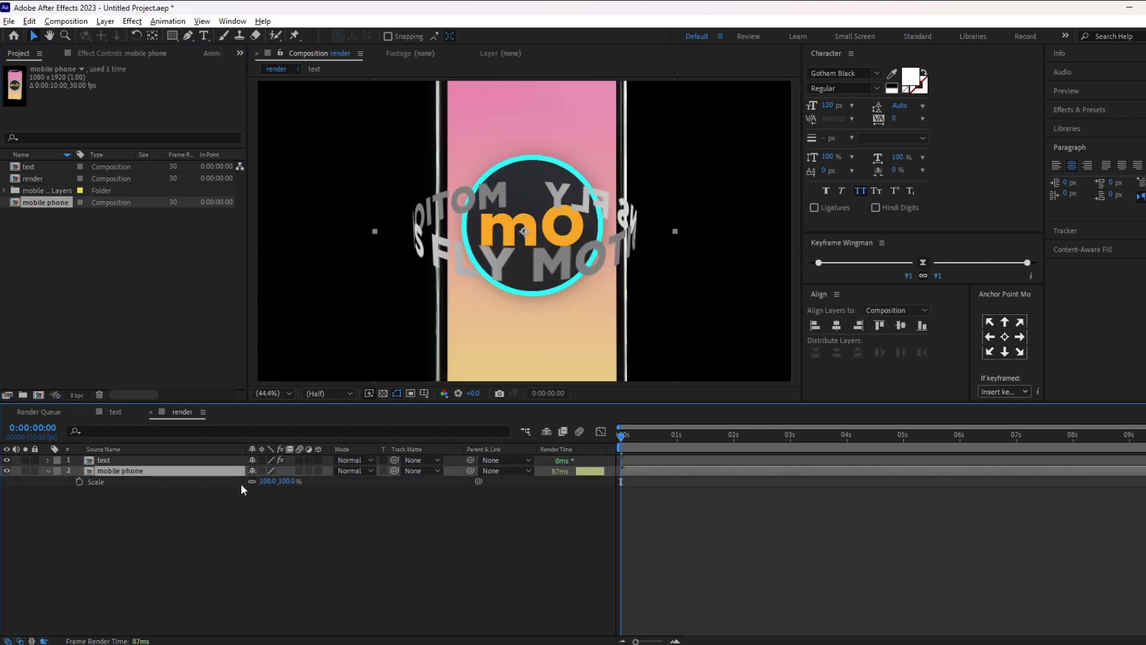
drag(274, 486, 263, 498)
click(266, 504)
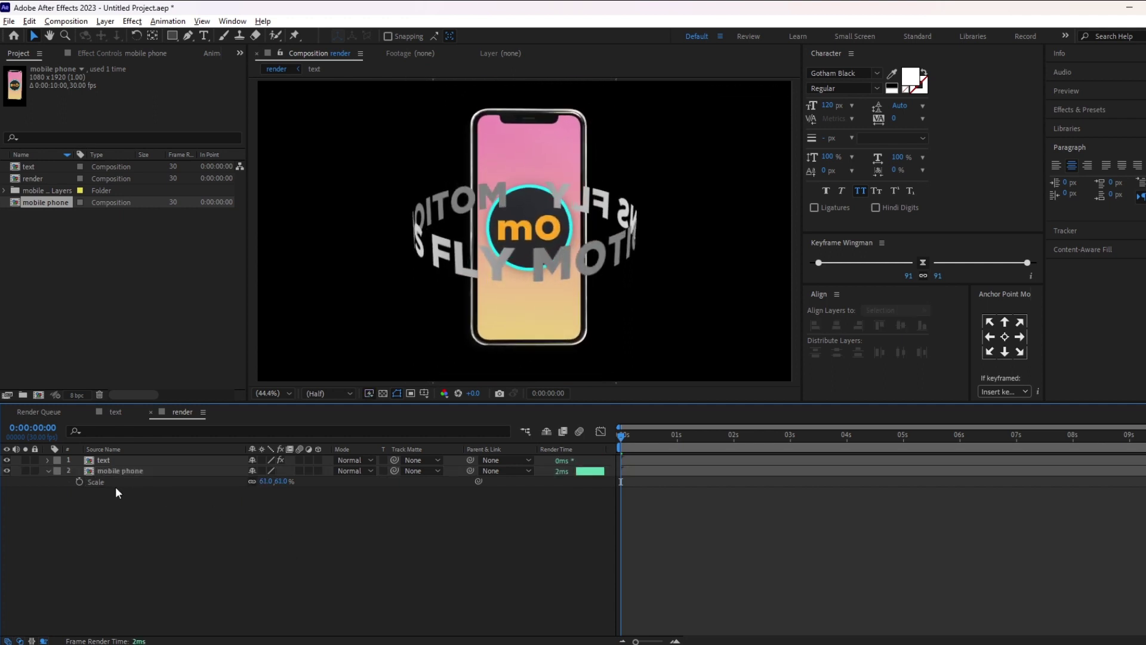
Create a 1920 x 1080 px solid in the render composition with the blue color 00AEFF.
right_click(106, 503)
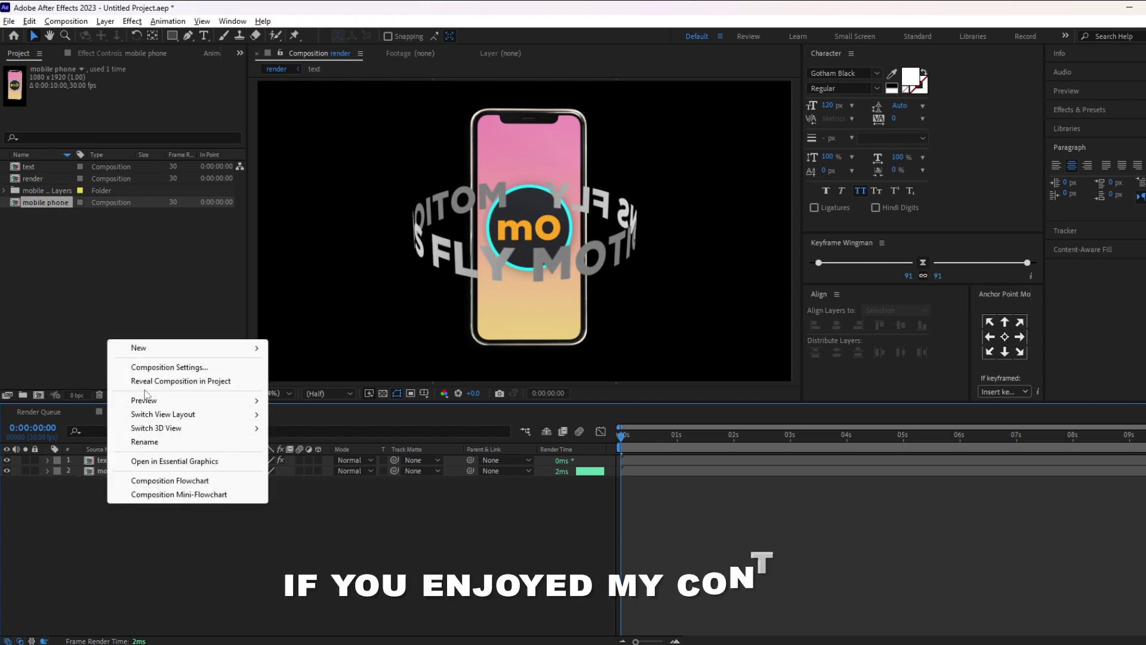
mouse_move(179, 348)
click(300, 381)
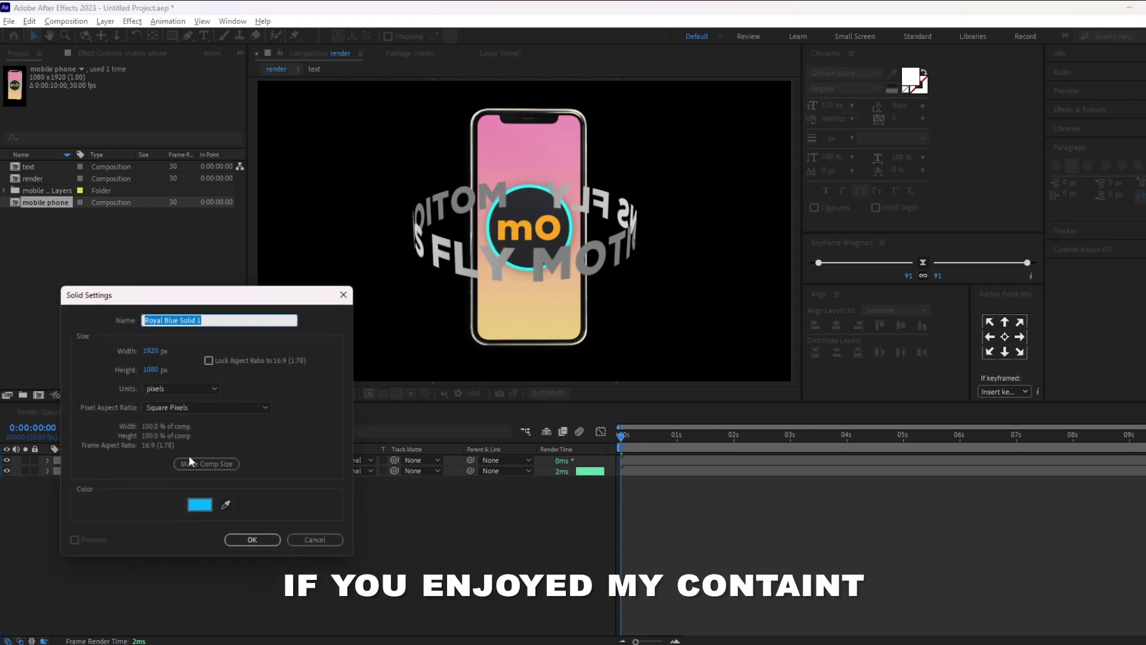
click(200, 505)
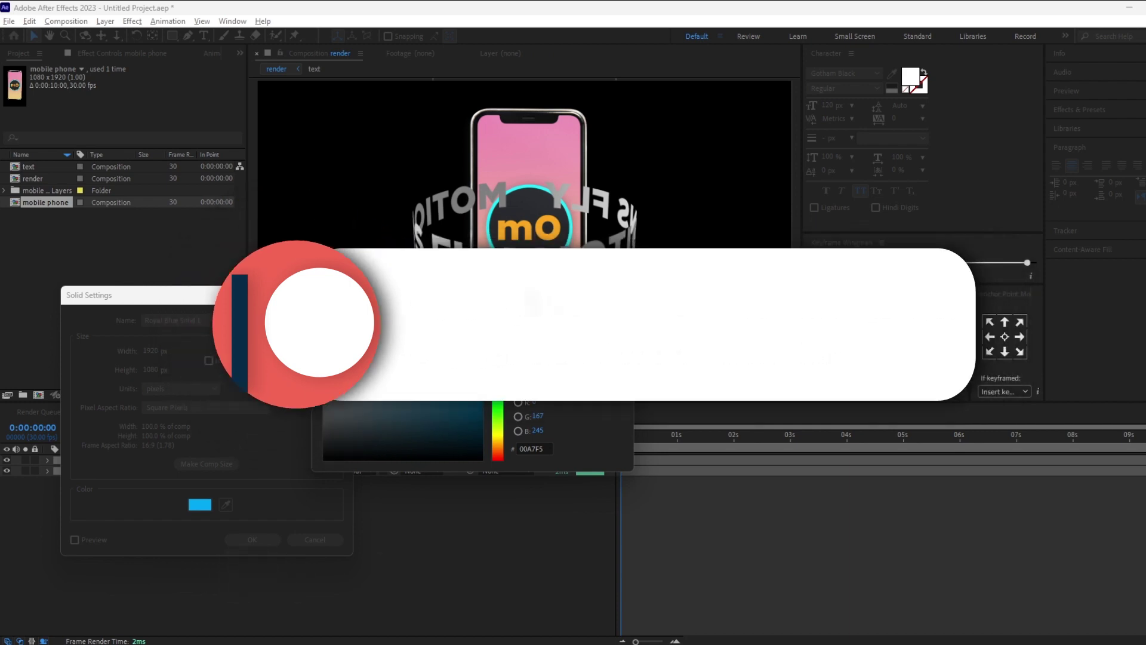
drag(502, 306, 511, 294)
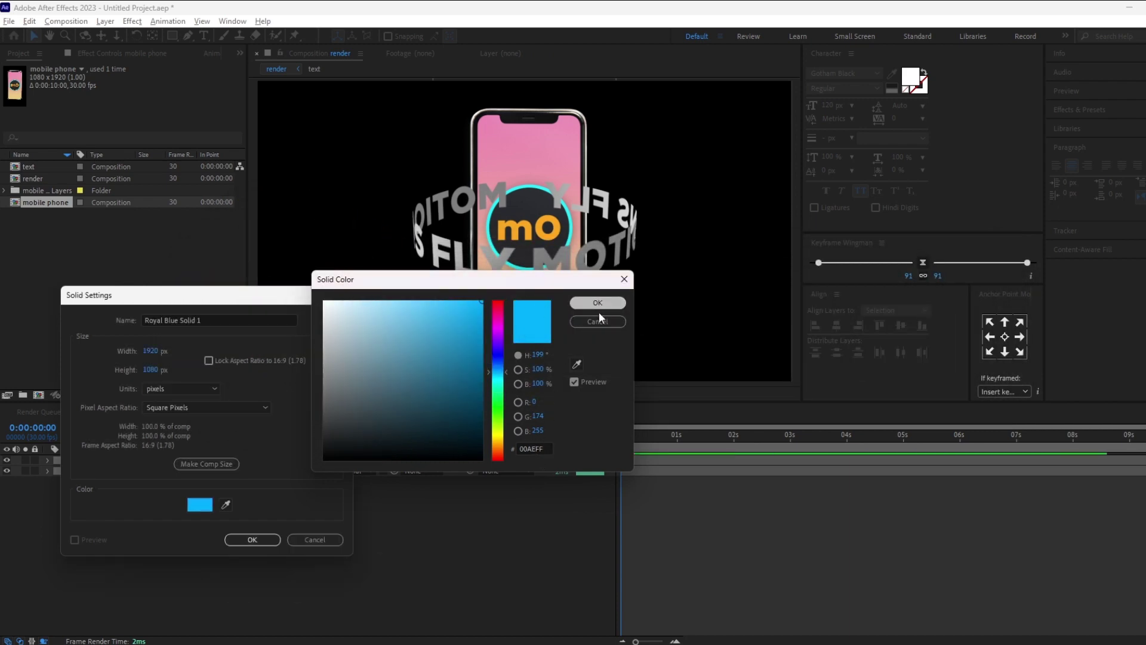
click(598, 303)
click(252, 540)
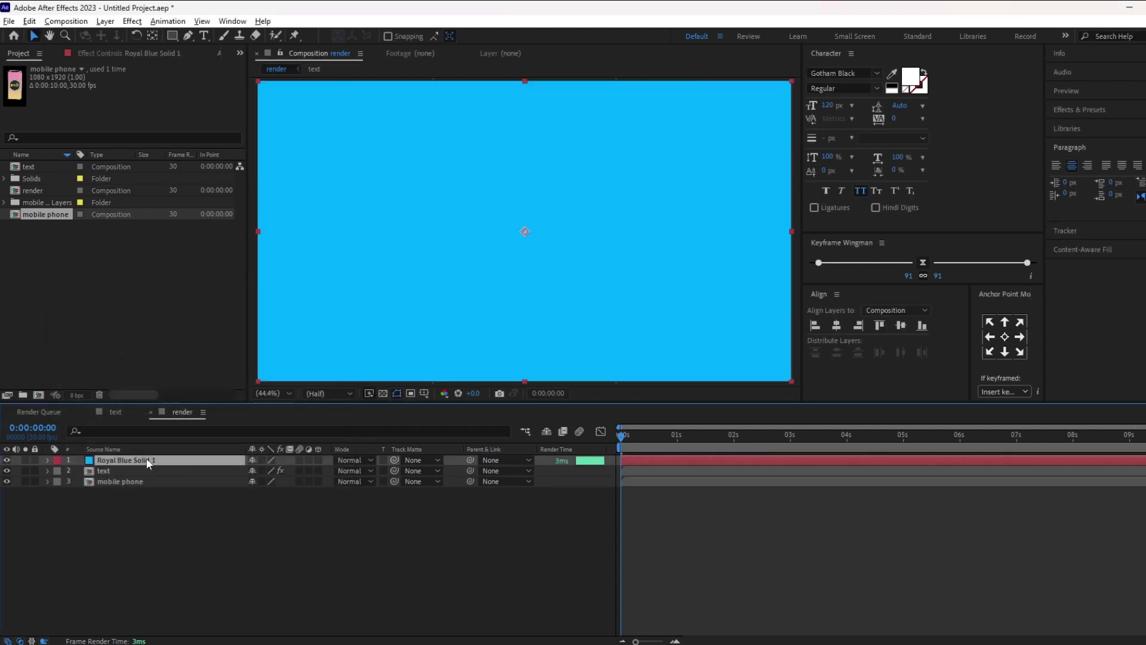
Rename the blue solid as bg and move it beneath the mobile phone layer.
right_click(151, 461)
click(193, 422)
text(bg)
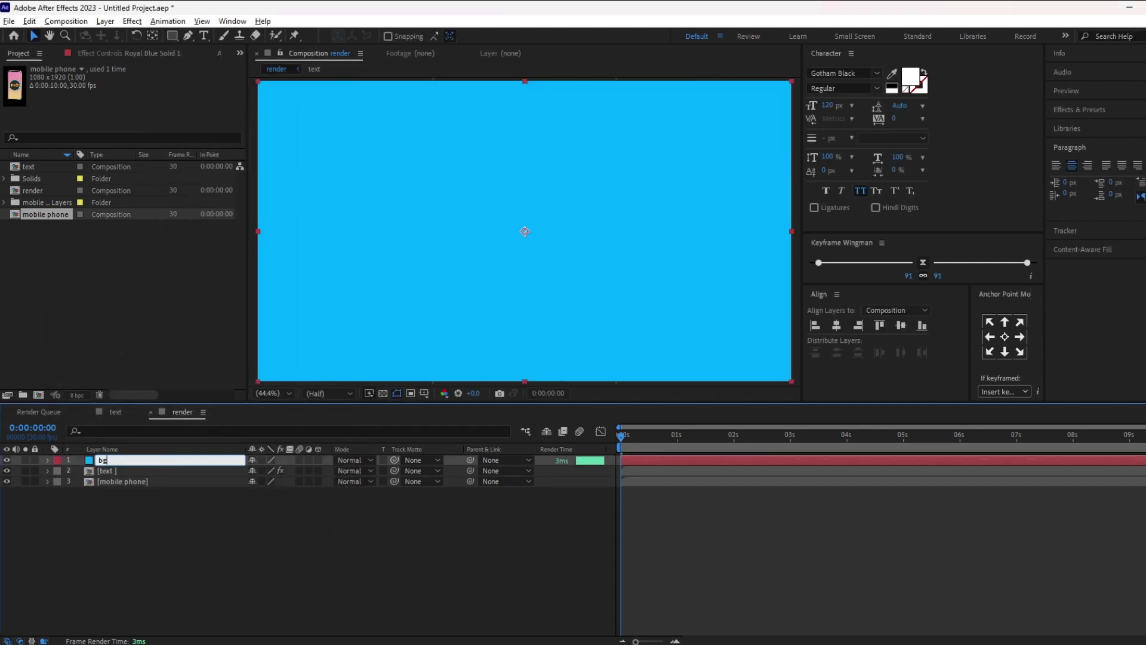
click(215, 505)
drag(141, 457, 152, 513)
click(152, 514)
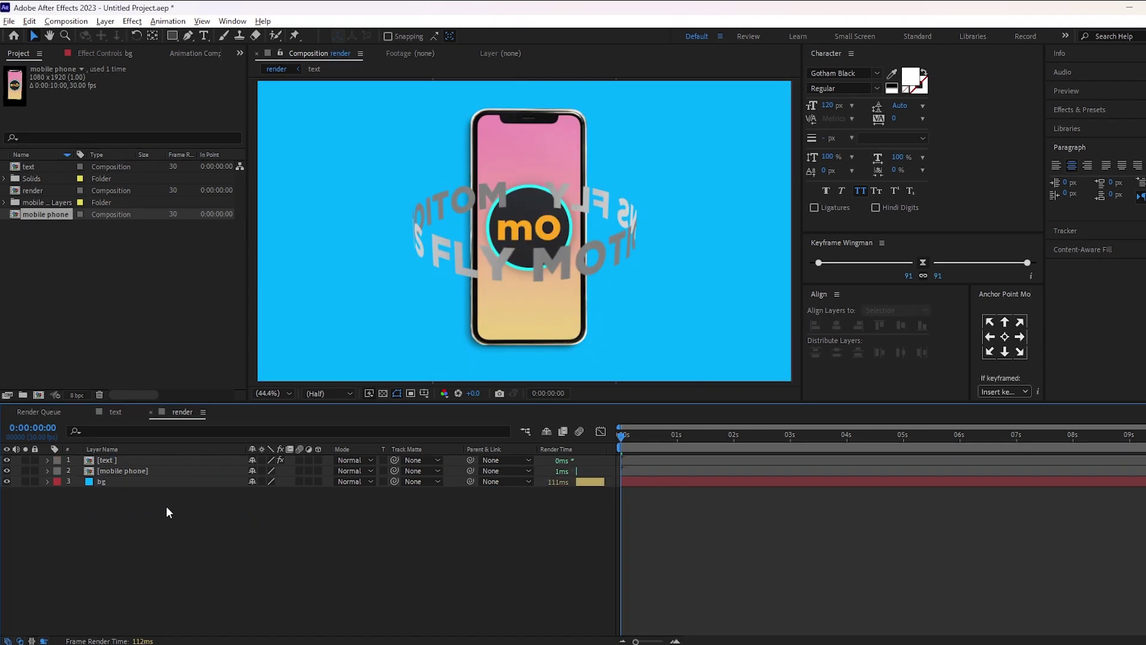
Apply the Fill effect to the text layer and set its color to white (FFFFFF).
click(127, 459)
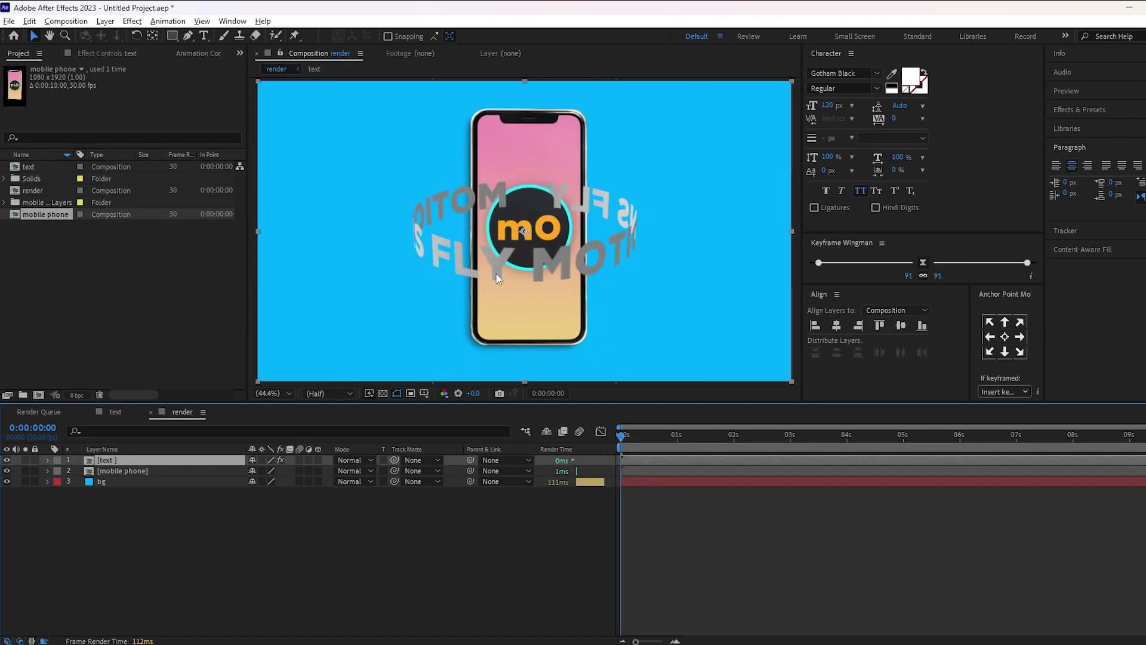
key(ctrl+space)
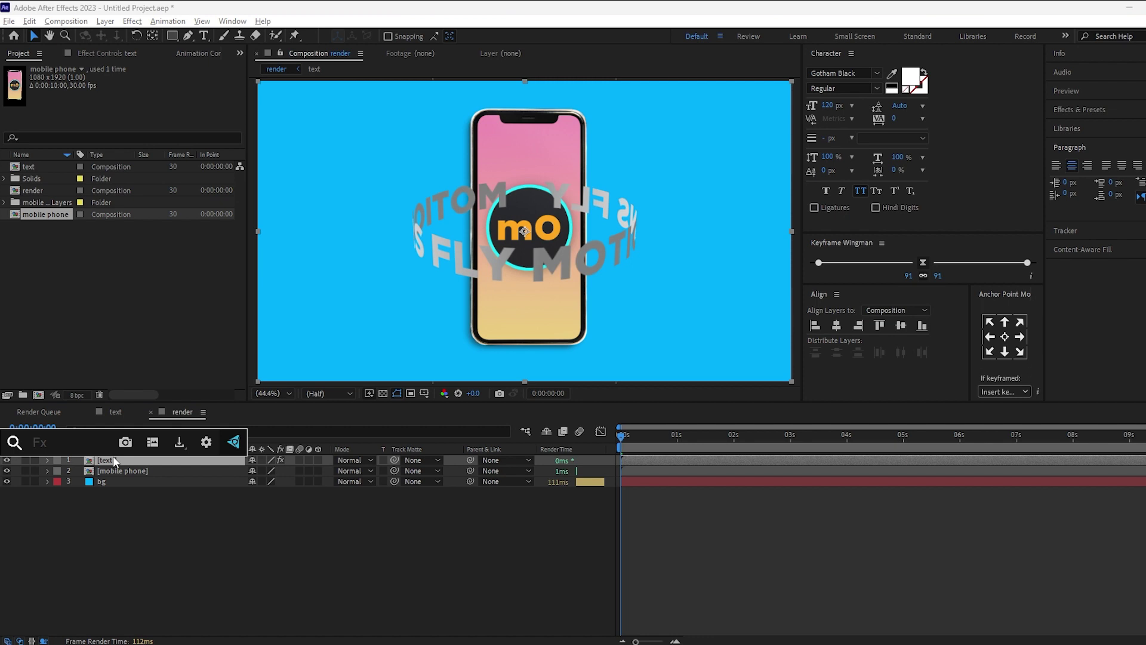
text(fil)
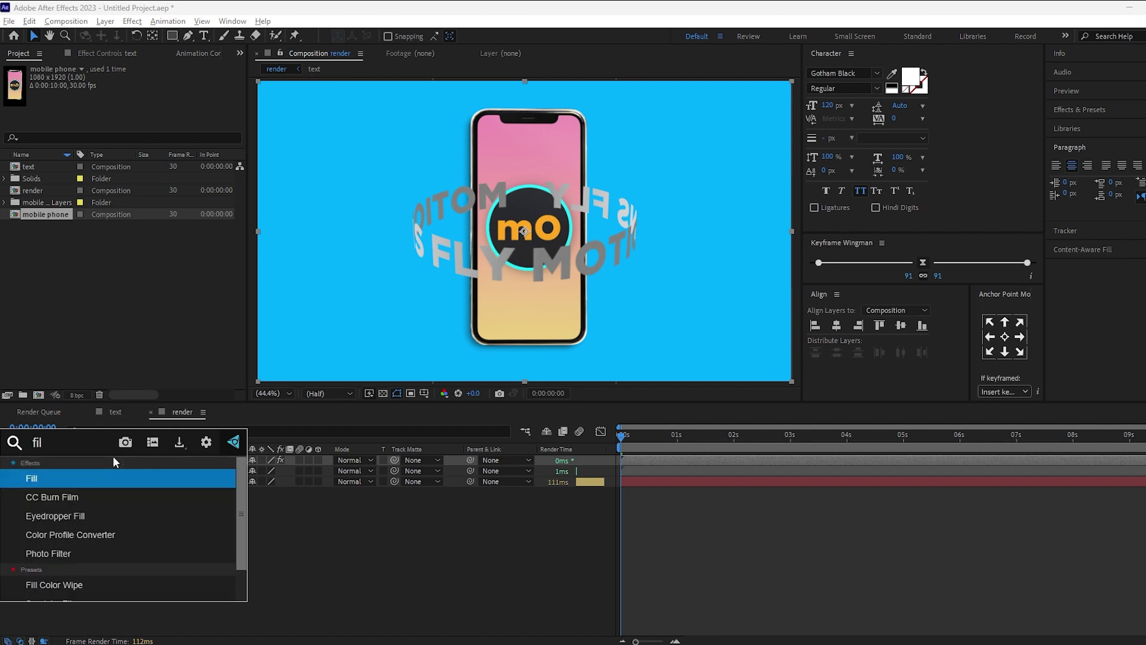
click(24, 477)
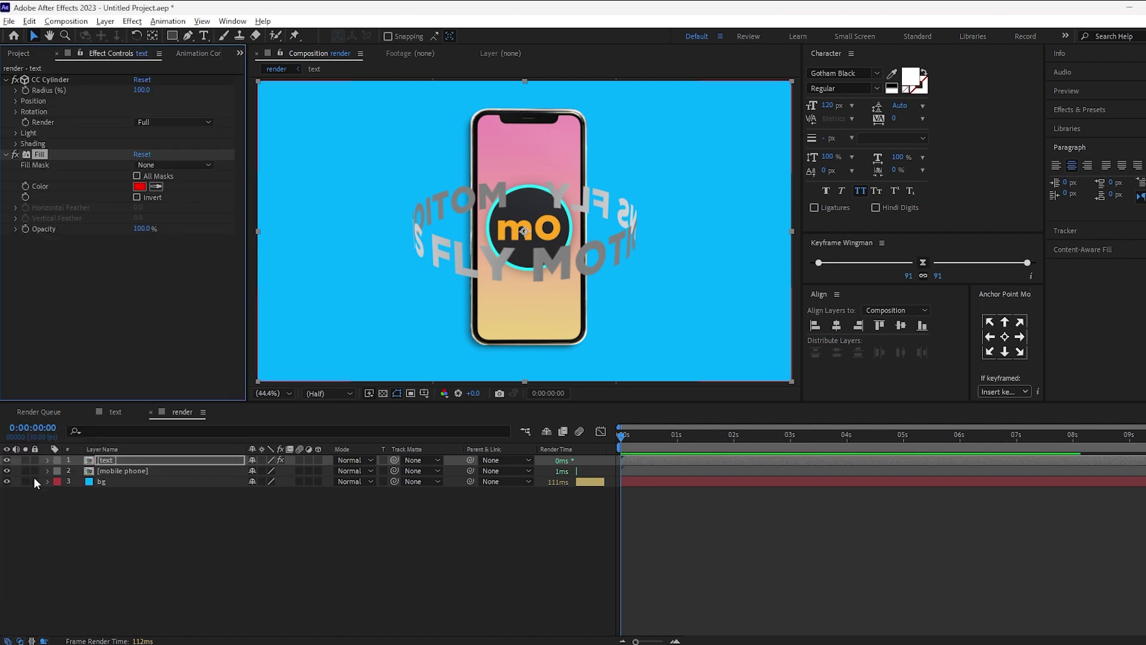
click(115, 459)
click(140, 186)
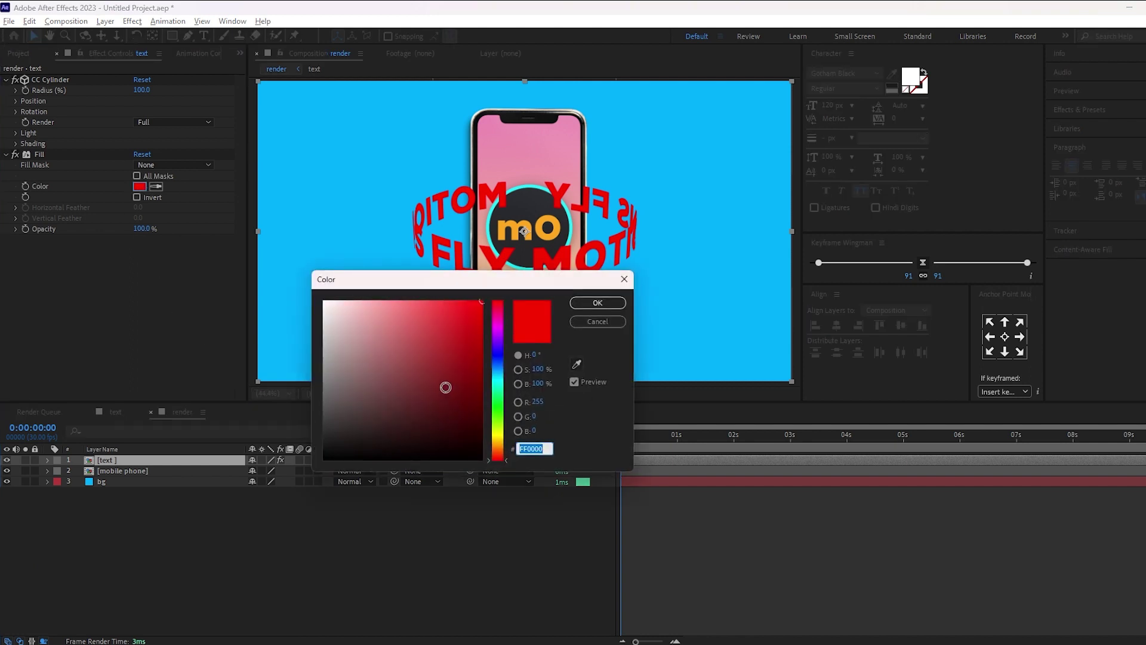
text(FFFFFF)
click(136, 461)
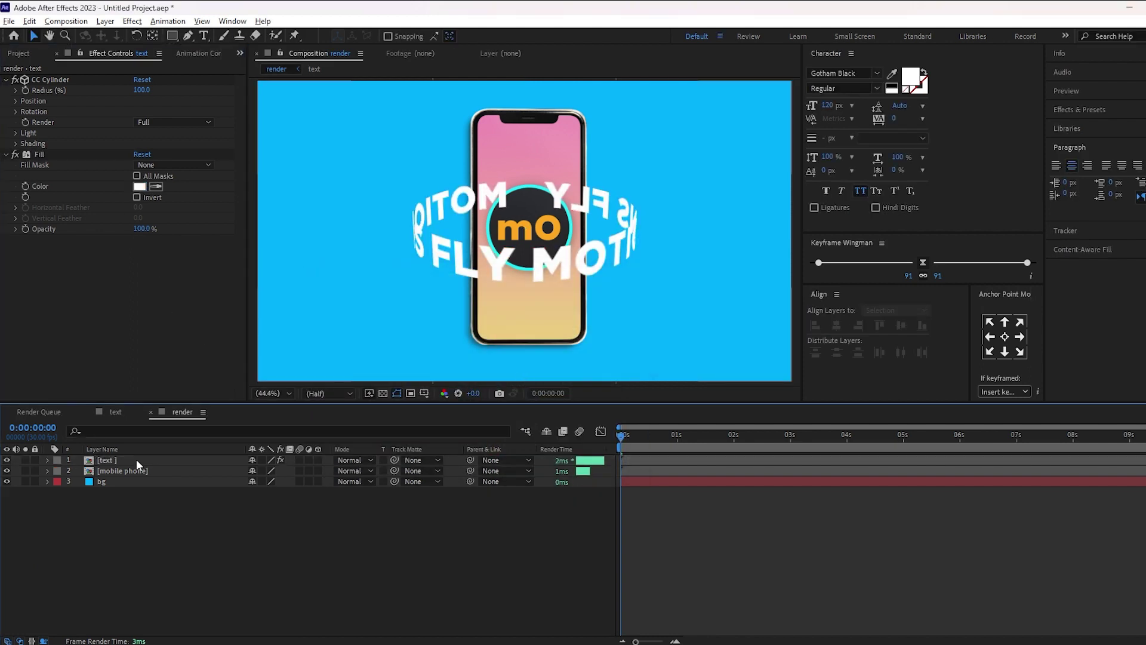
Rotate the mobile phone layer in the render composition to 7°.
click(147, 471)
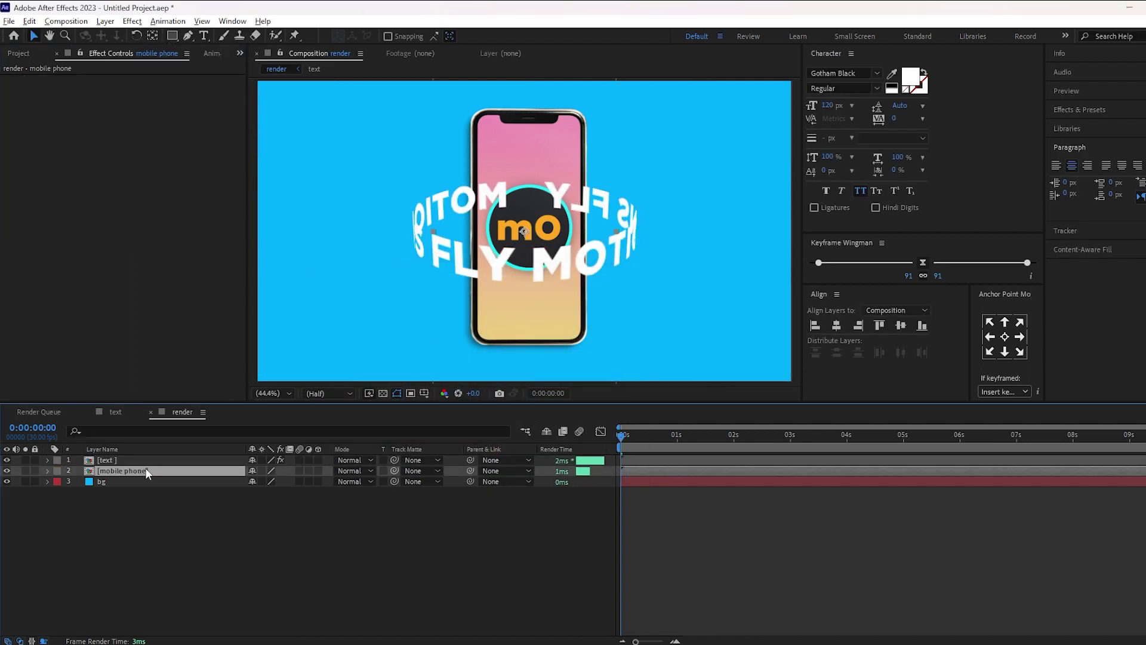
key(r)
drag(268, 484, 261, 483)
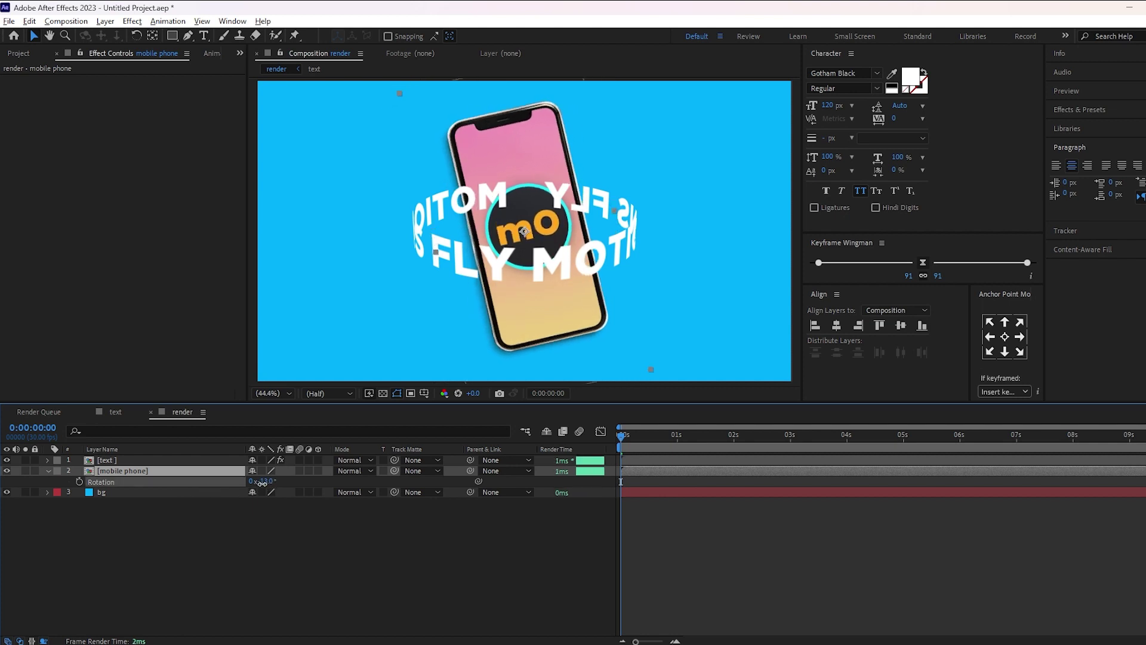
click(263, 482)
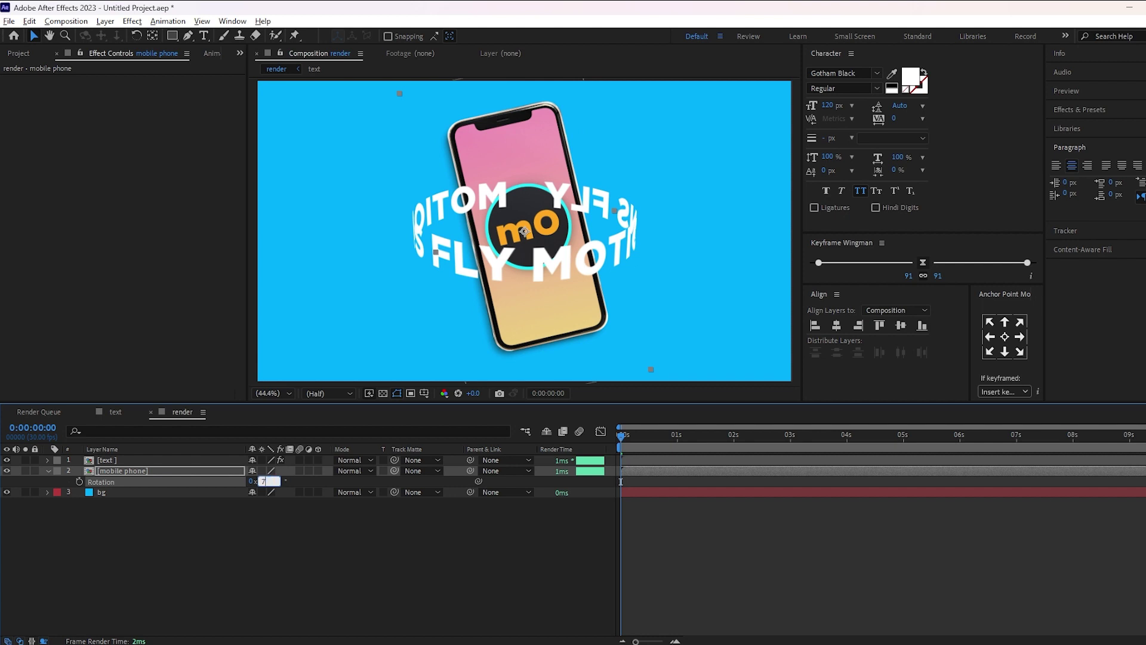
text(7)
key(Return)
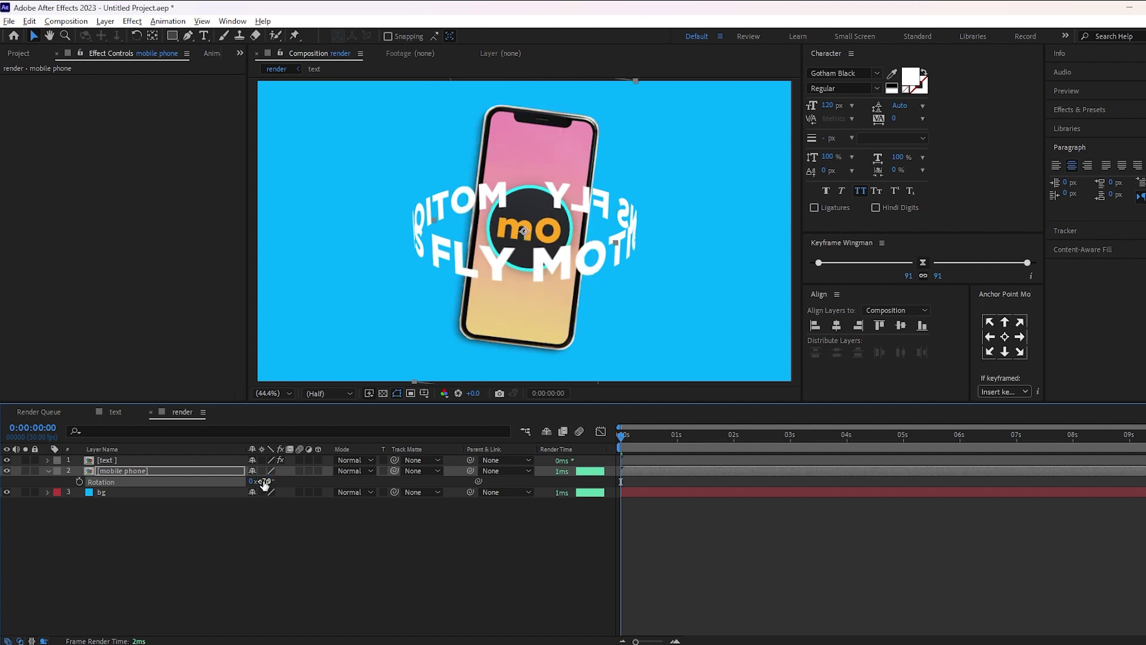
click(266, 522)
Set the CC Cylinder Rotation Z of the text layer to 7° to match the phone's tilt.
click(111, 460)
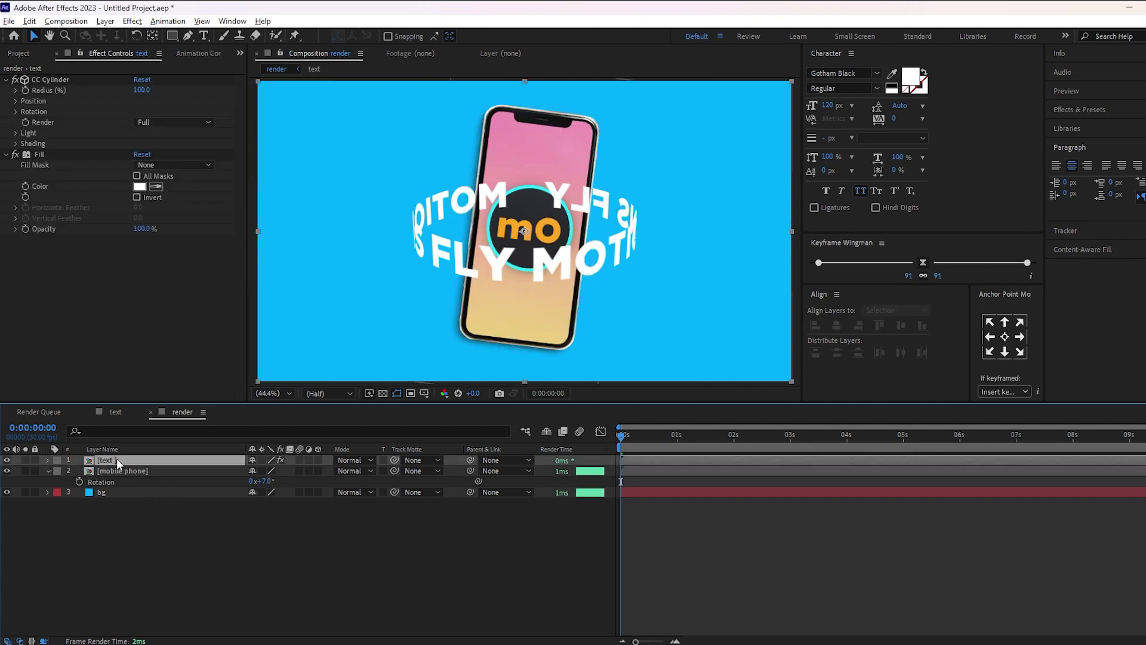
click(6, 155)
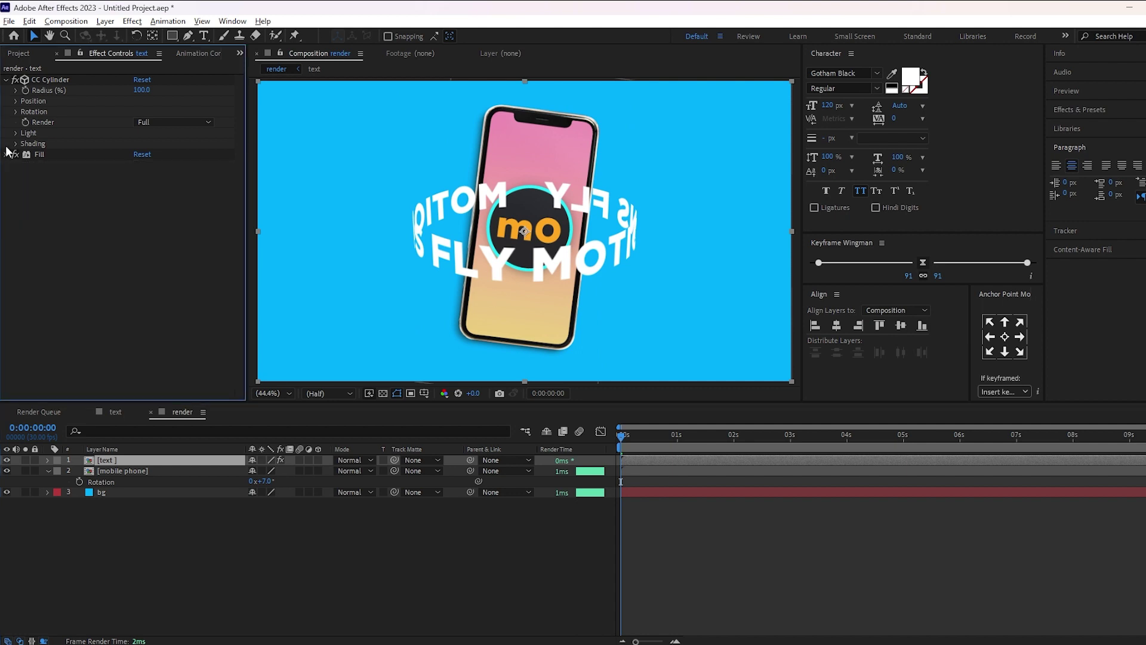
click(17, 112)
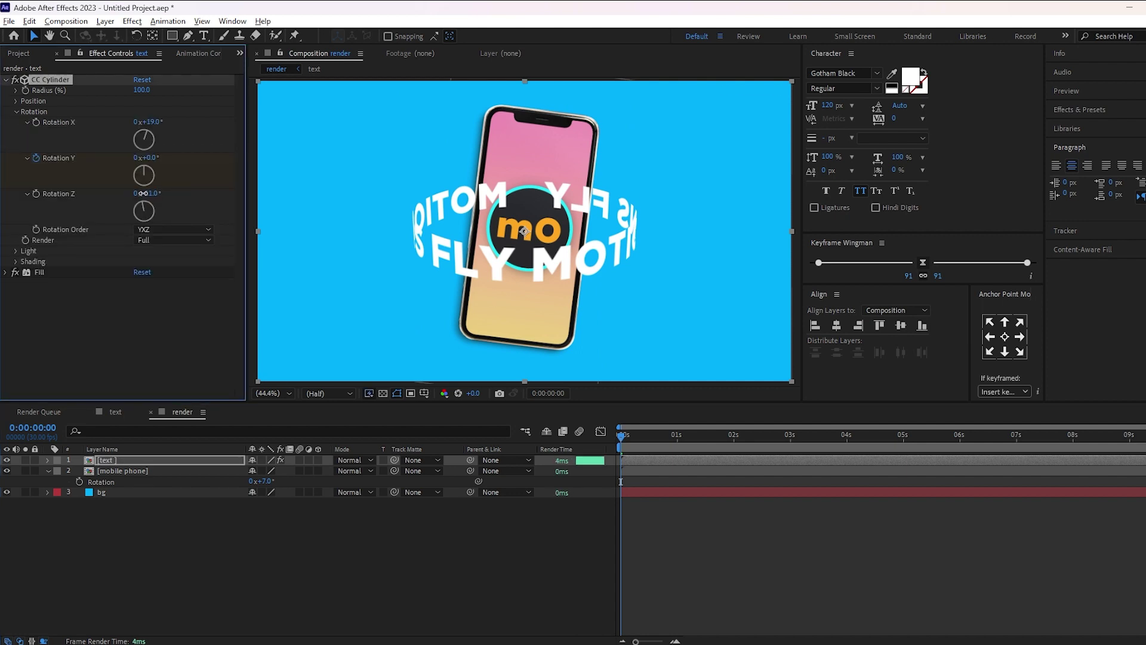
drag(143, 193, 153, 193)
click(155, 193)
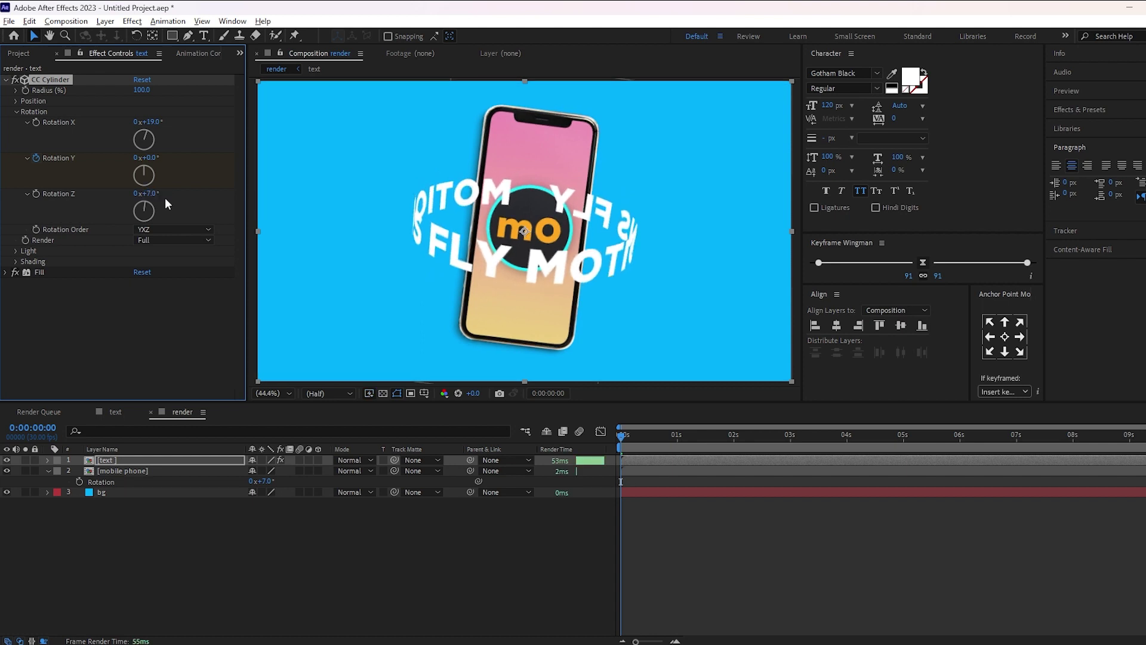
click(100, 505)
Try to draw a four-point Pen mask on the text layer across the phone's width around the text ring.
click(116, 459)
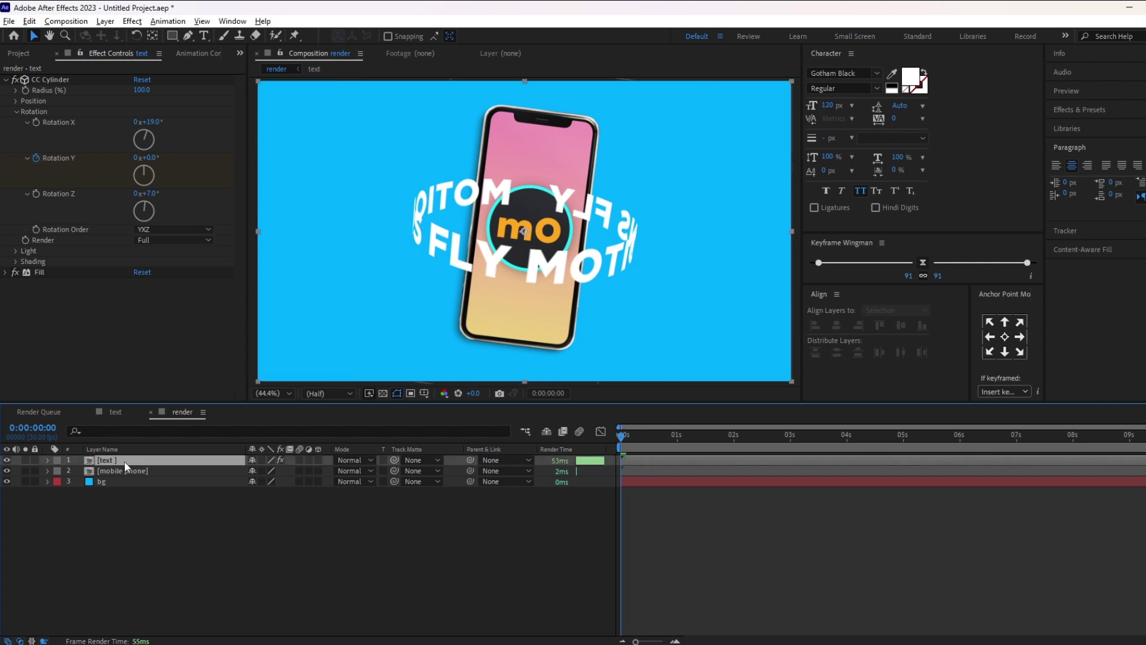
click(189, 38)
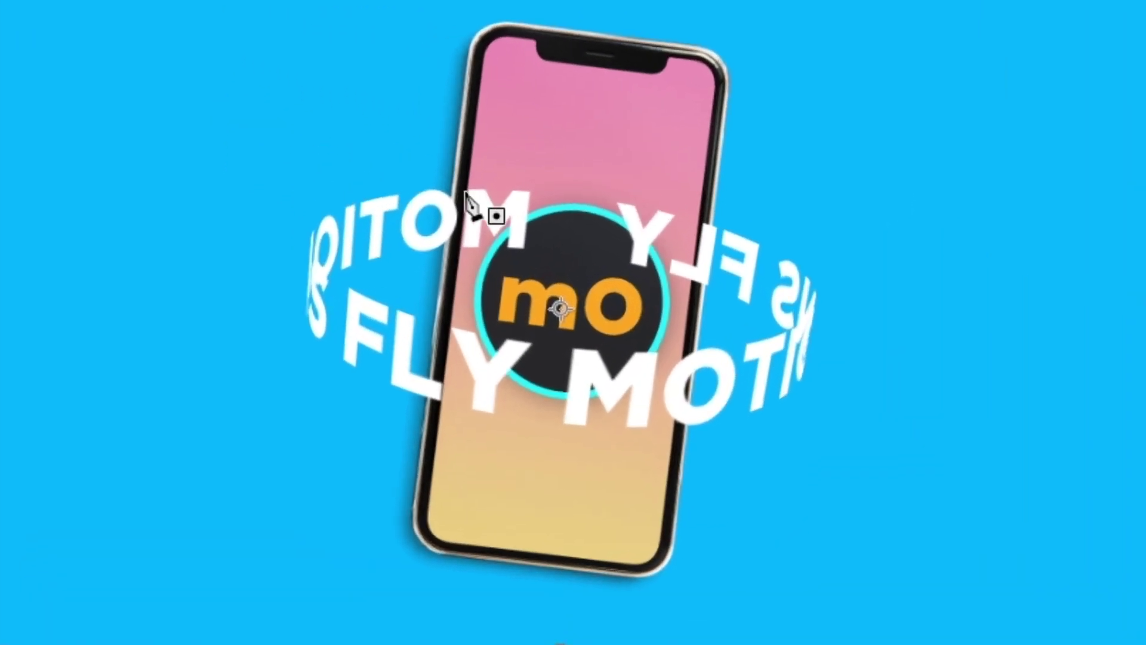
click(425, 411)
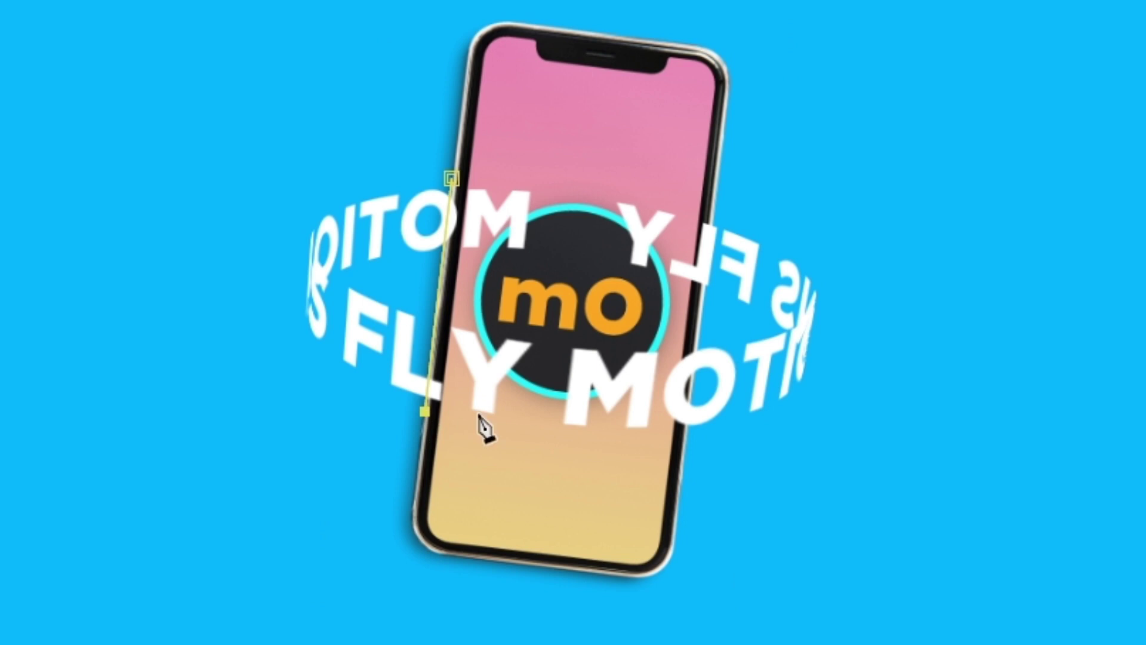
click(680, 452)
click(713, 208)
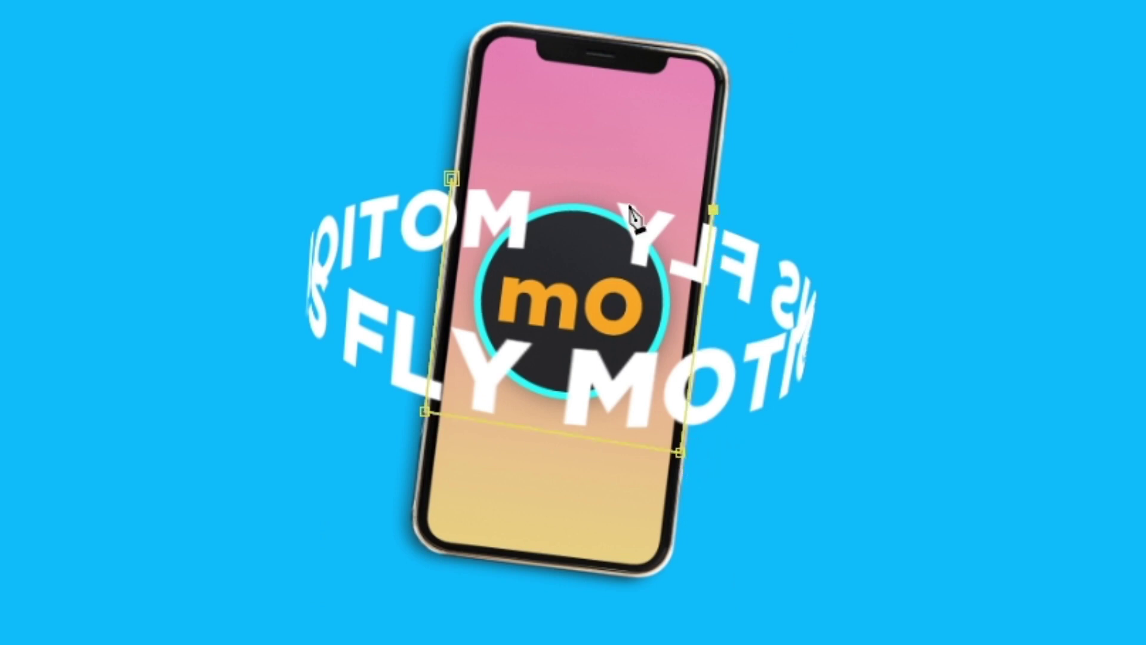
click(452, 177)
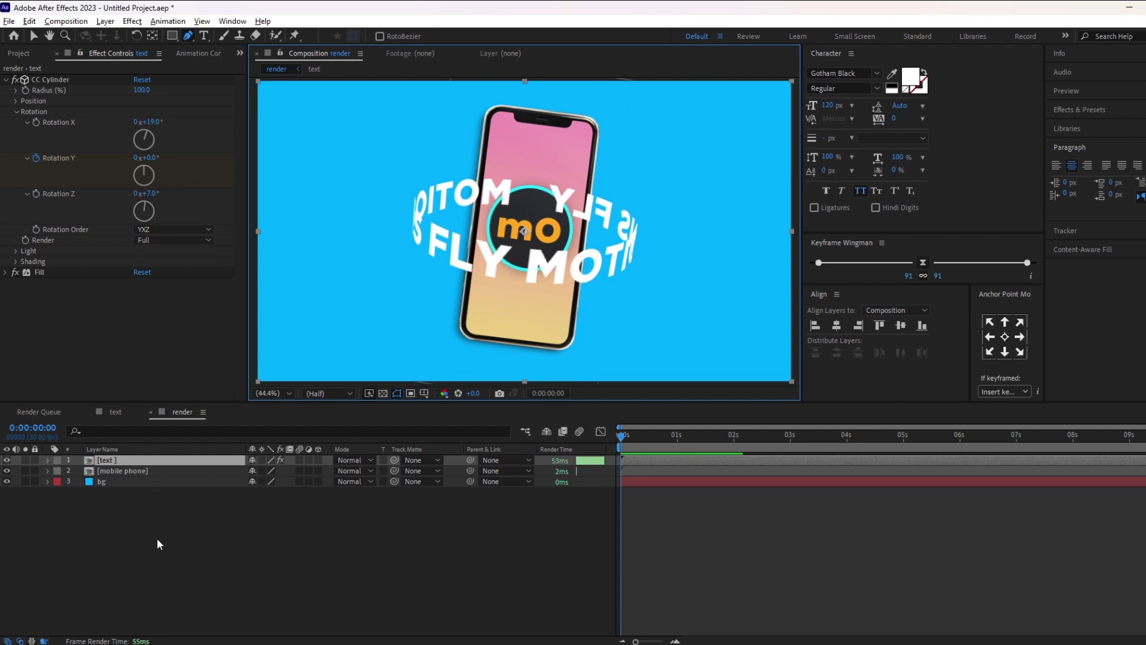
Pre-compose the text layer as "text marks", moving all attributes into the new composition.
click(156, 539)
right_click(142, 461)
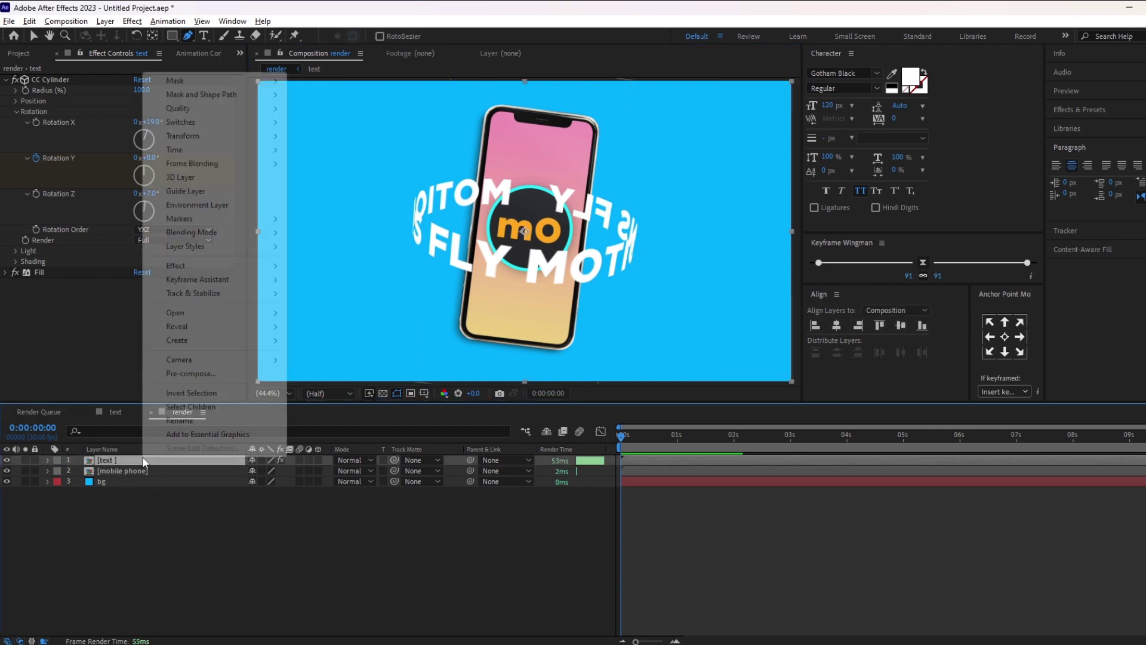
click(203, 375)
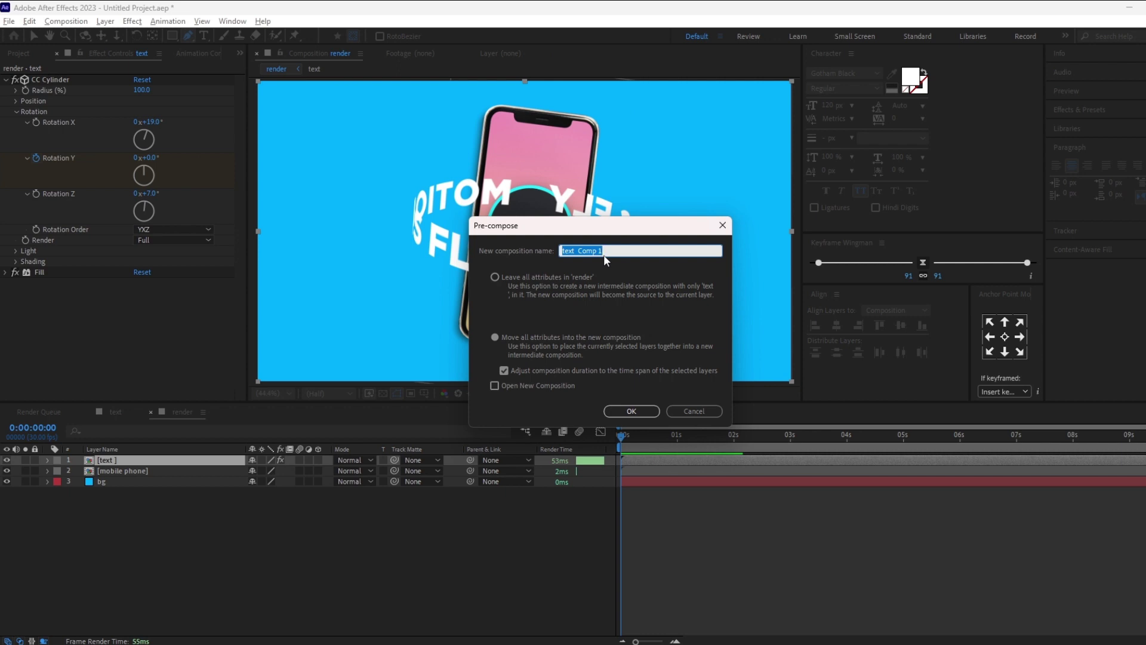
text(text marks)
click(637, 412)
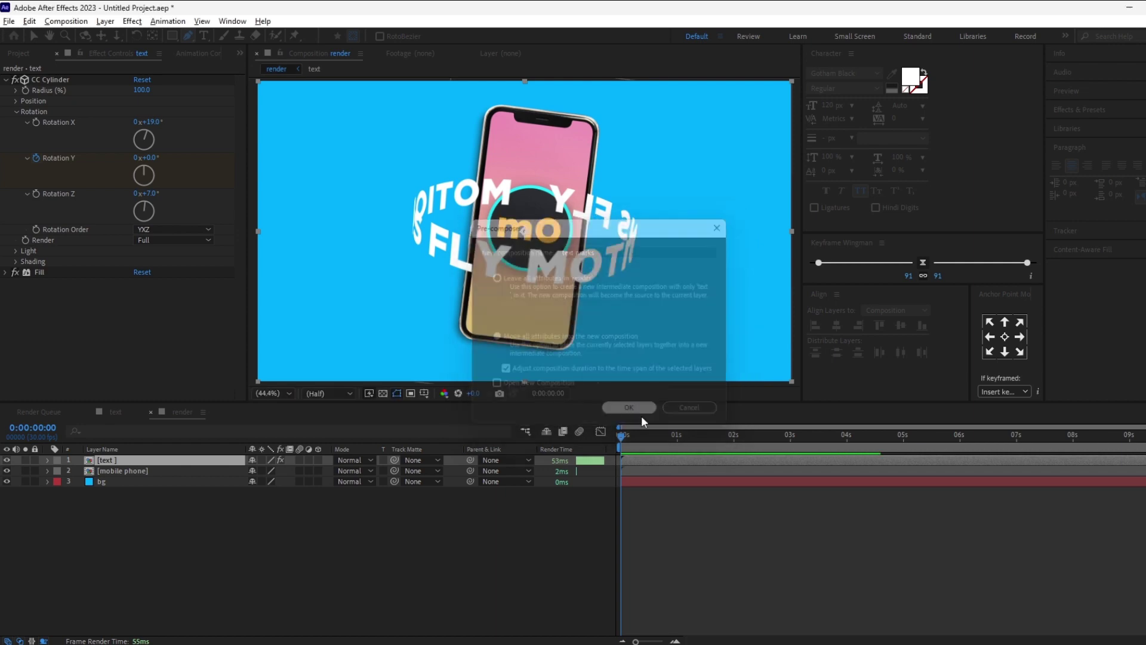
Draw a four-point Pen mask on the text marks layer around the rear text crossing the phone and invert the mask.
click(134, 461)
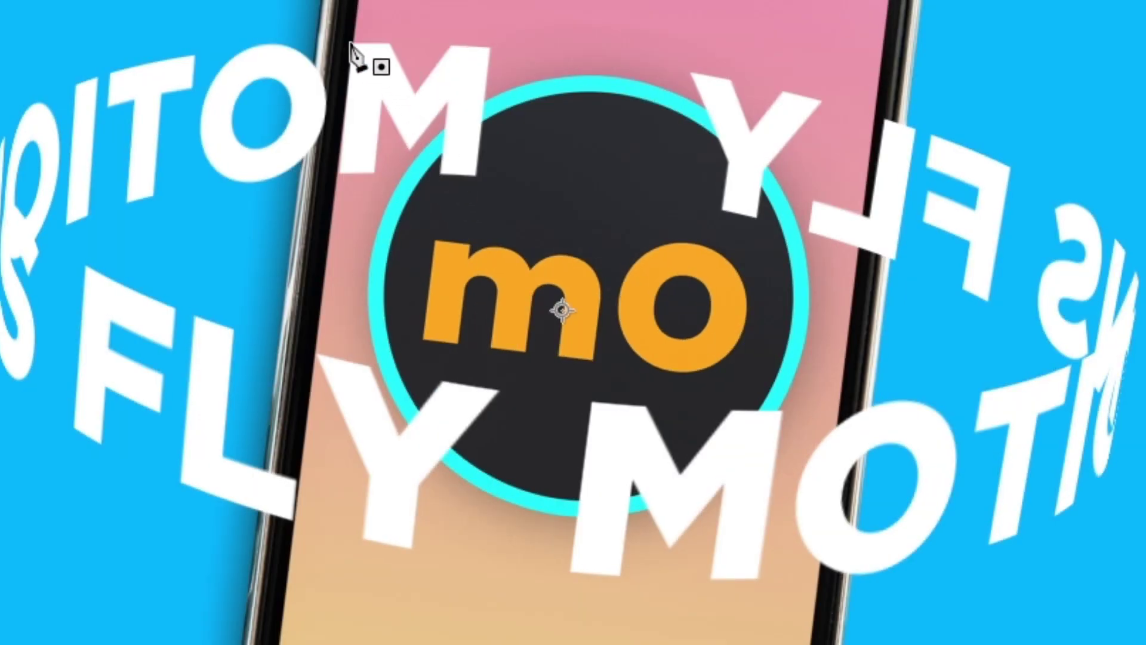
click(317, 37)
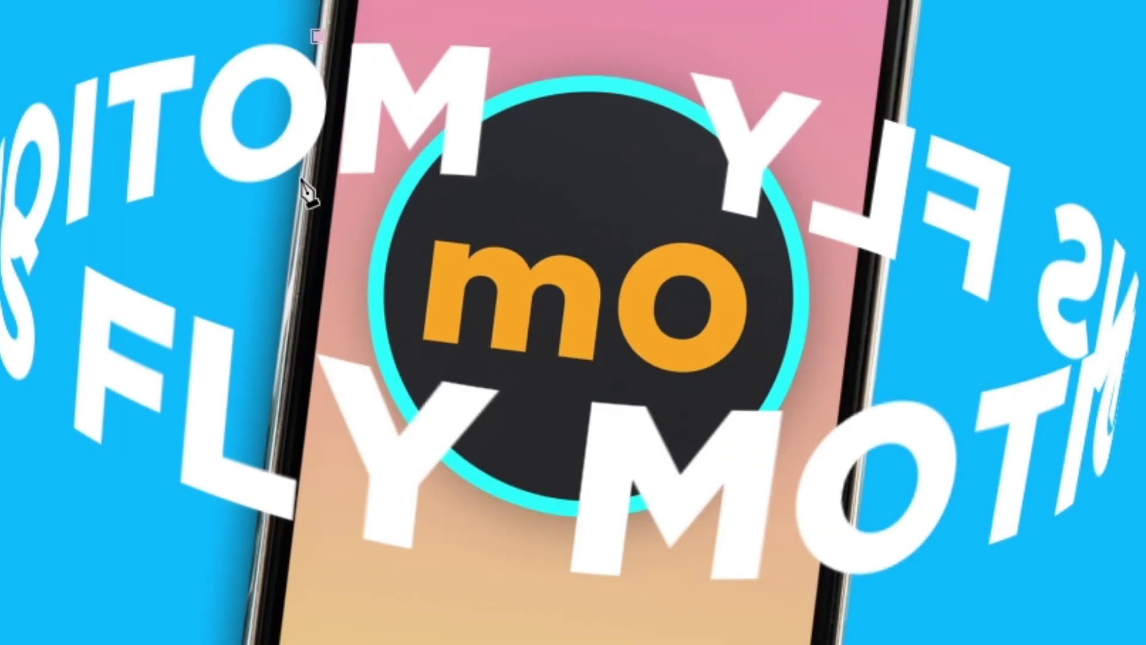
click(299, 205)
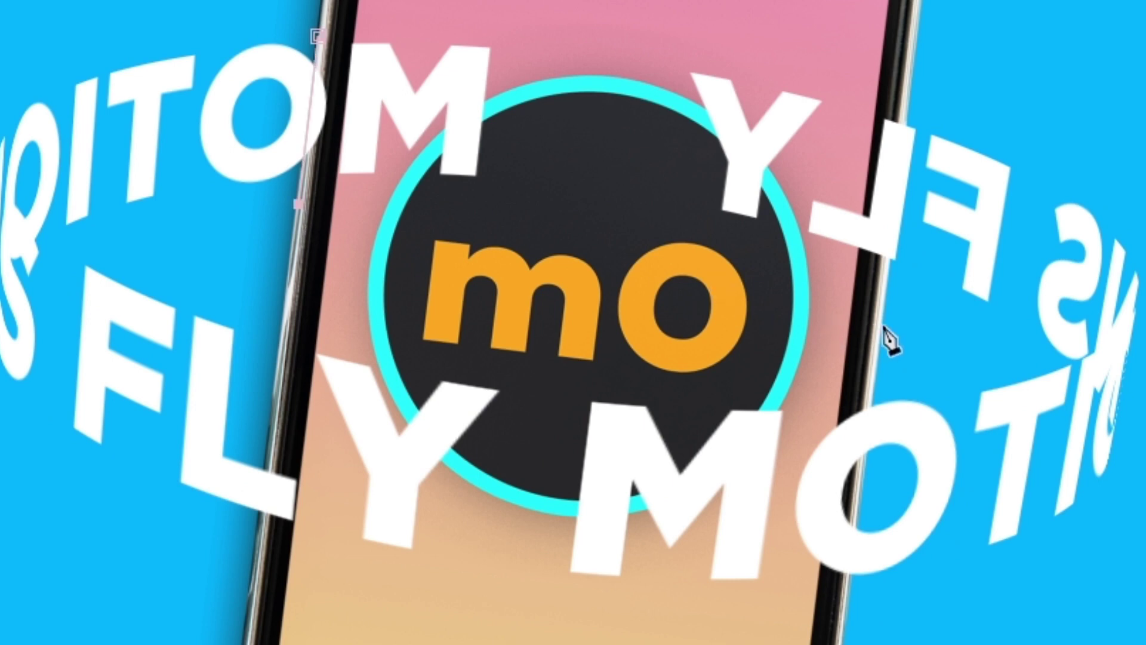
click(908, 61)
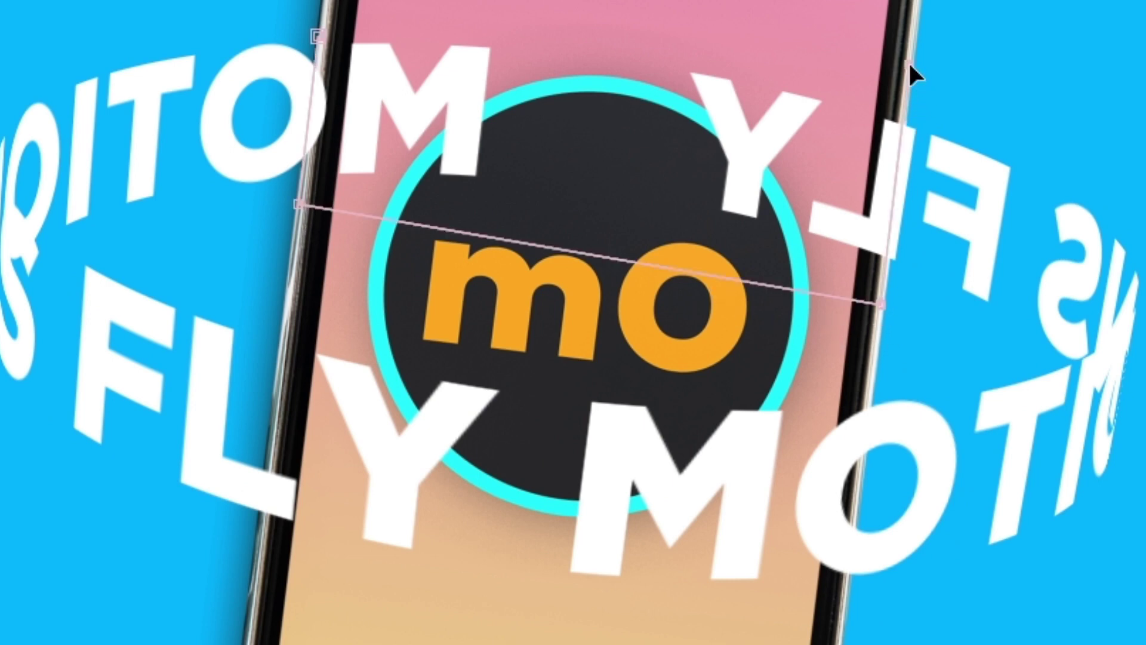
click(317, 37)
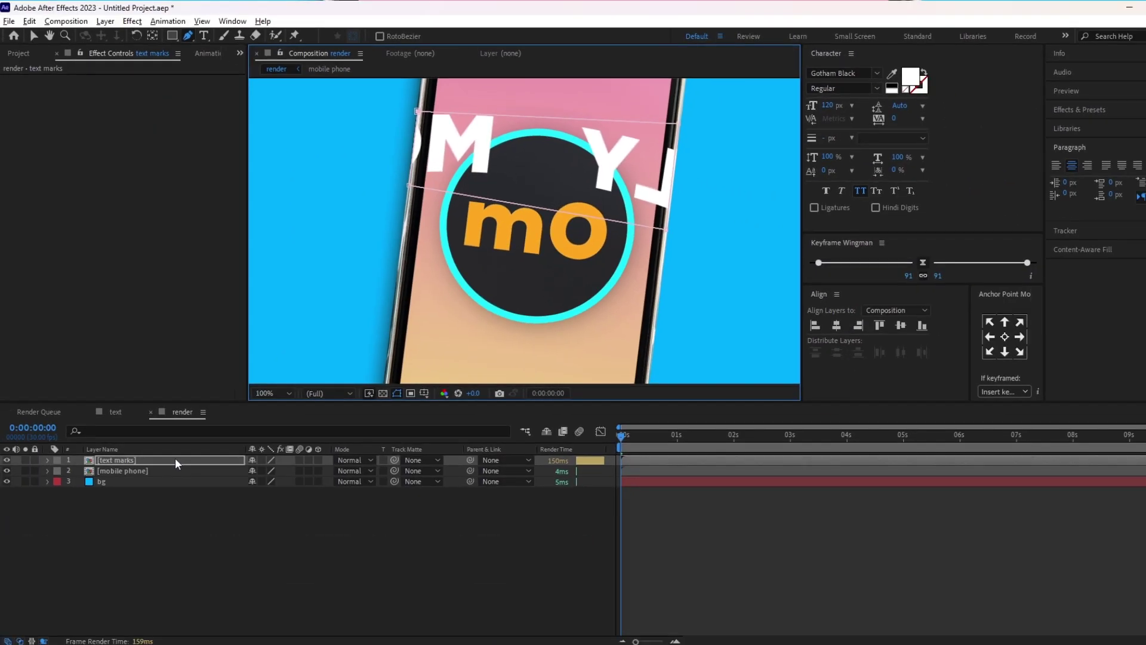
key(m)
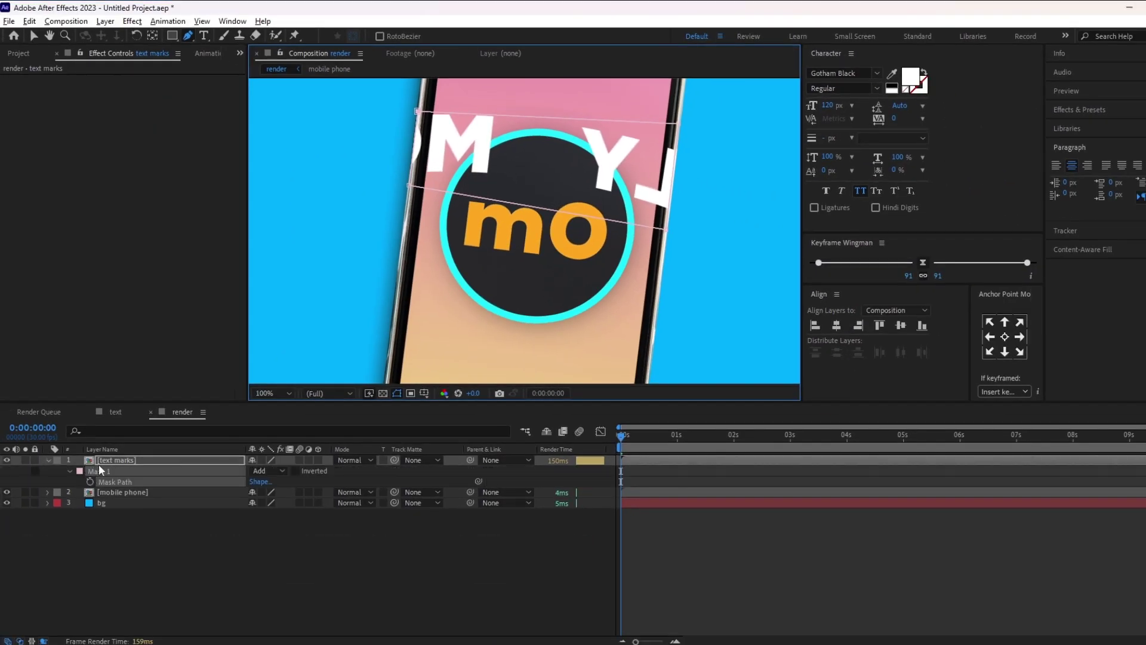
click(295, 471)
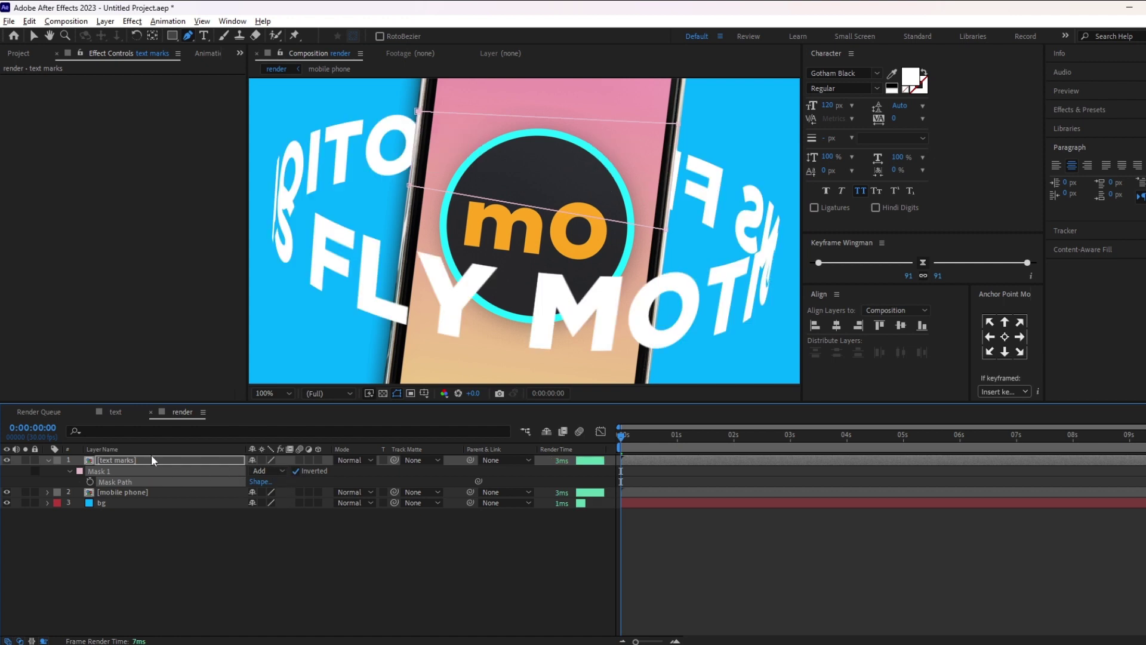
Try feathering the text marks mask, including a feather of 10 pixels, and collapse the layer's properties.
key(f)
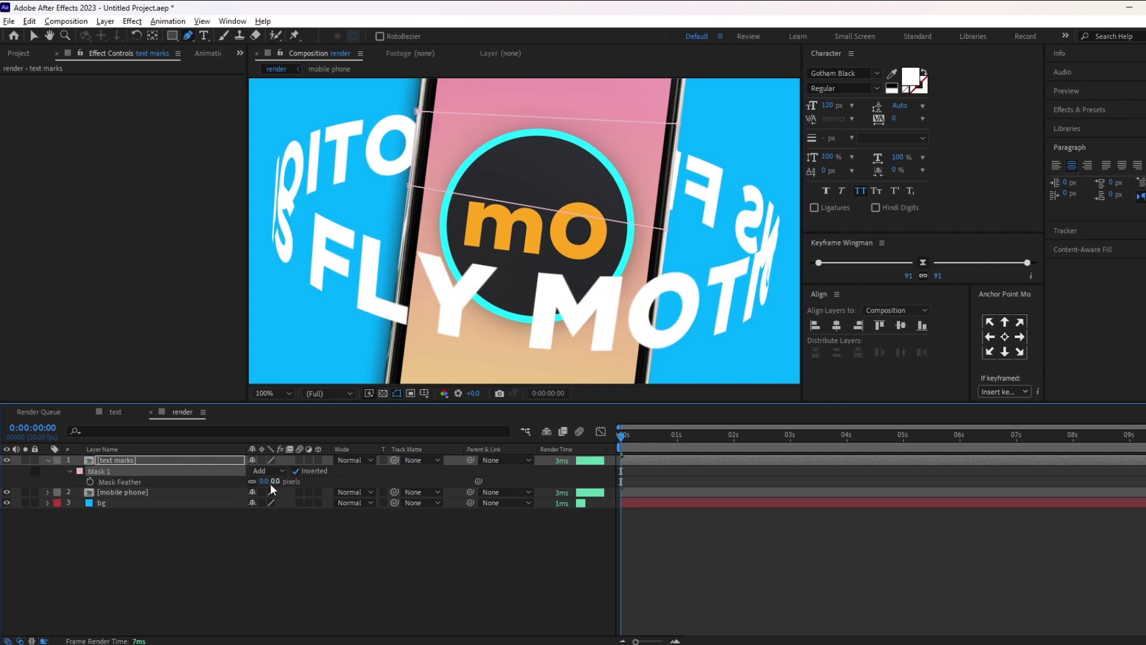
drag(264, 485, 287, 489)
click(265, 481)
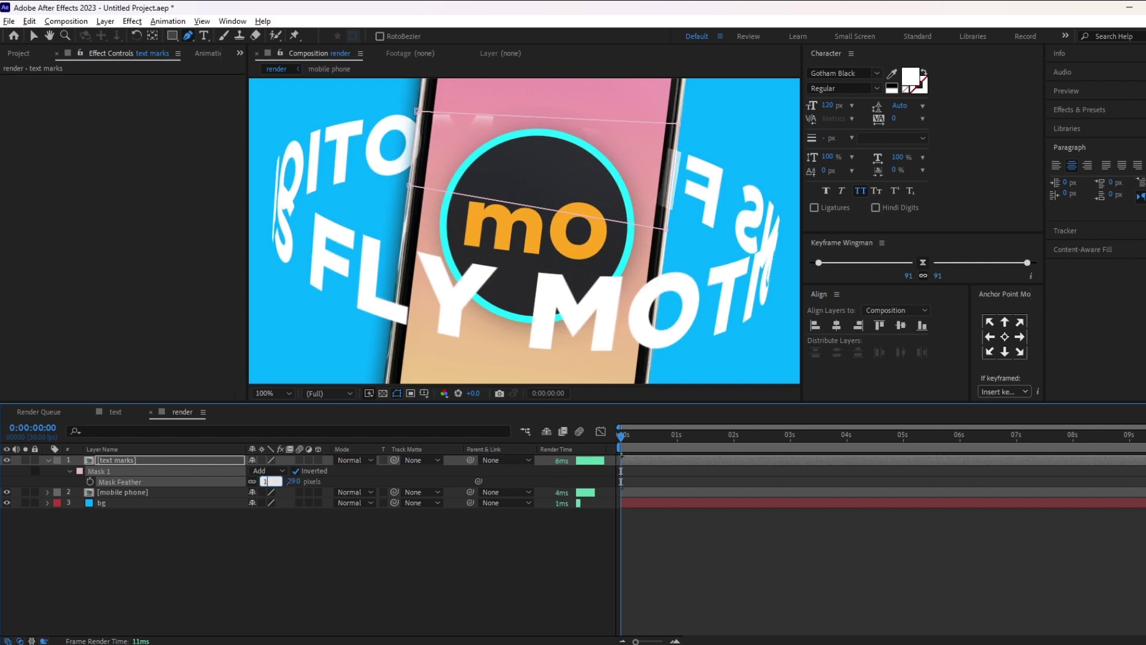
text(10)
key(Return)
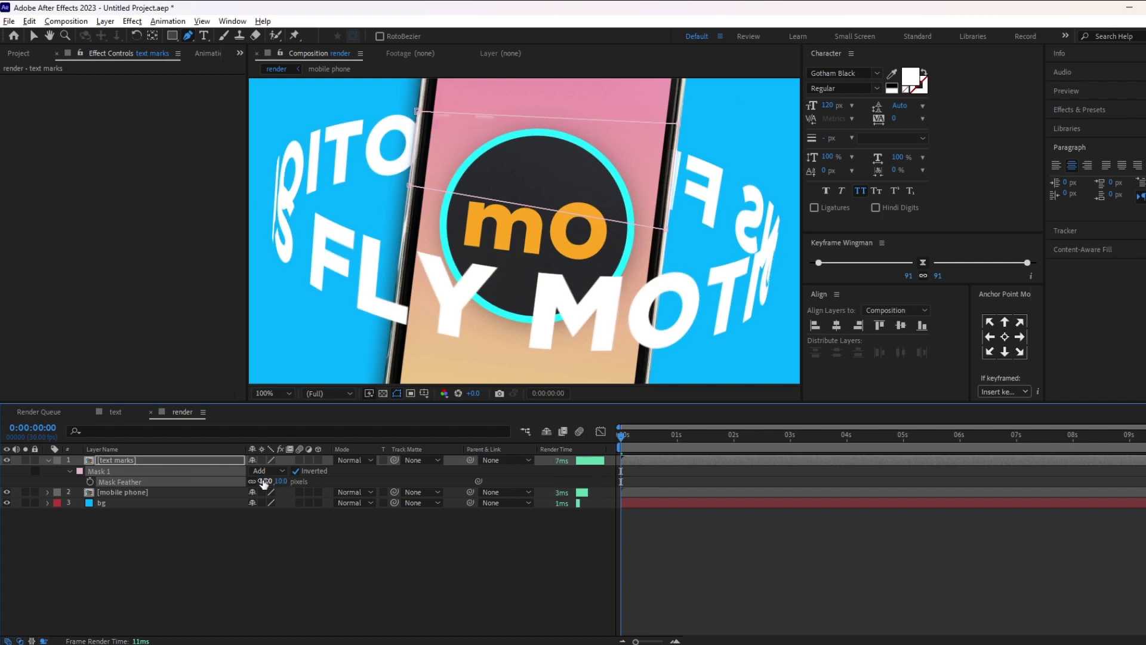
drag(270, 483, 261, 483)
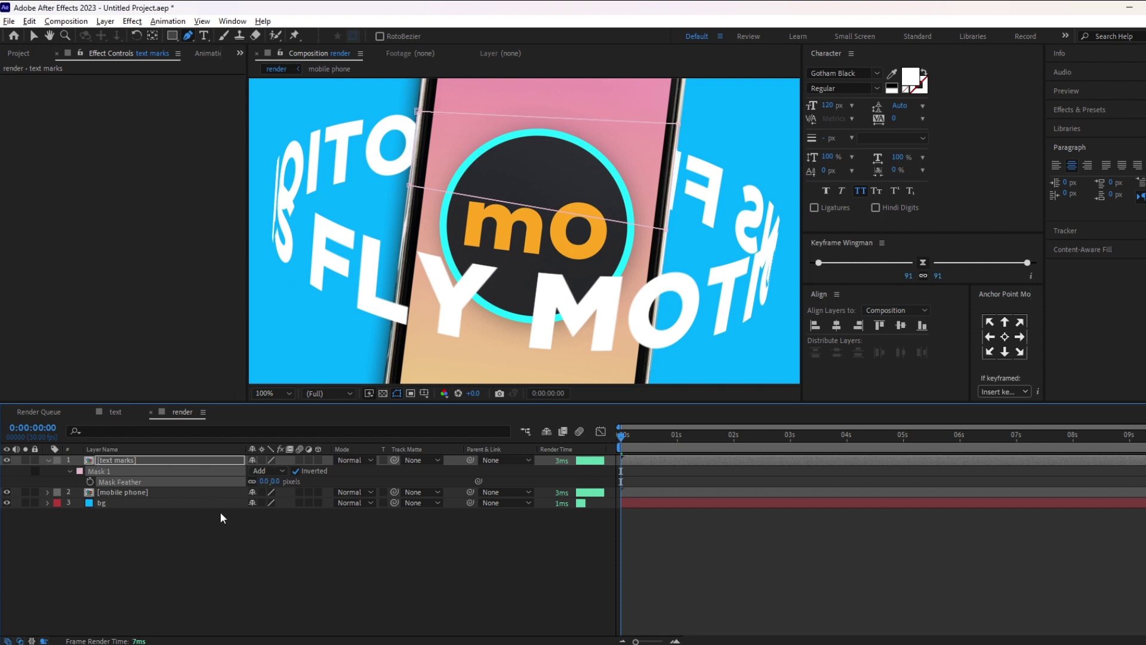
click(267, 483)
click(48, 460)
click(131, 531)
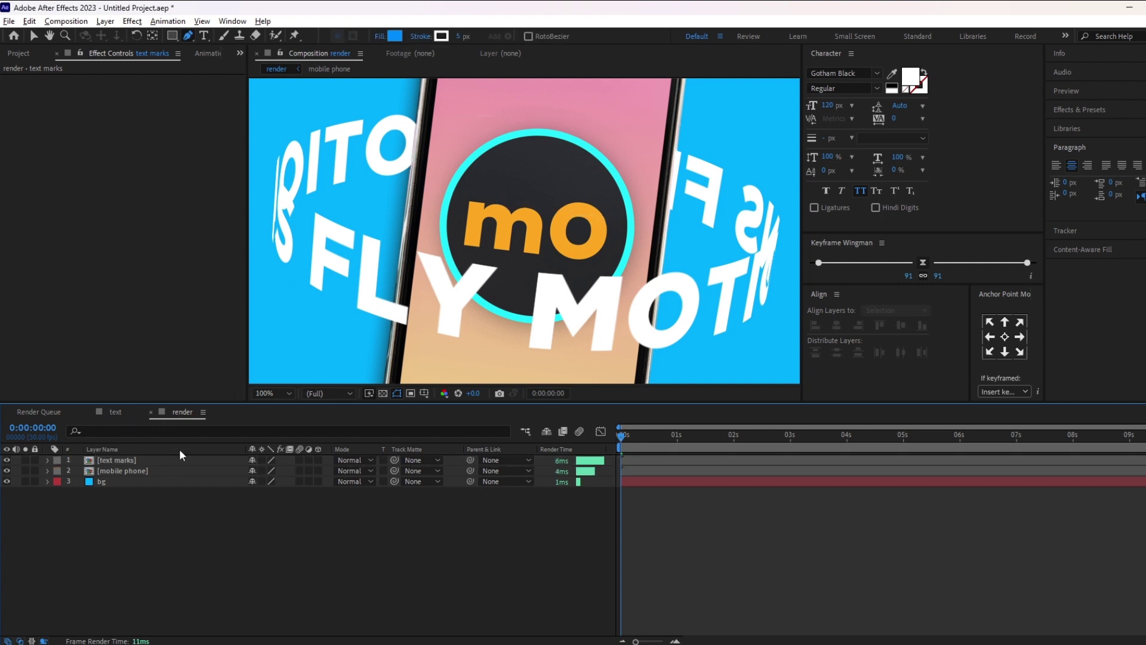
Preview the full render composition and go to 0:00:01:27 to examine the mask edges where the text passes behind the phone.
click(281, 393)
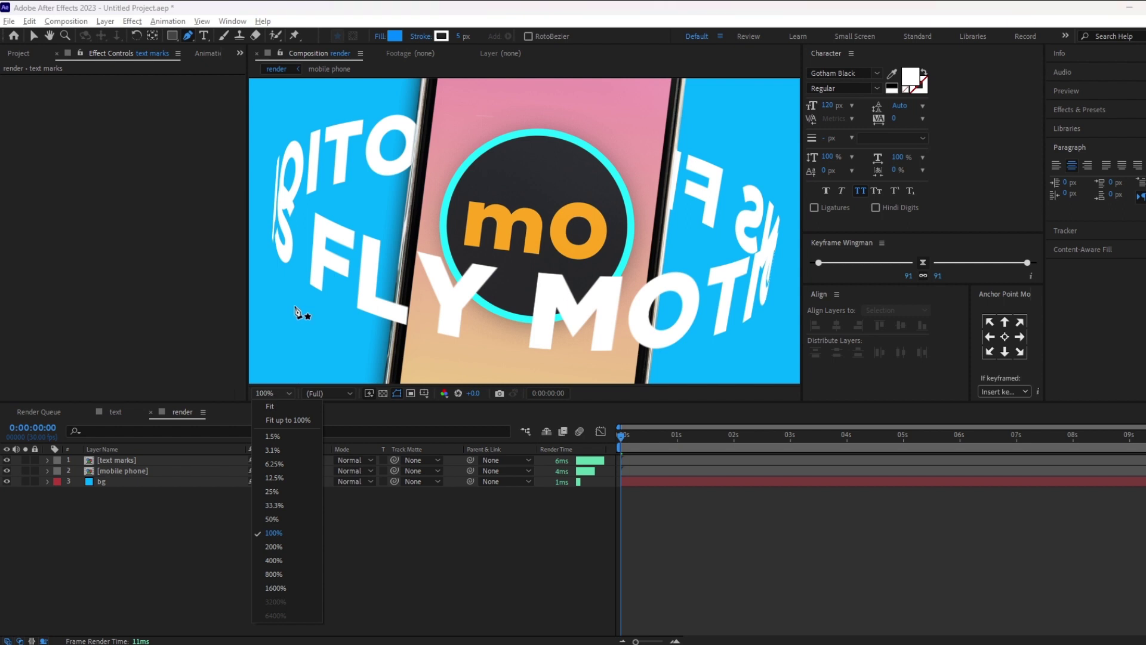
click(293, 421)
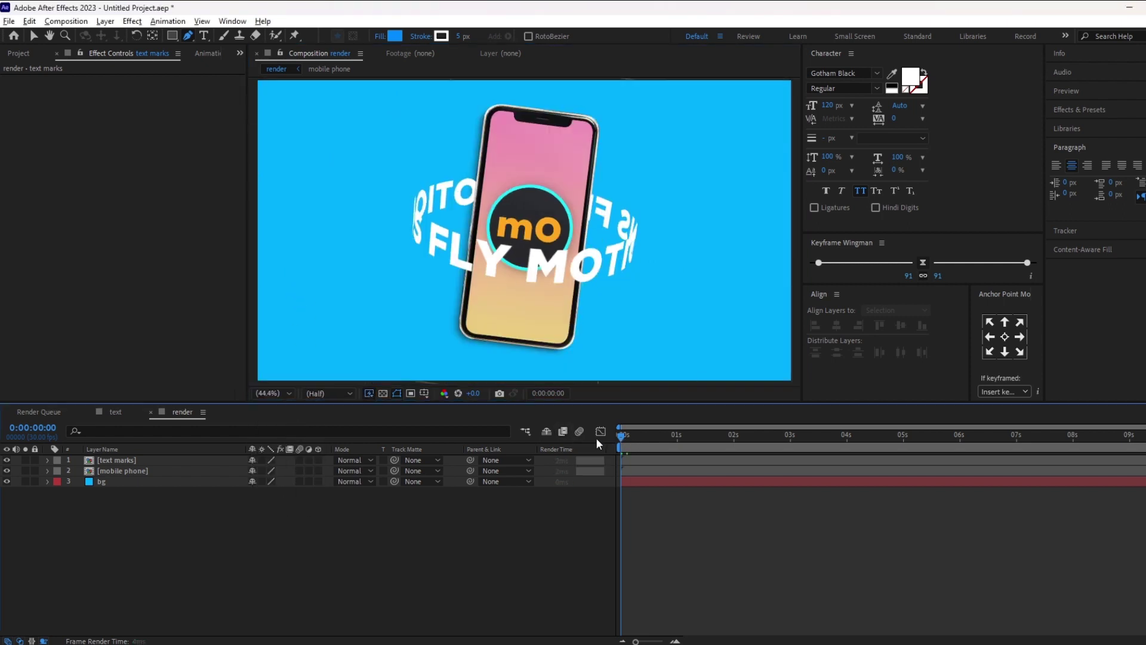
key(space)
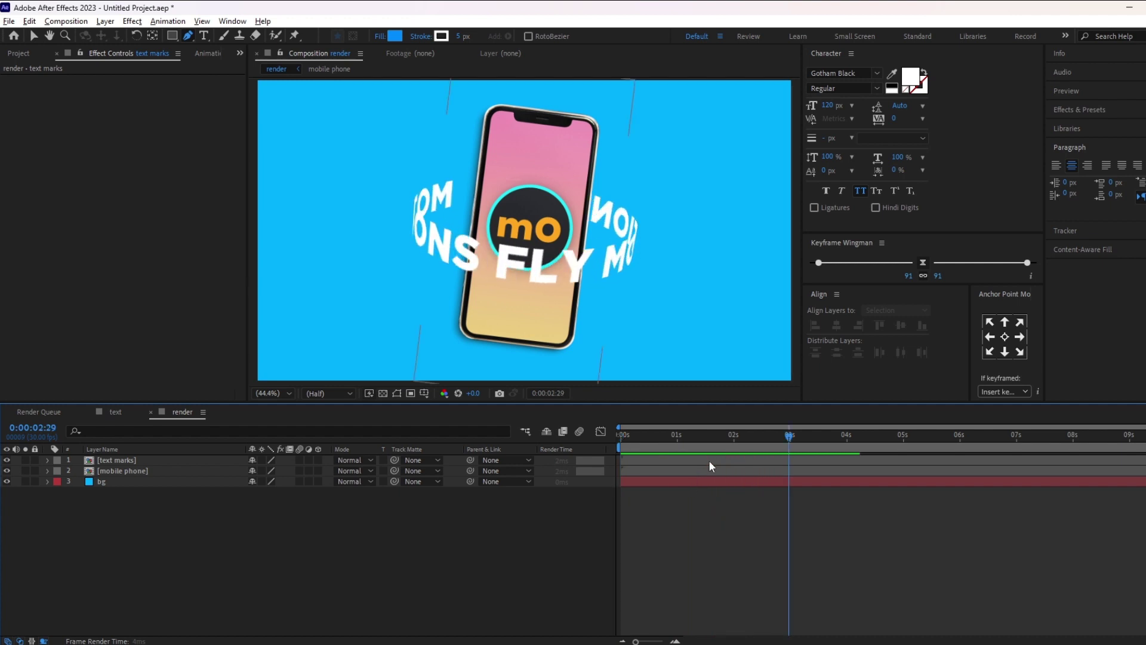
mouse_move(730, 436)
mouse_down()
mouse_move(744, 443)
mouse_move(728, 439)
mouse_up()
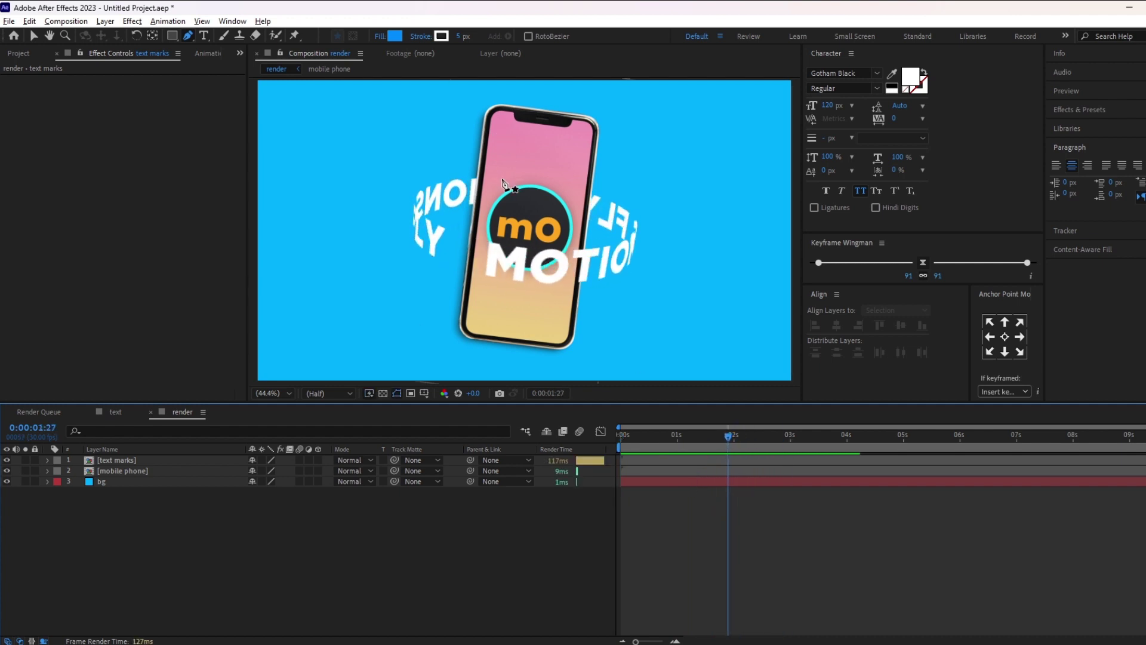
Set the mask feather of the text marks layer to 0 pixels and return to the first frame.
click(125, 461)
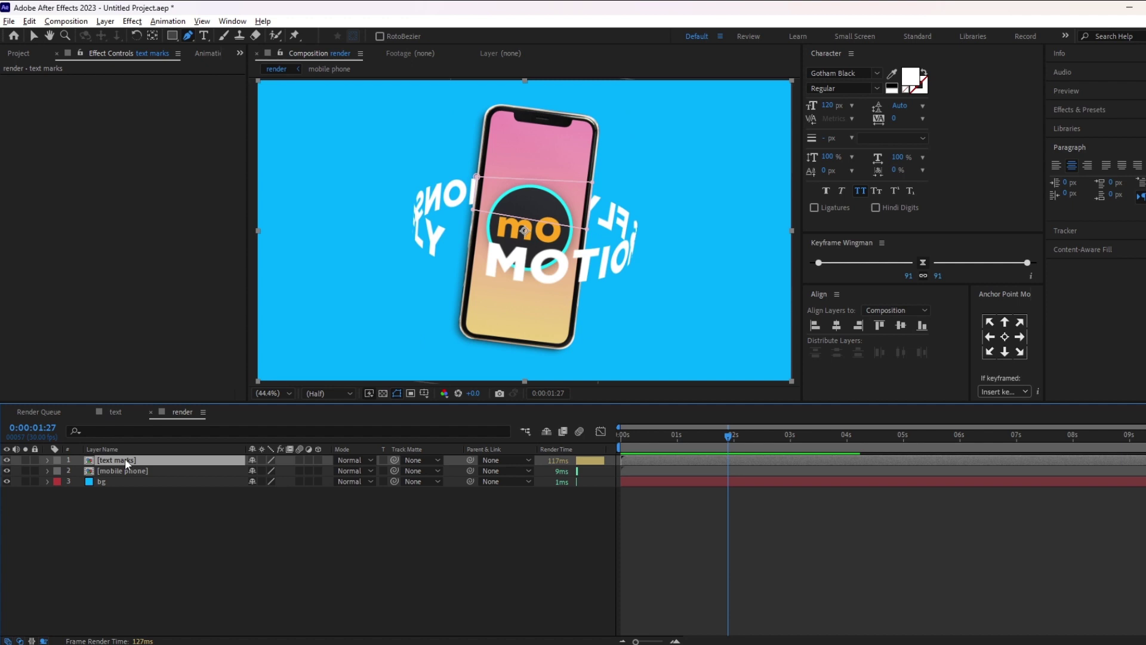
key(m)
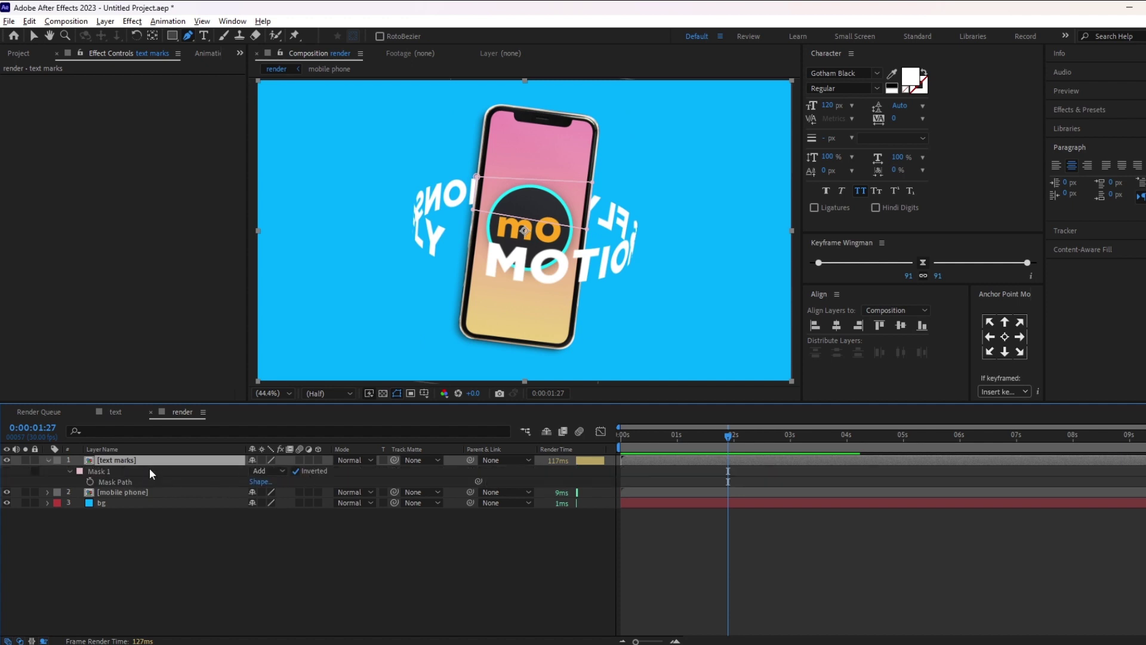
key(f)
drag(270, 481, 245, 531)
click(244, 532)
key(Home)
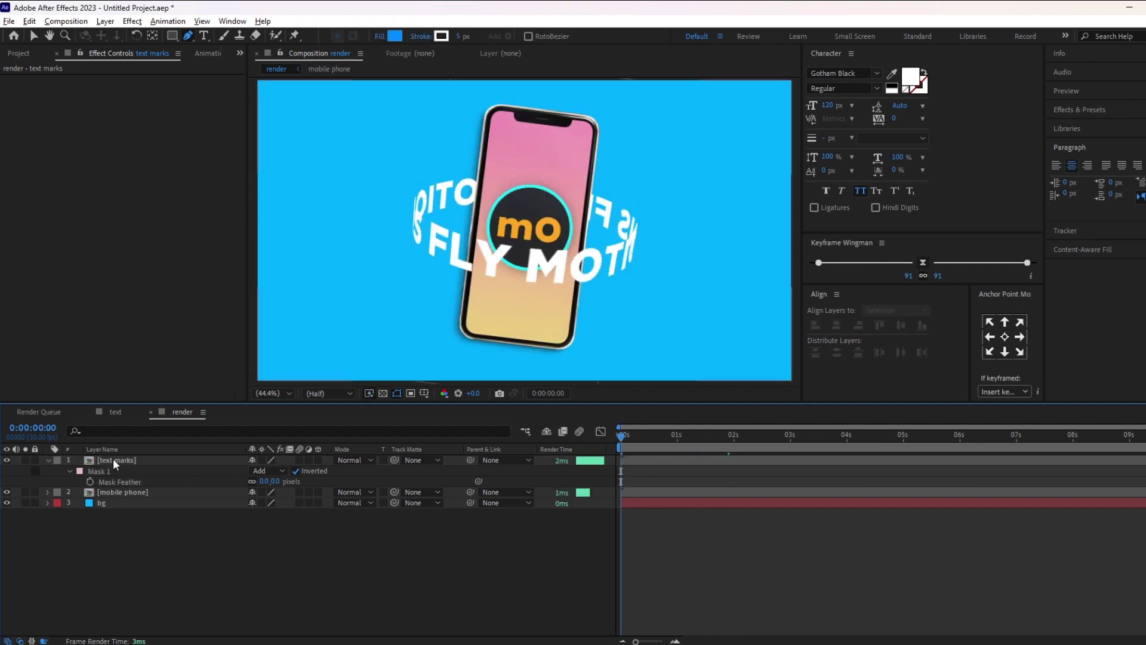
Collapse the text marks layer's properties and preview the masked text ring in the render composition.
click(129, 461)
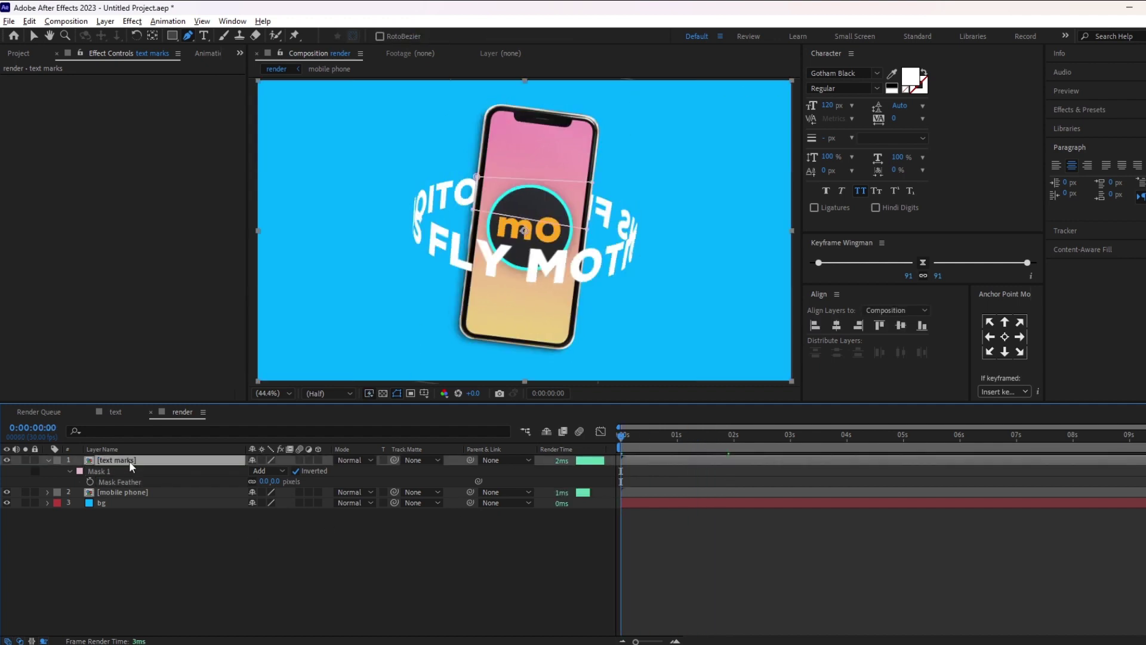
click(152, 532)
key(space)
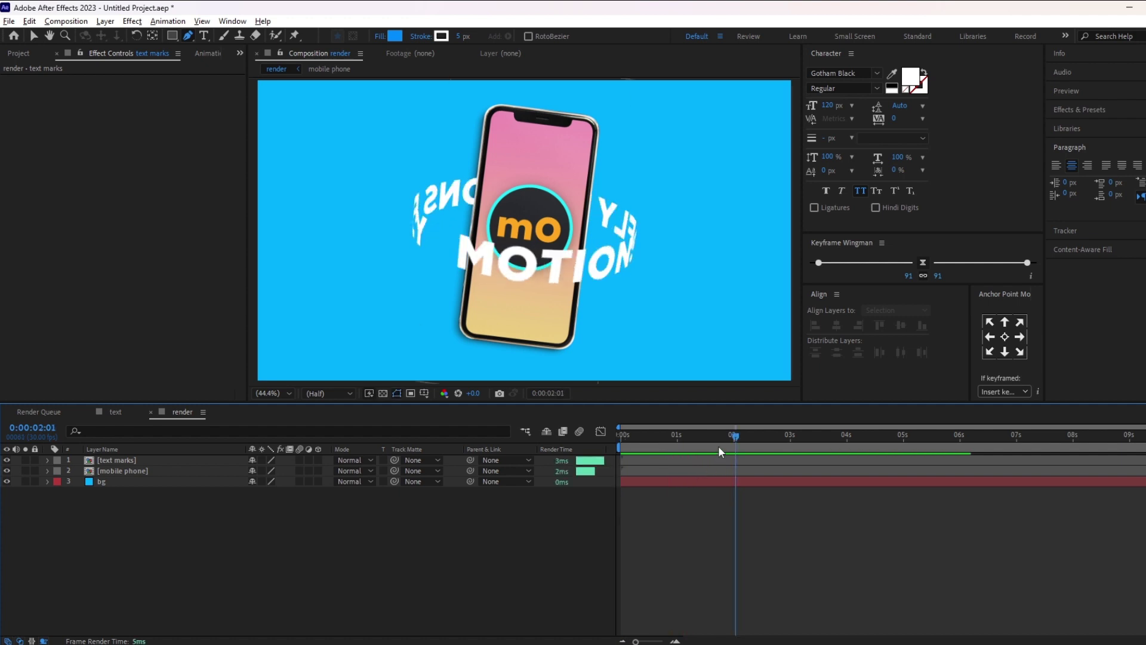
key(space)
In the text composition, replace the text layer's wording with "motion graphic motion graphic".
click(109, 412)
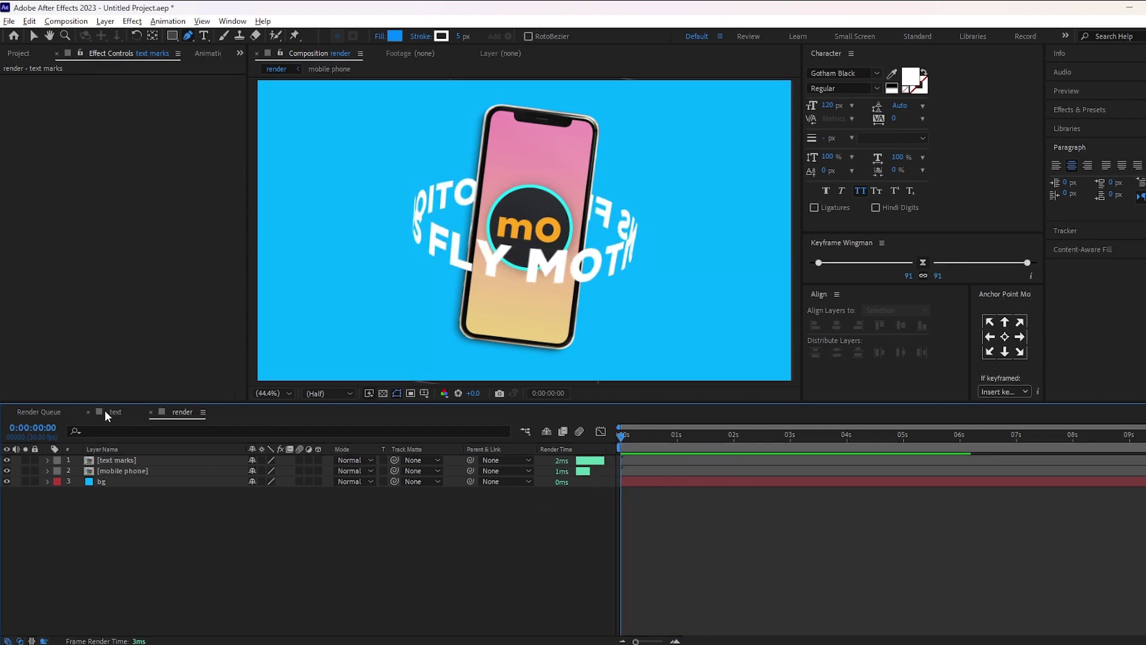
click(152, 461)
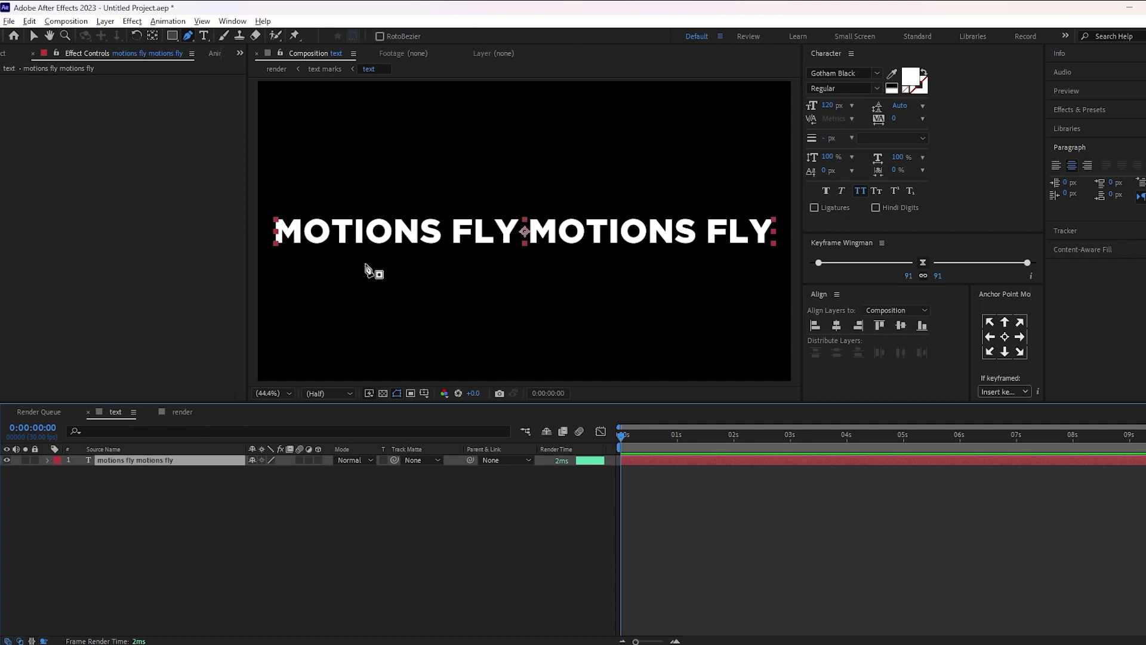
click(363, 236)
key(ctrl+z)
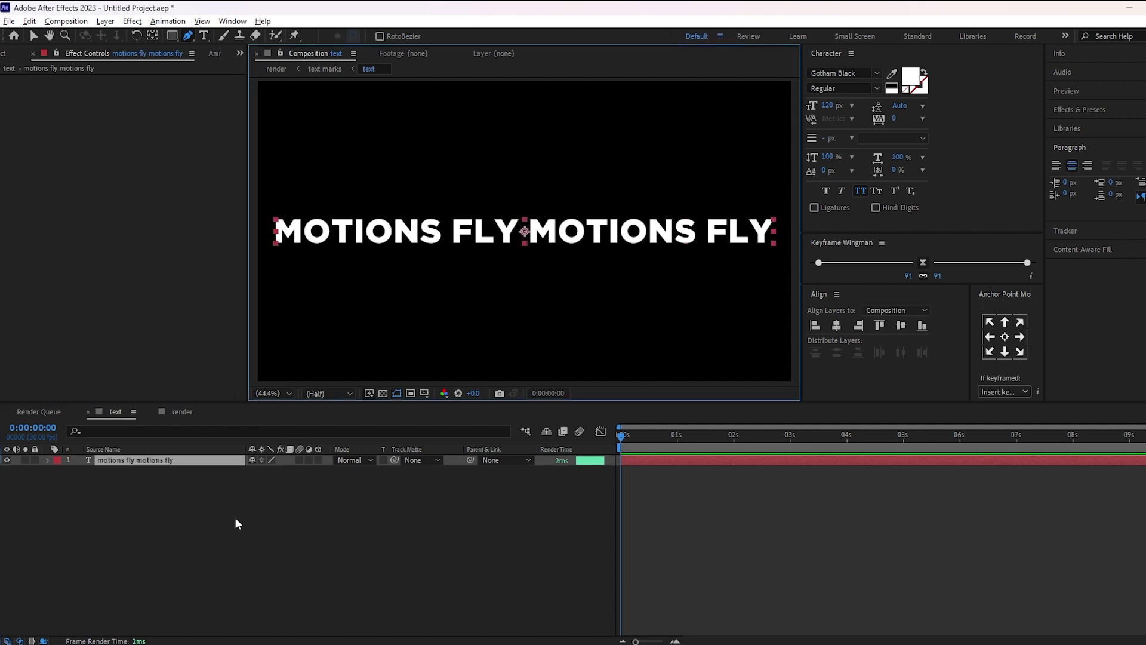
click(35, 37)
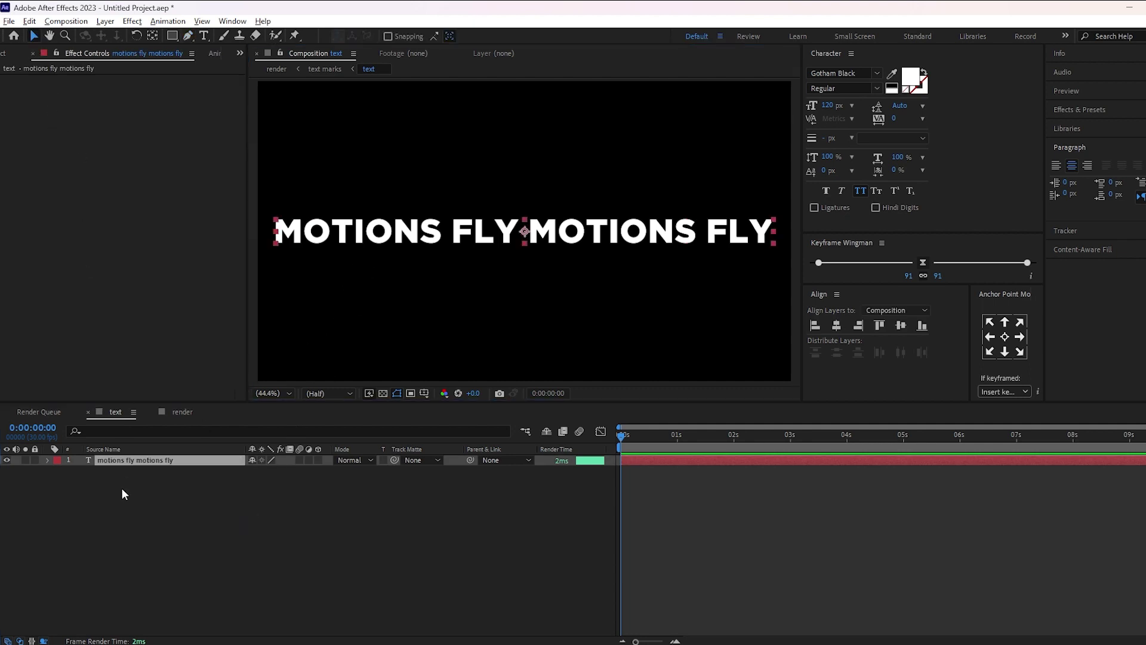
double_click(351, 231)
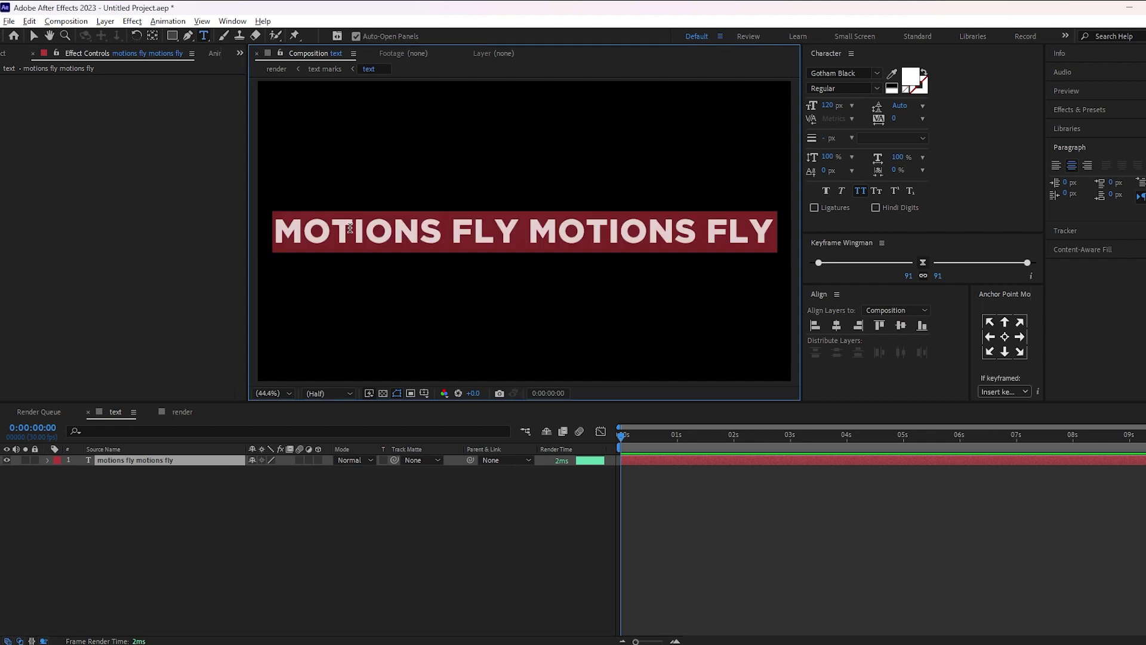
text(motio)
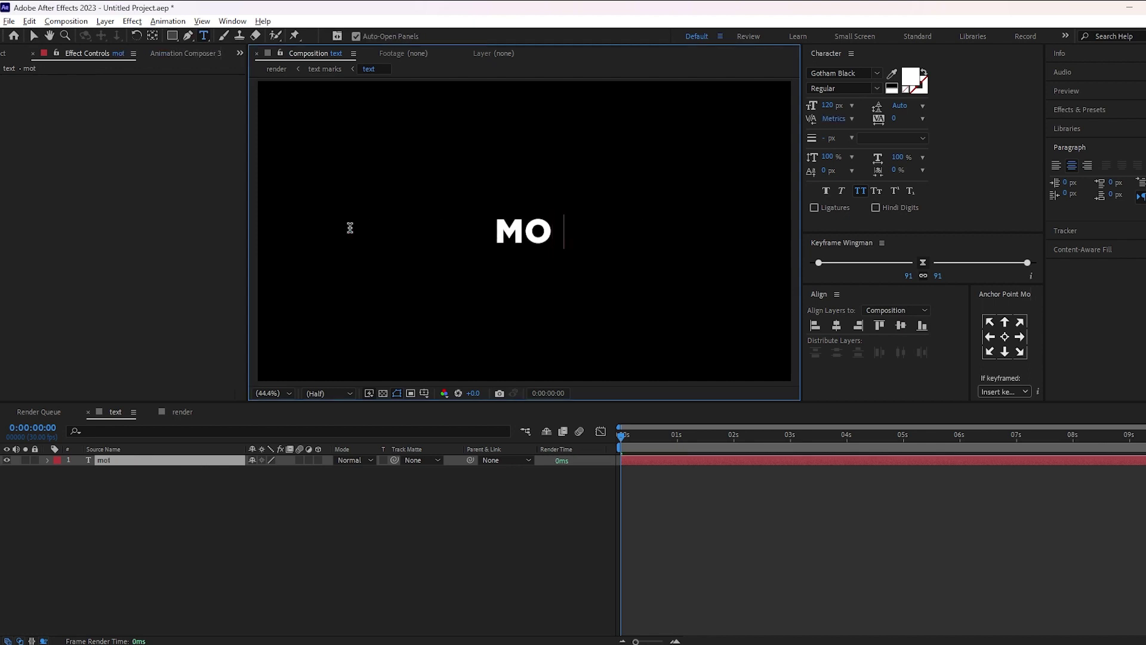
text(n )
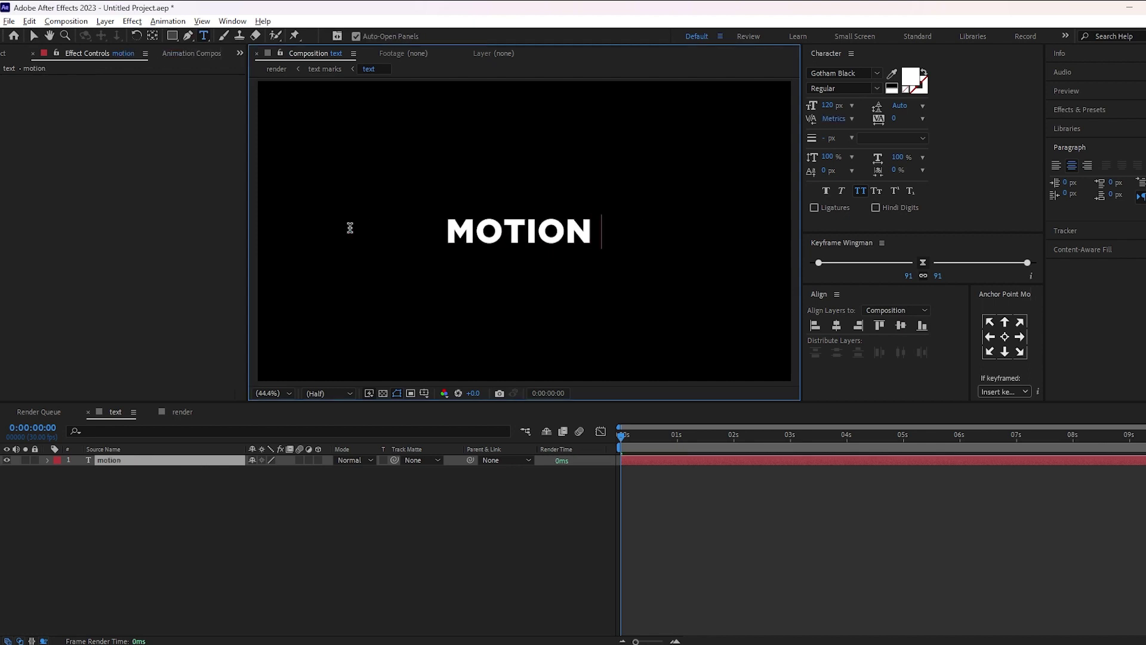
text(gra)
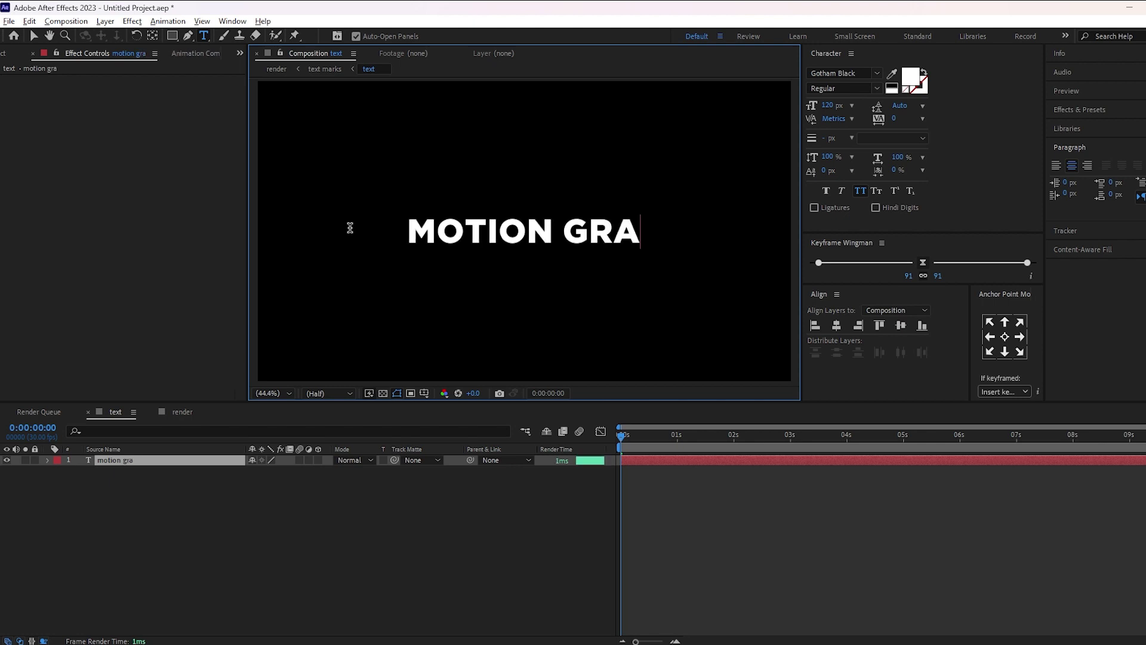
text(phic )
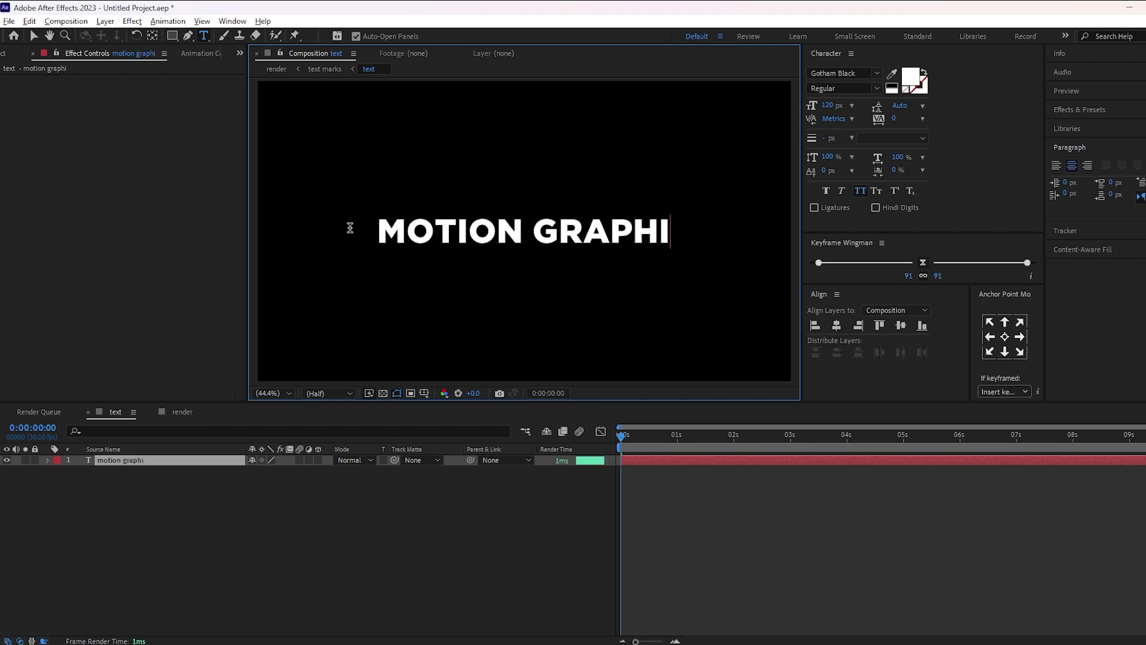
text(motion)
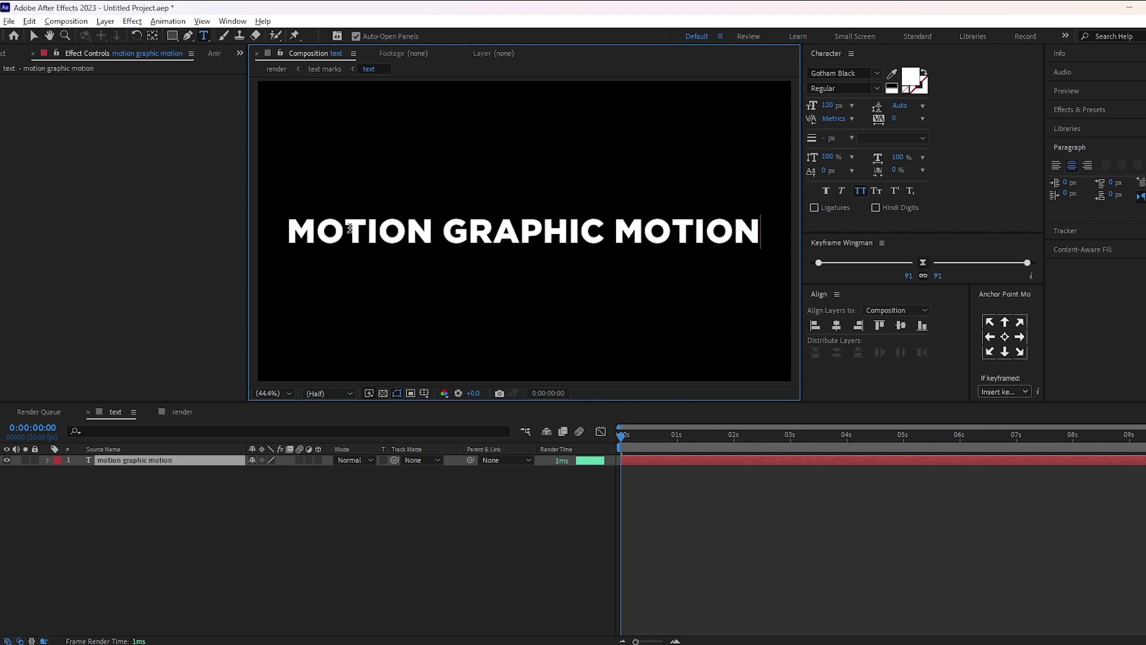
text(s)
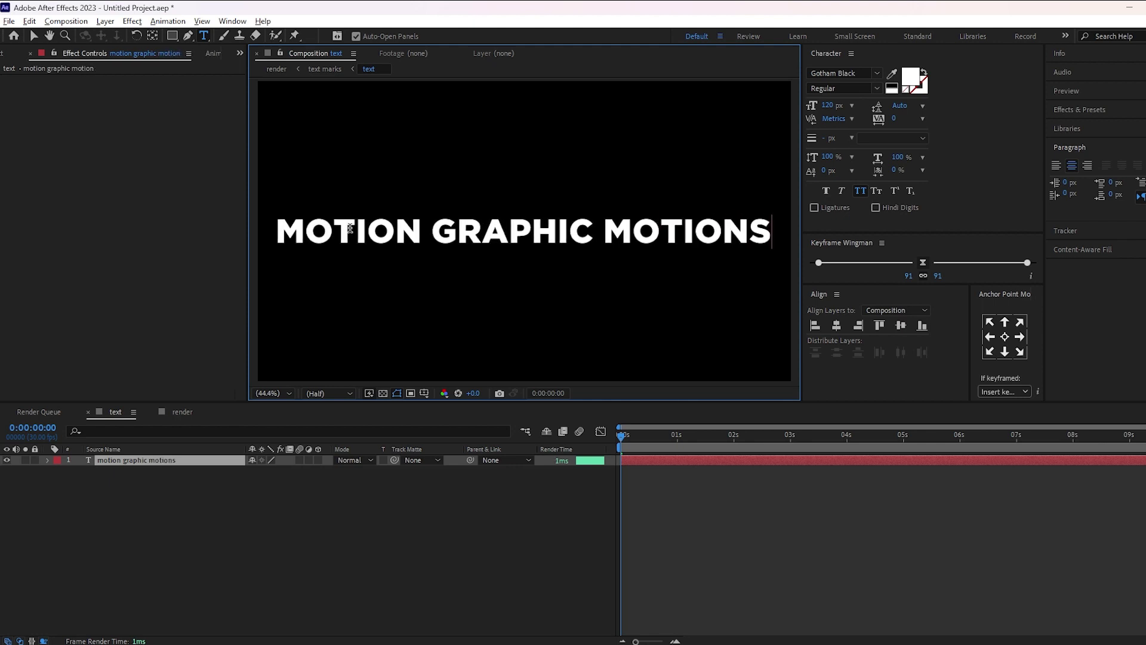
key(BackSpace)
text(gra)
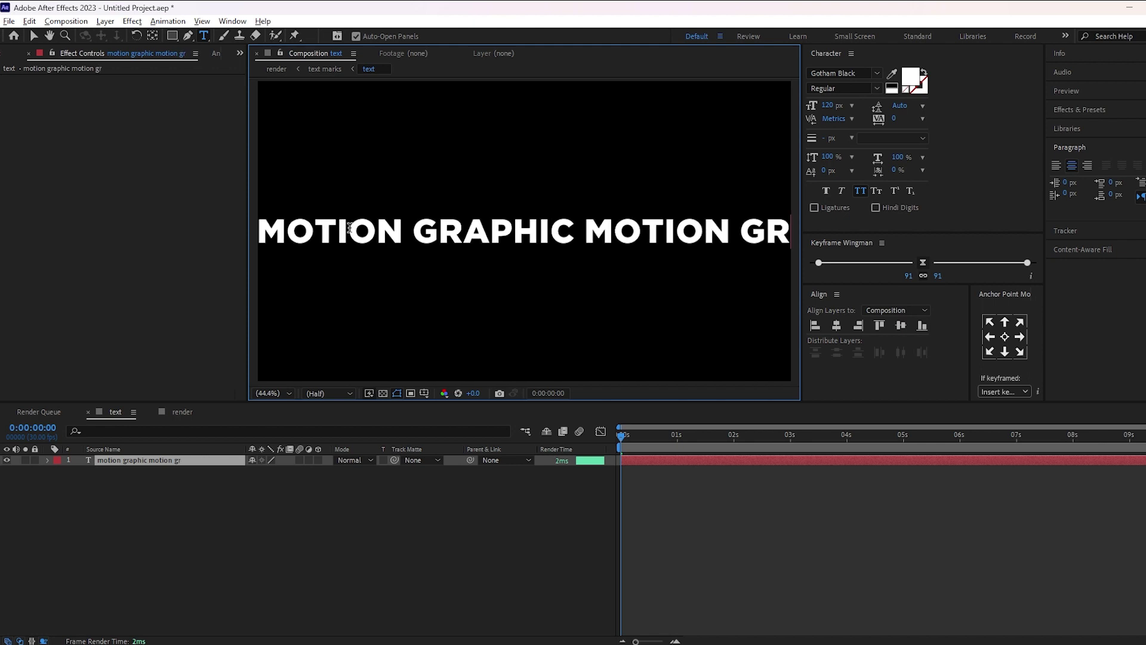
text(phic)
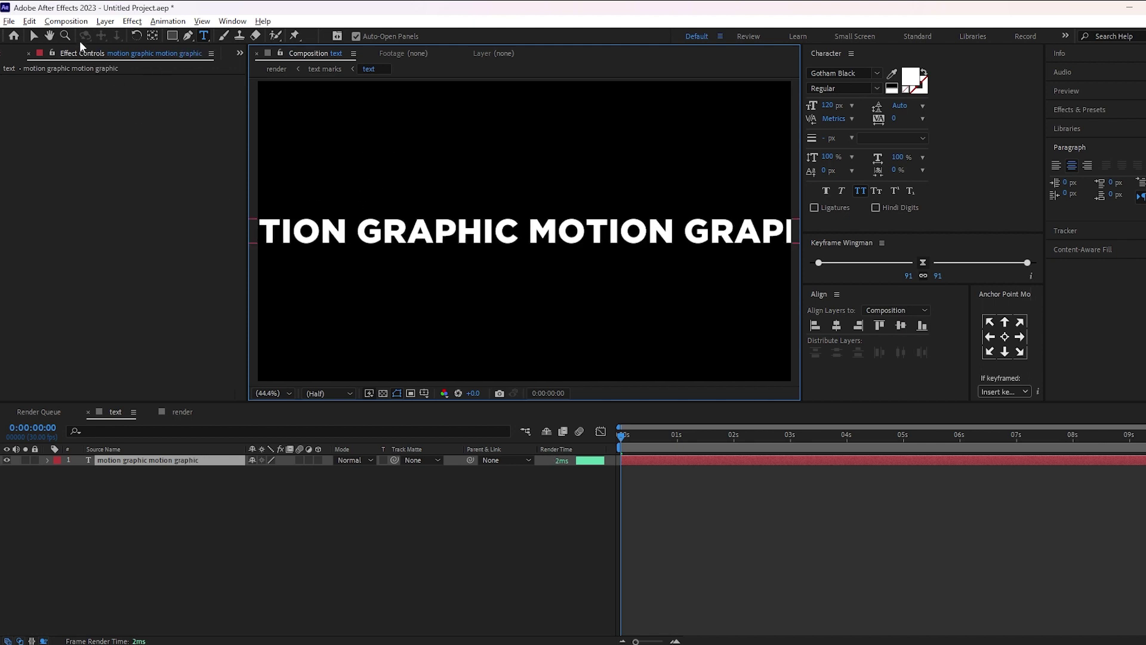
Set the font size of the whole "motion graphic motion graphic" text to 95 px so it fits the frame.
triple_click(378, 236)
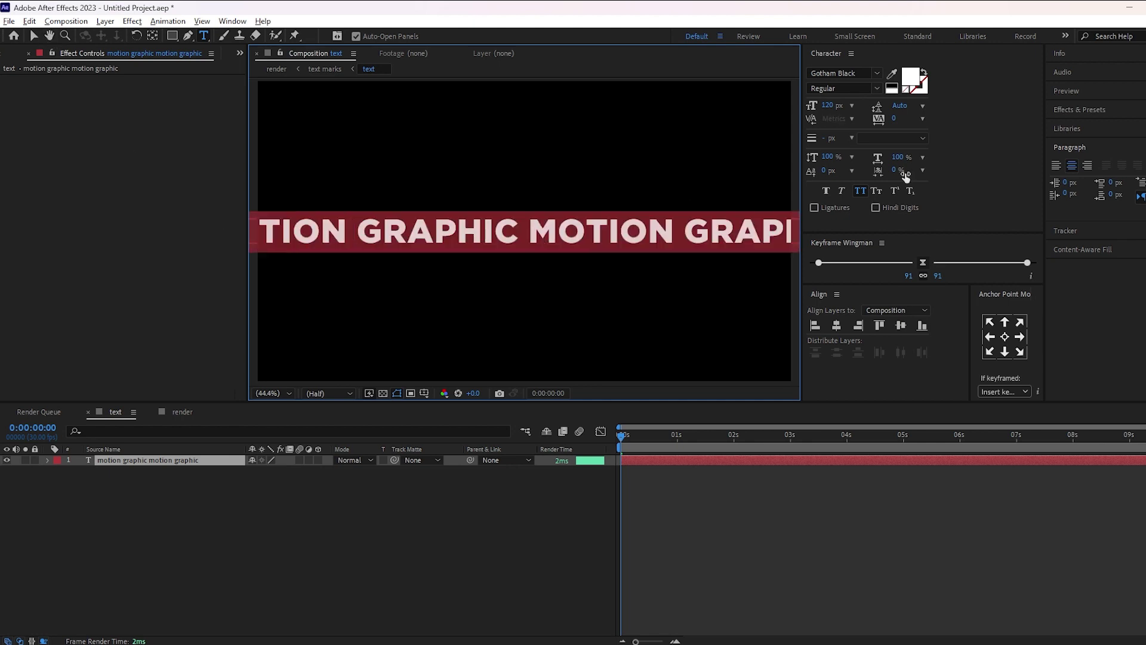
mouse_move(826, 106)
mouse_down()
mouse_move(802, 108)
mouse_move(823, 117)
mouse_up()
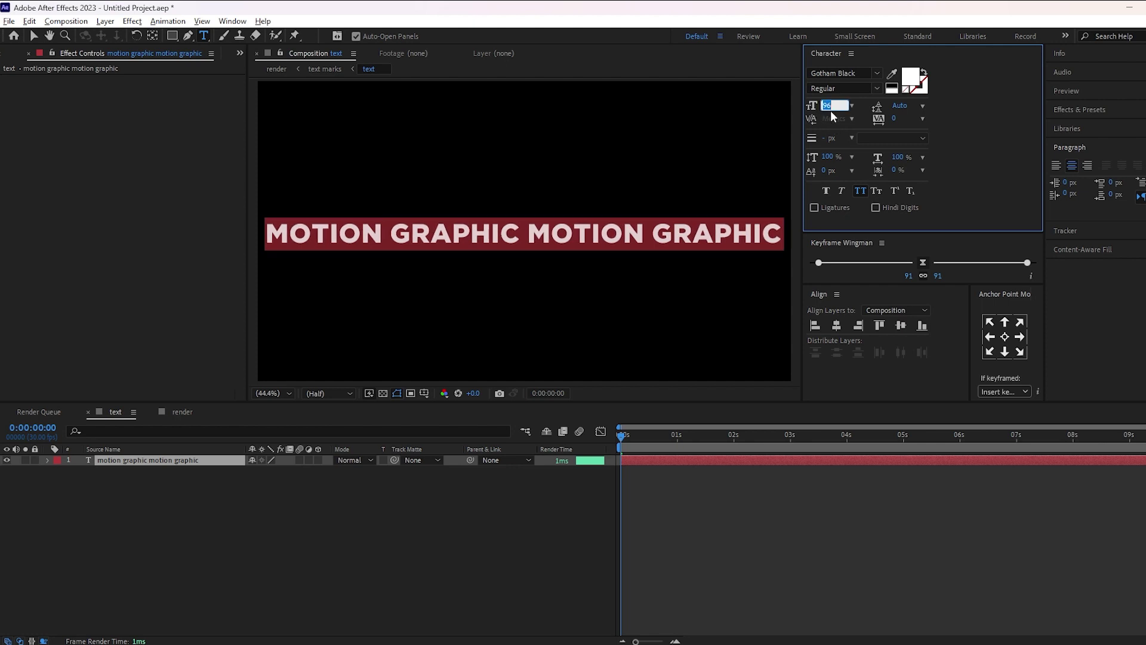
text(97)
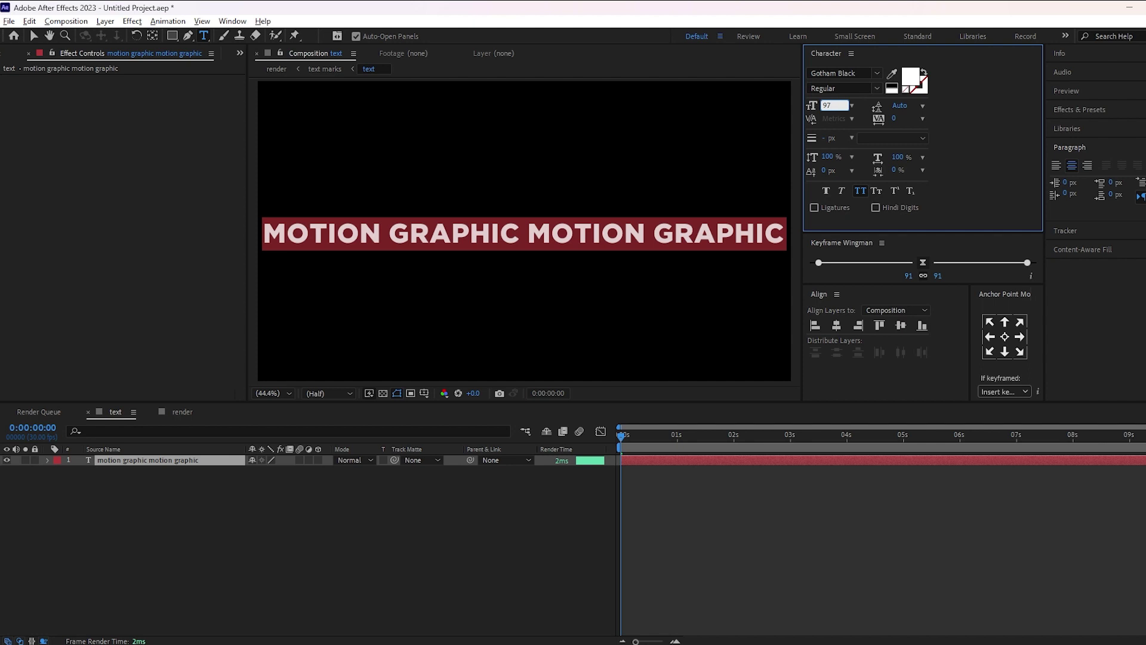
text(95)
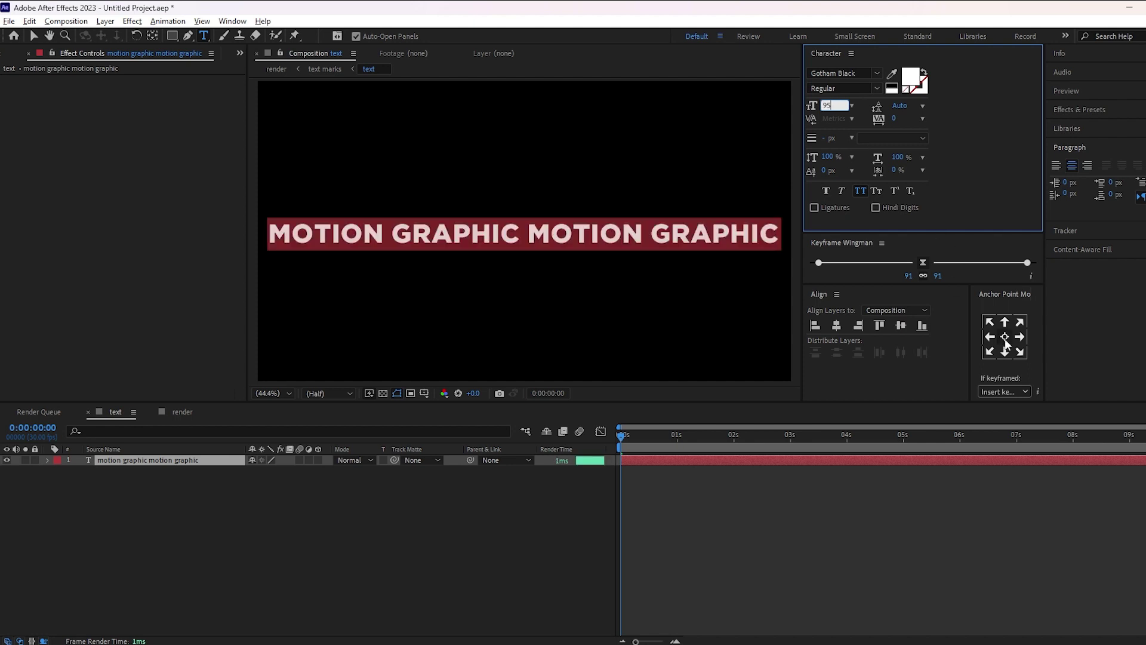
Center the text layer's anchor point and align the layer vertically and horizontally to the middle of the composition.
click(1005, 338)
click(901, 325)
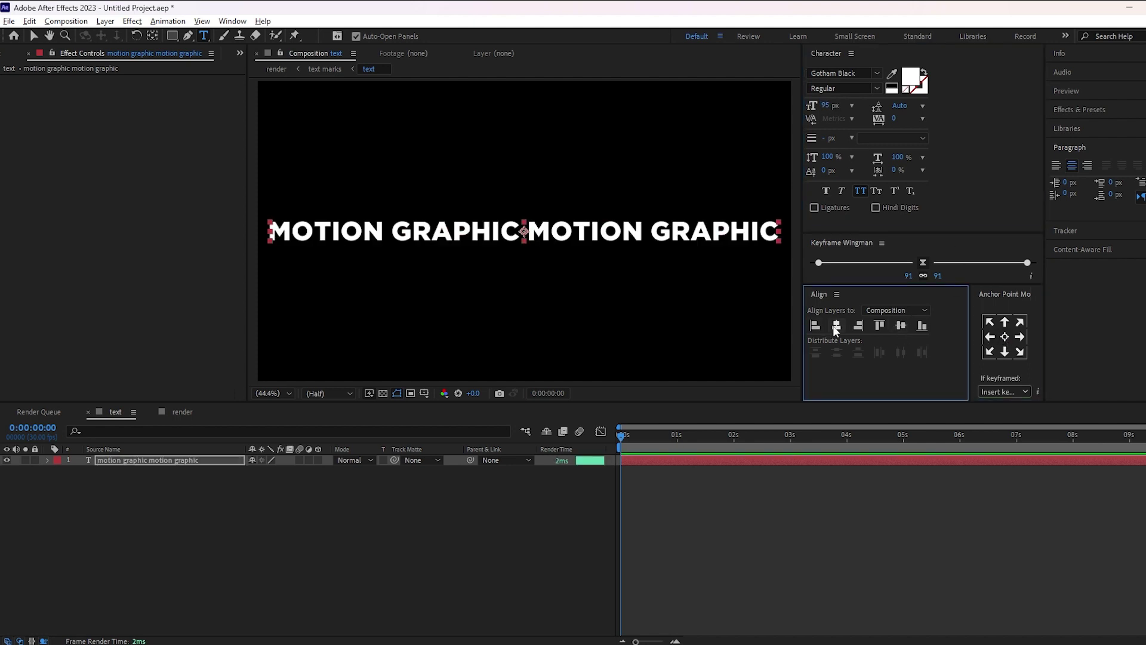
click(836, 326)
click(517, 511)
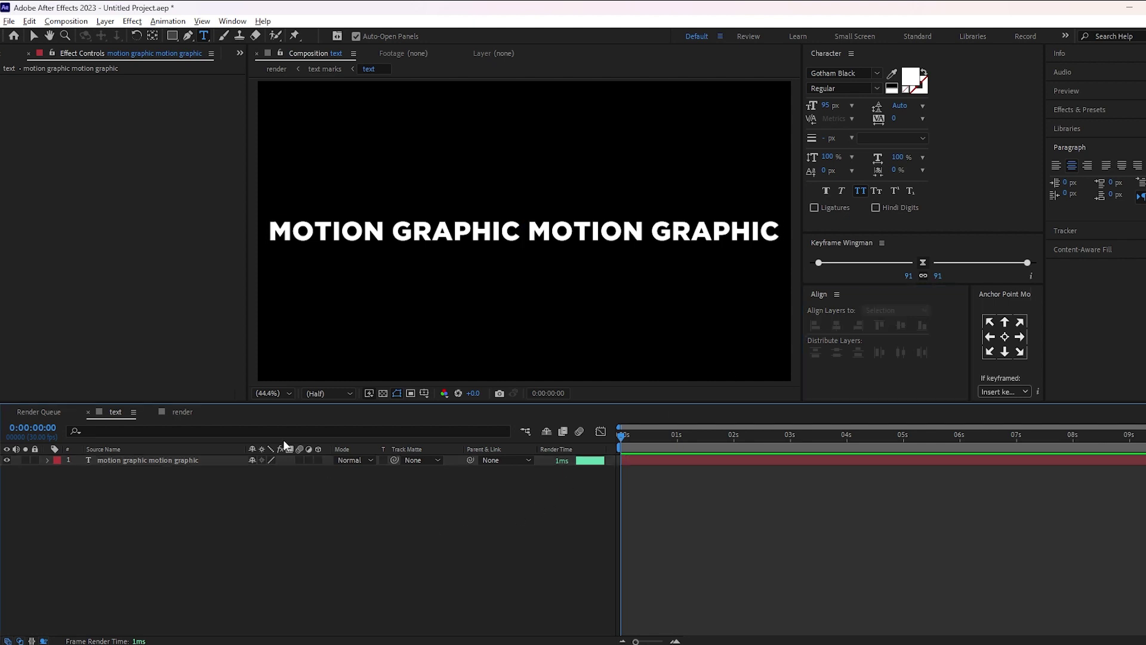
Return to the render composition and preview the rotating ring with the new wording.
click(179, 412)
key(space)
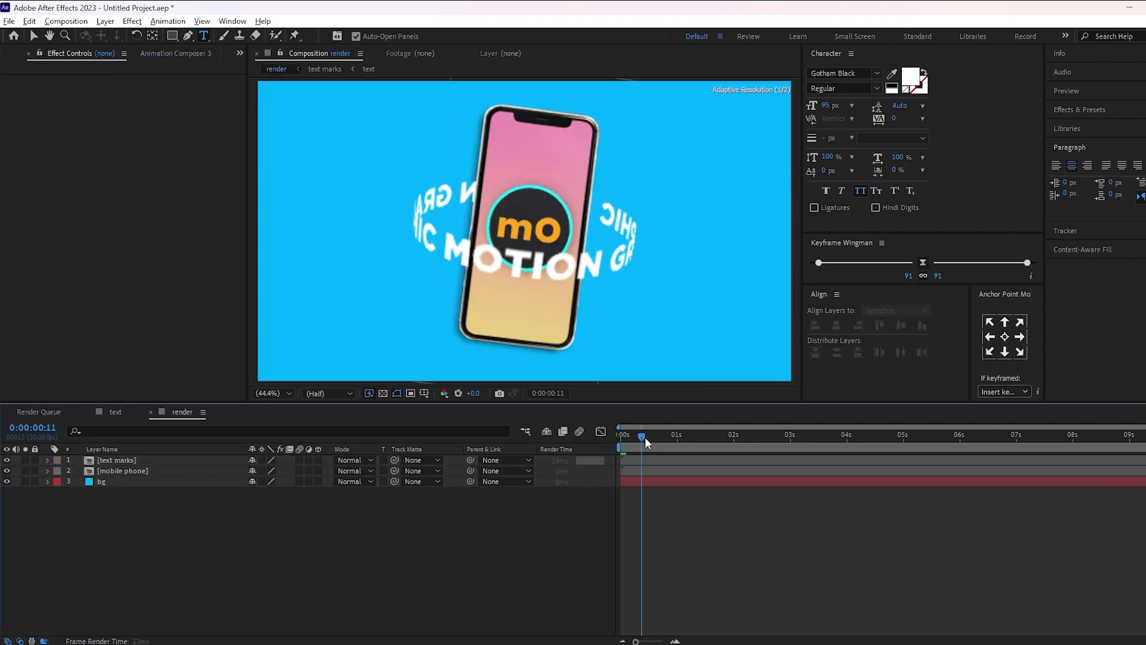
key(space)
key(space)
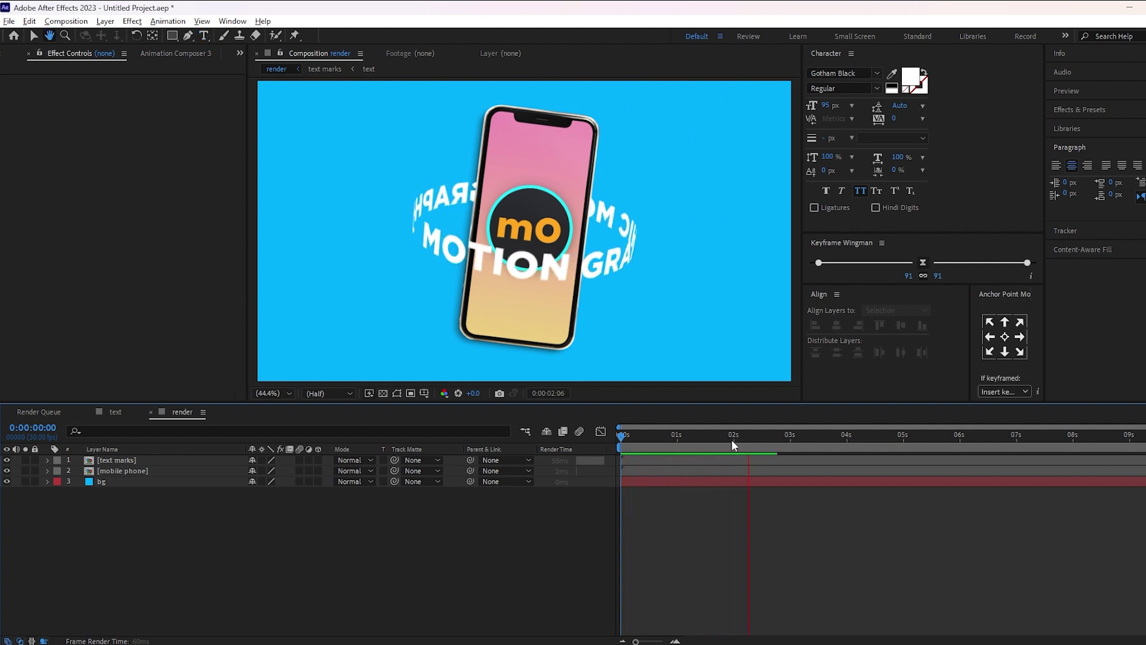
key(space)
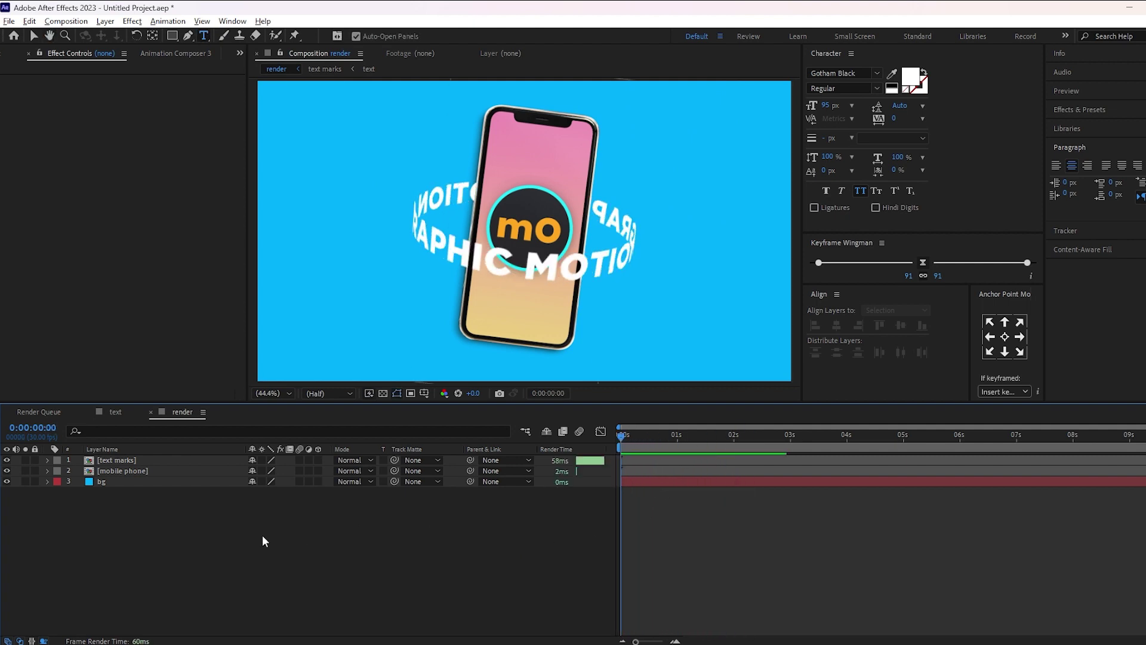
In the text marks composition, set the Fill effect color of the text layer to red, FF0000.
double_click(124, 461)
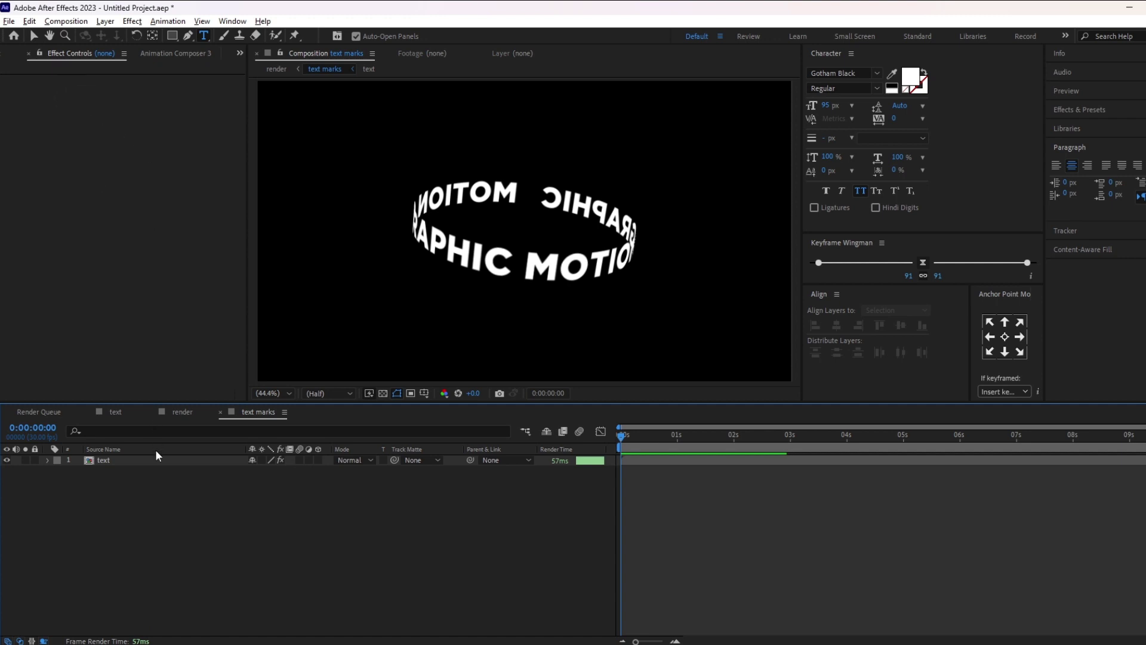
click(155, 460)
click(140, 187)
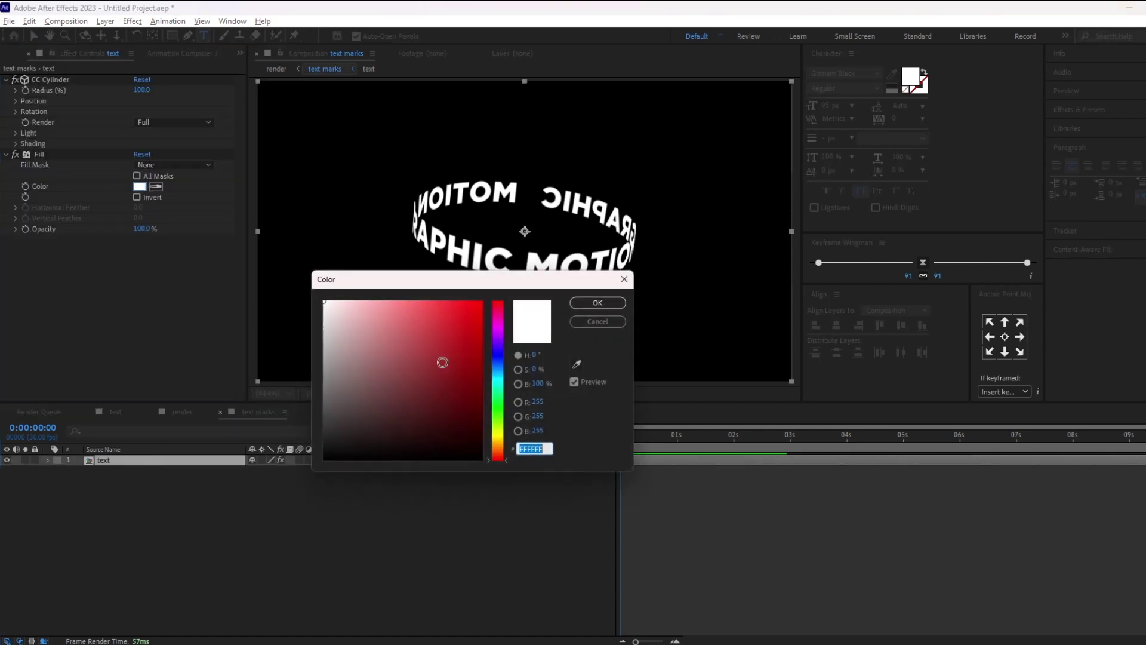
click(482, 301)
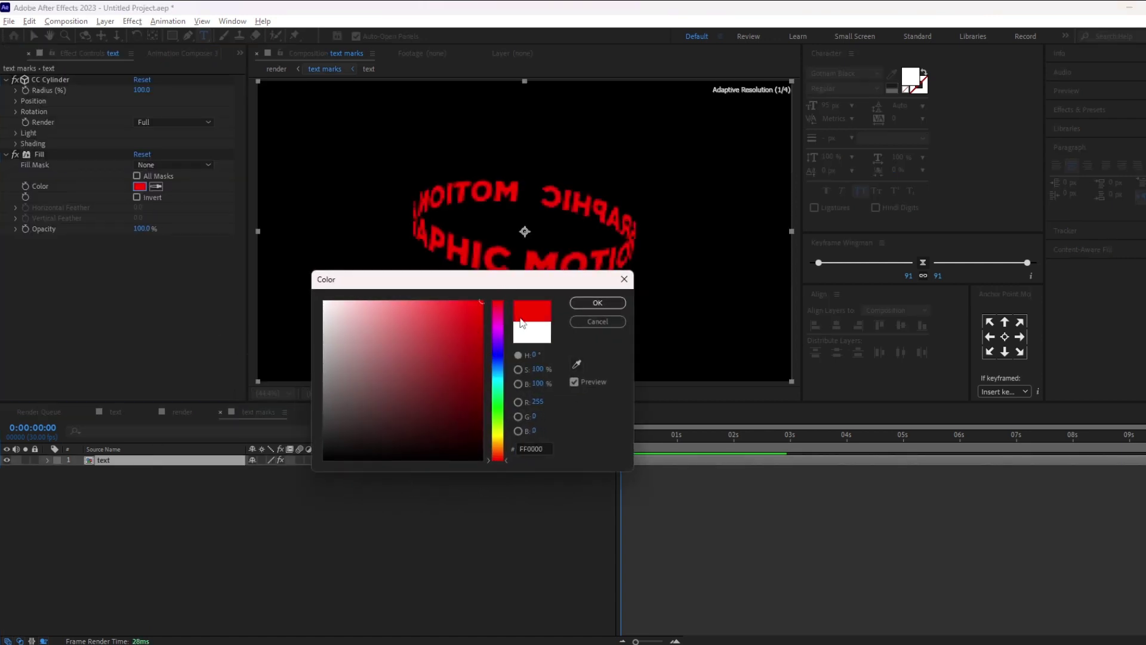
click(580, 304)
Scrub and play the render composition to check the red text ring around the phone.
click(187, 417)
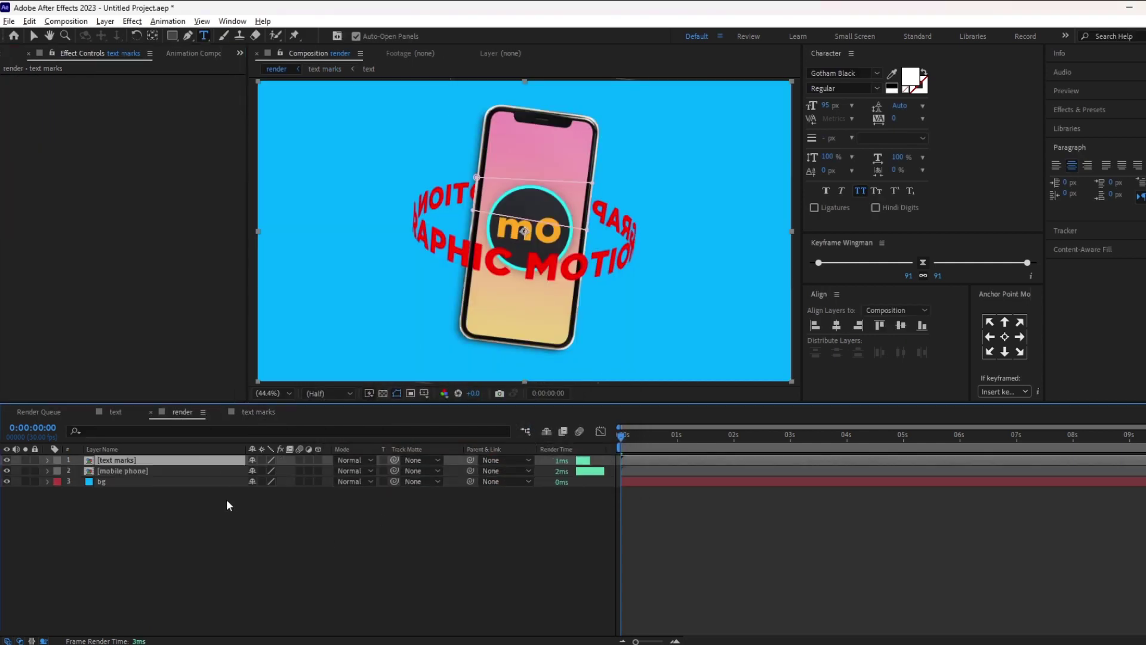
drag(621, 432, 578, 444)
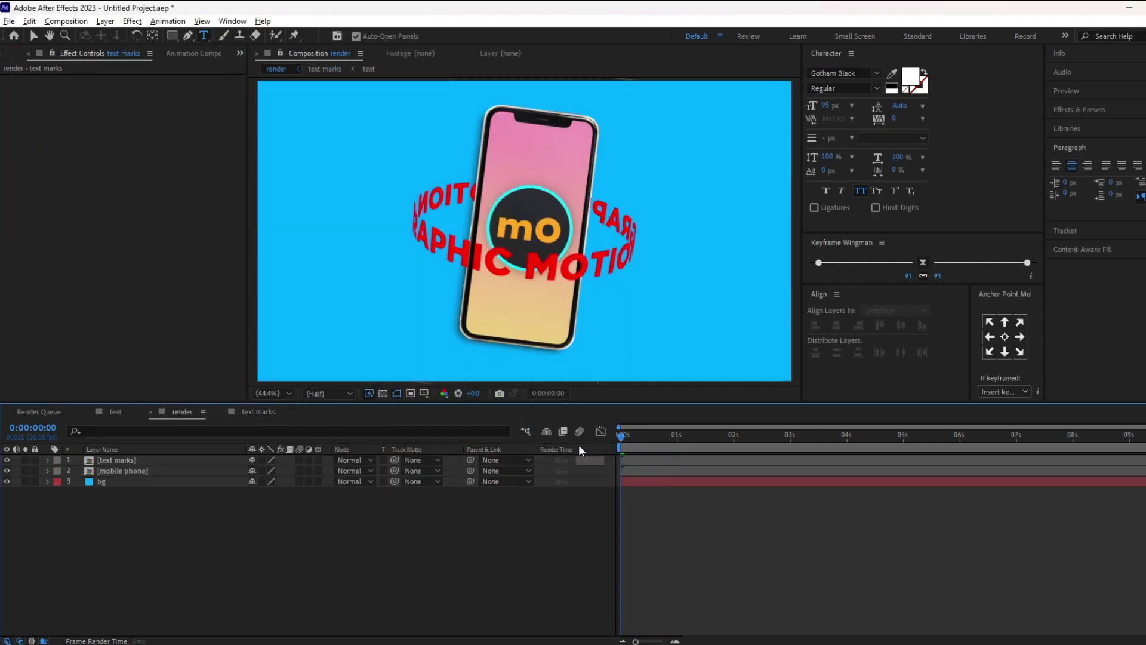
key(space)
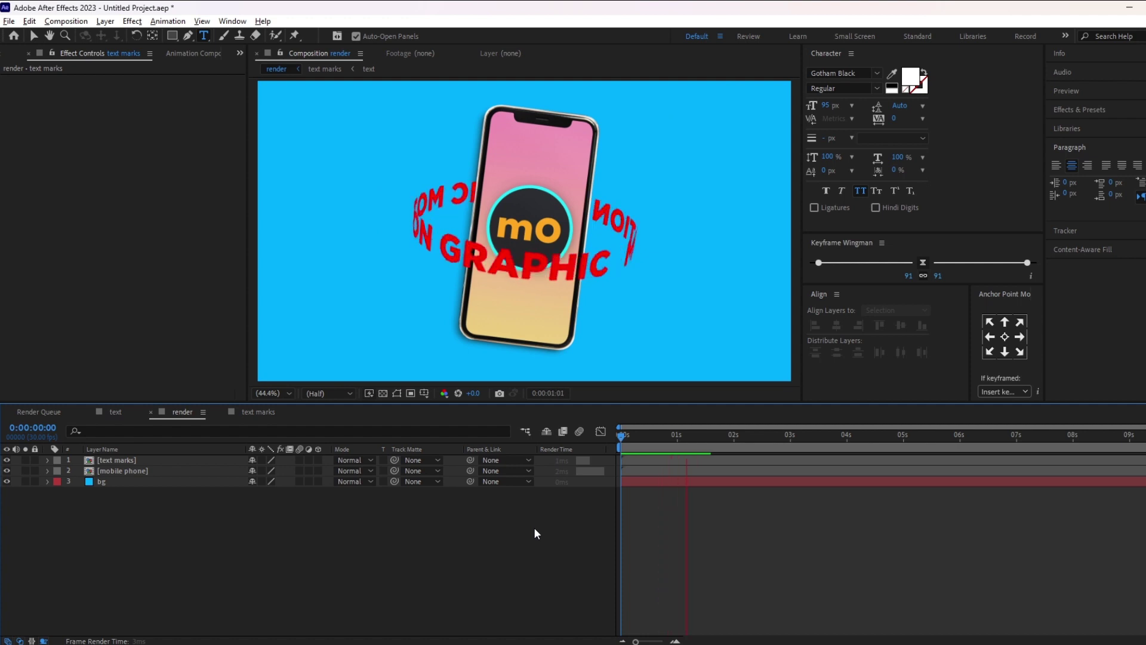
key(space)
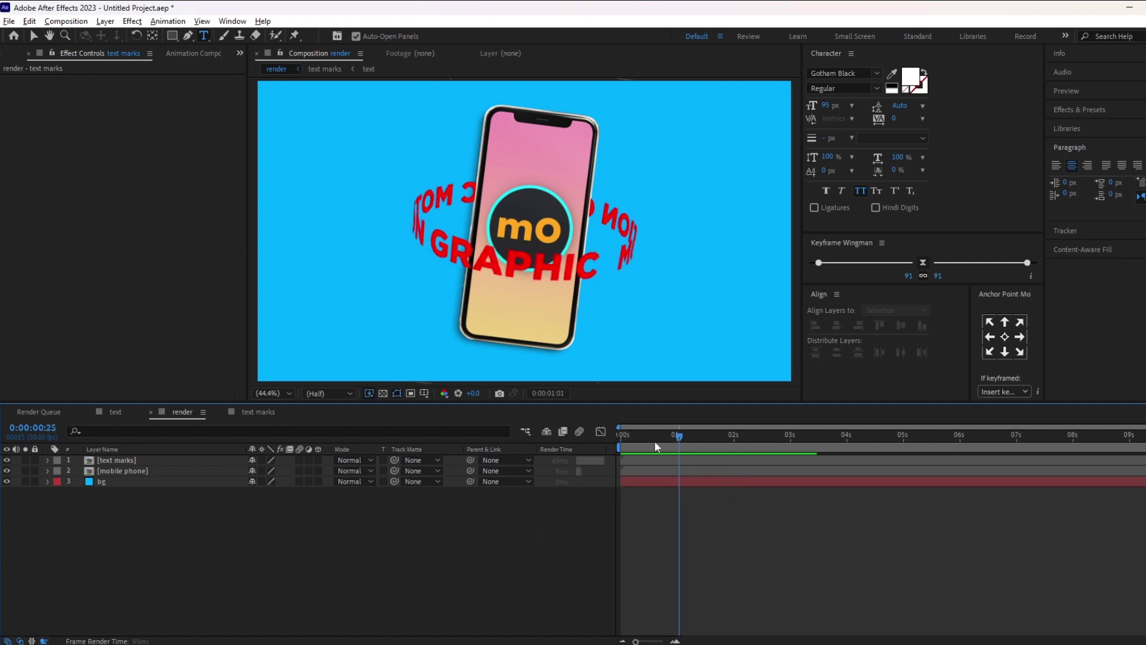
click(148, 461)
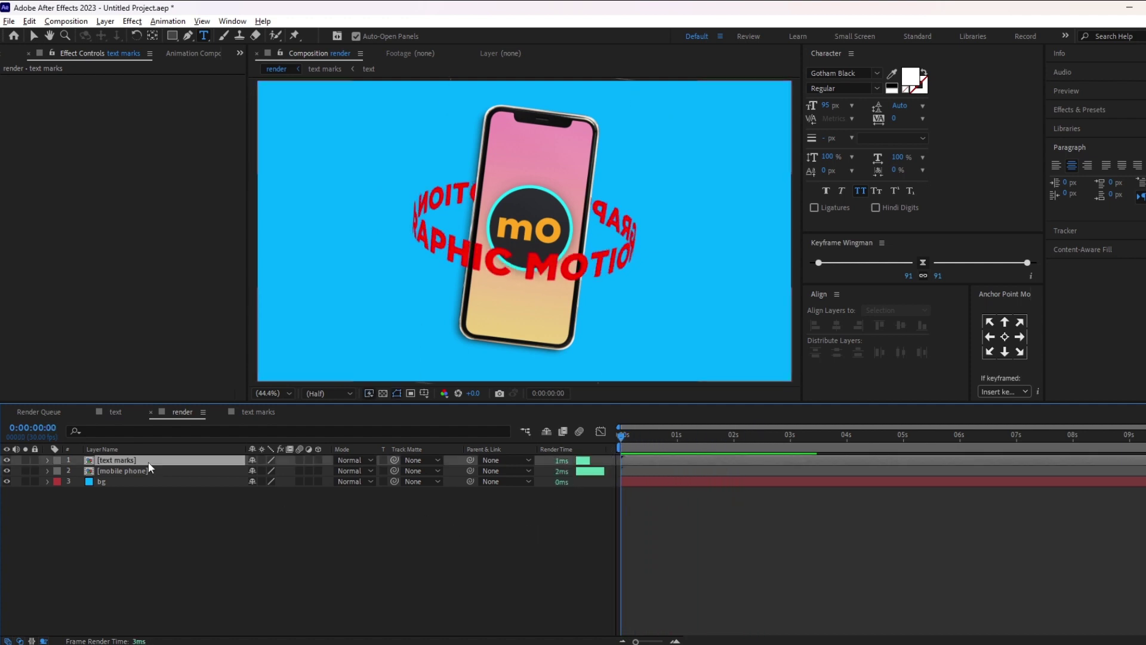
click(151, 511)
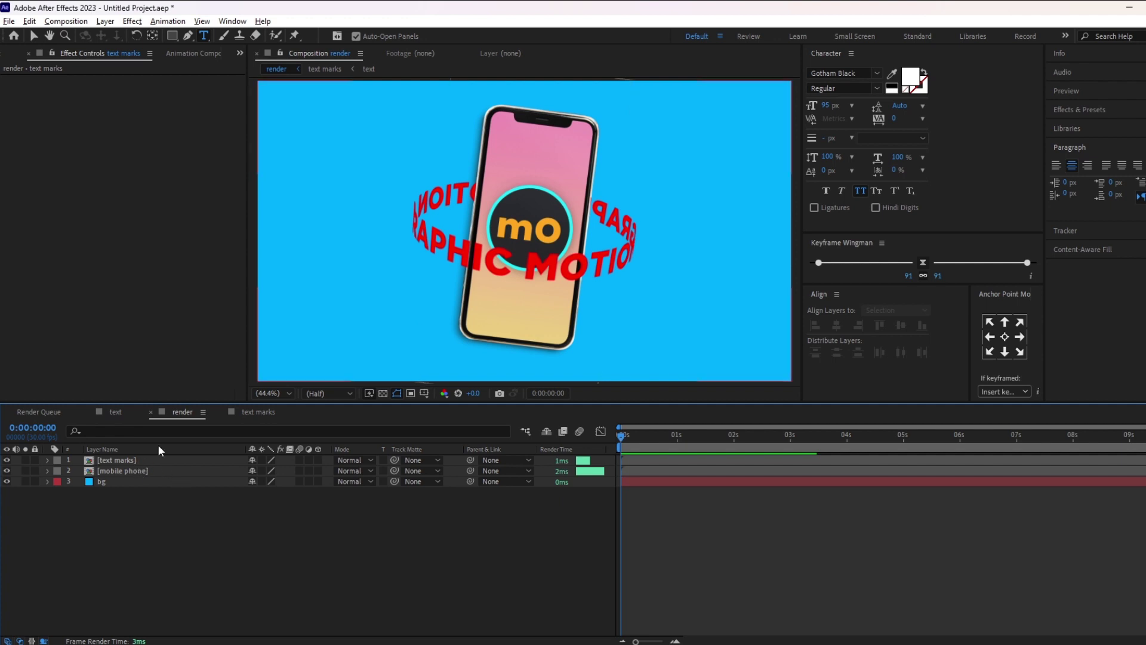
In the text marks composition, reduce the text layer's Scale to 82%.
click(123, 411)
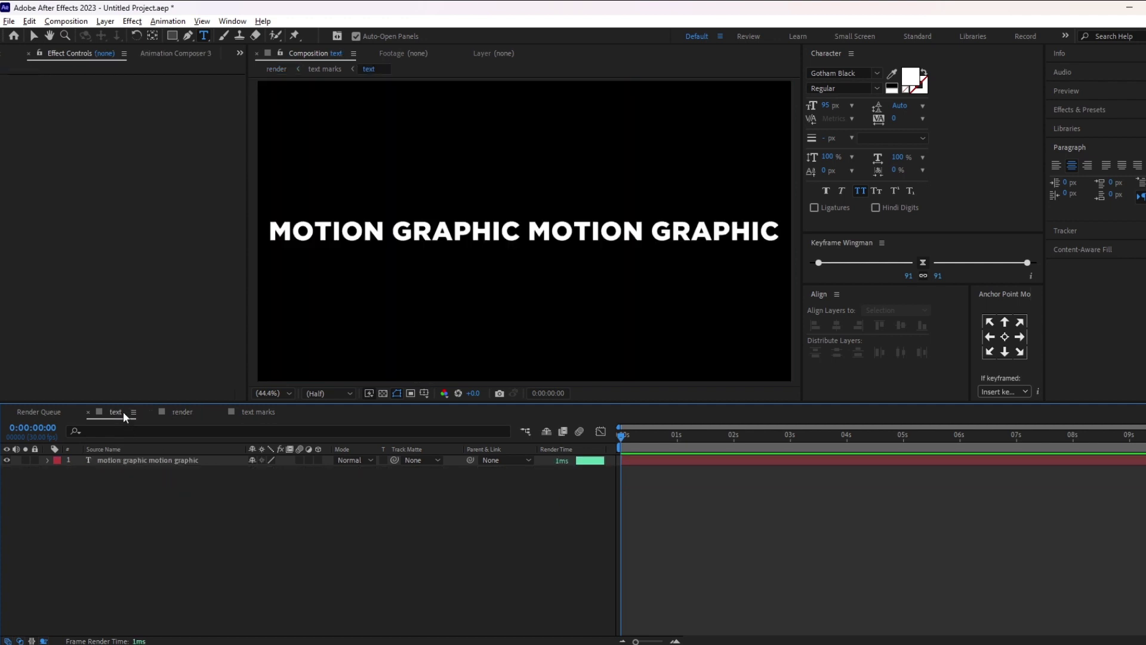
click(267, 412)
click(169, 461)
key(s)
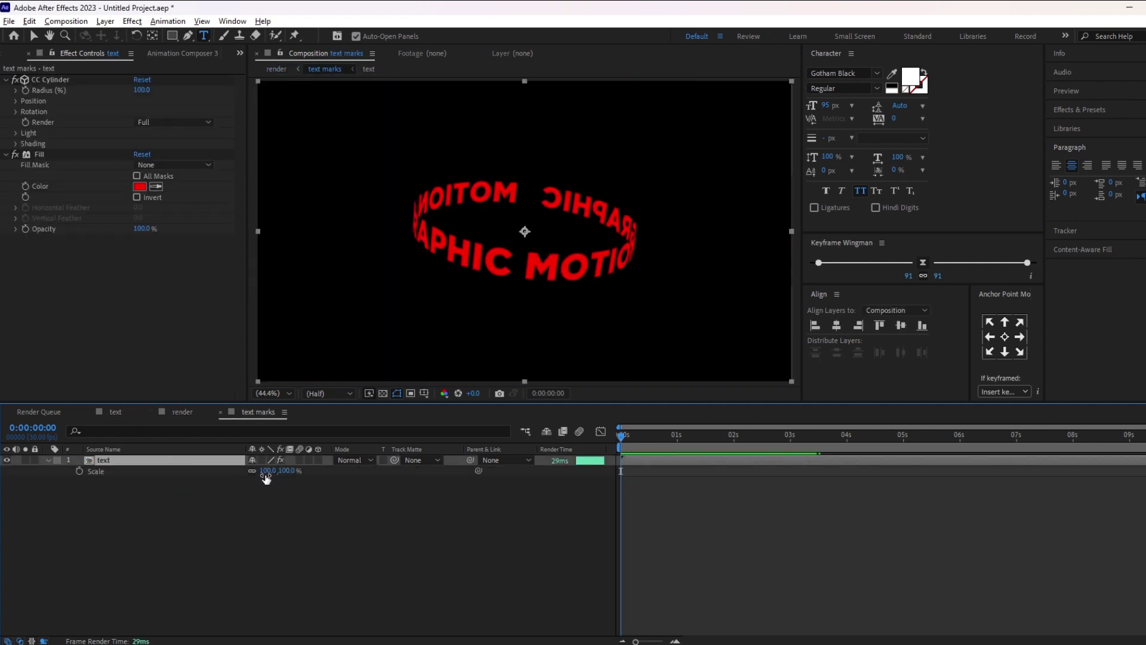
drag(264, 471, 278, 513)
click(277, 507)
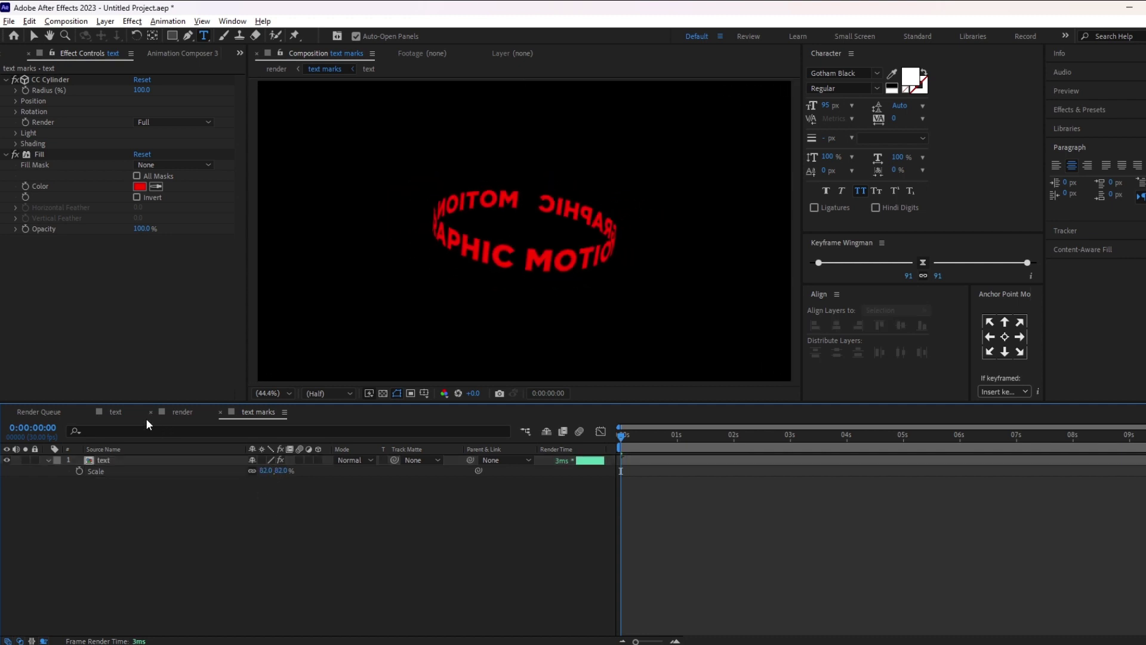
Go back to the render composition and preview the smaller text ring around the phone.
click(117, 412)
click(178, 413)
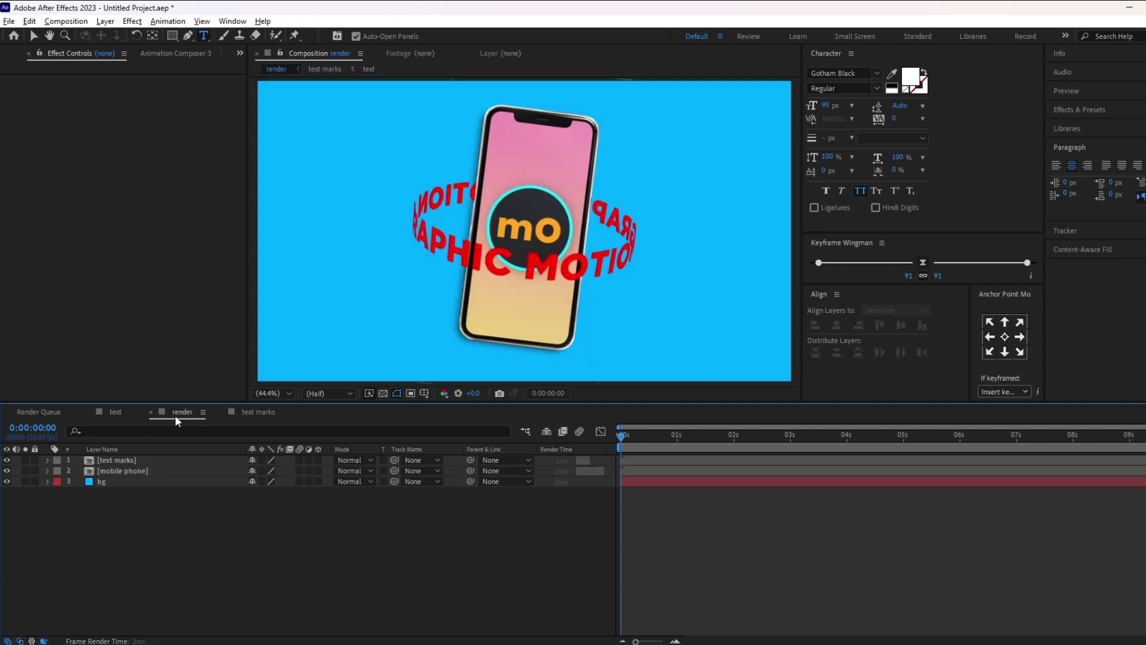
drag(616, 446, 626, 472)
key(space)
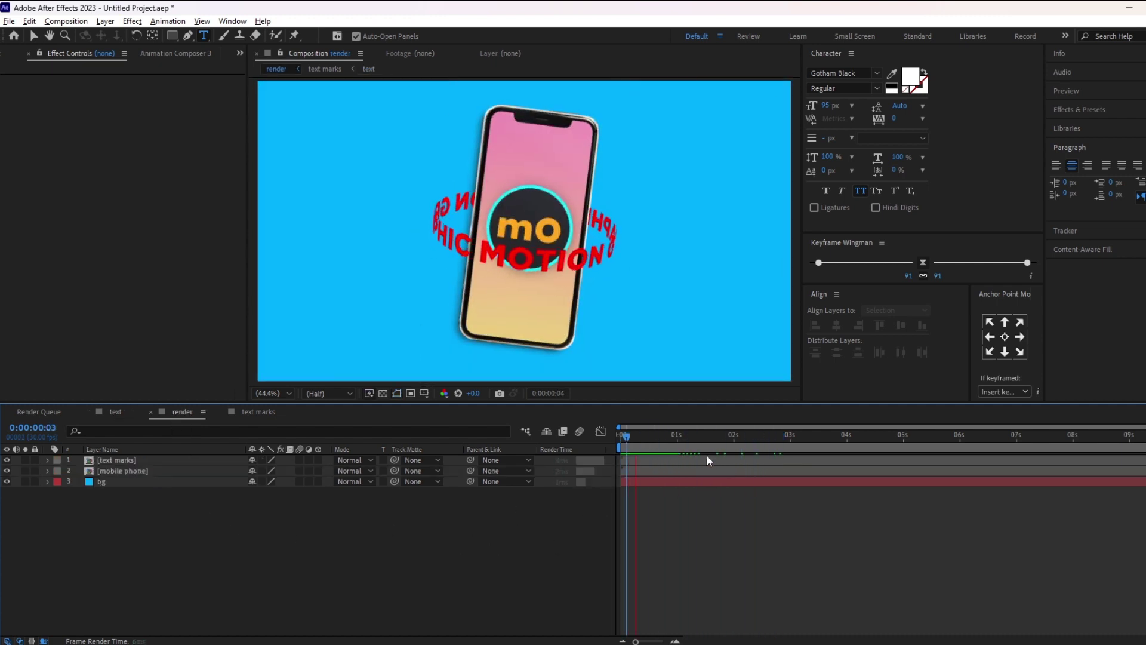